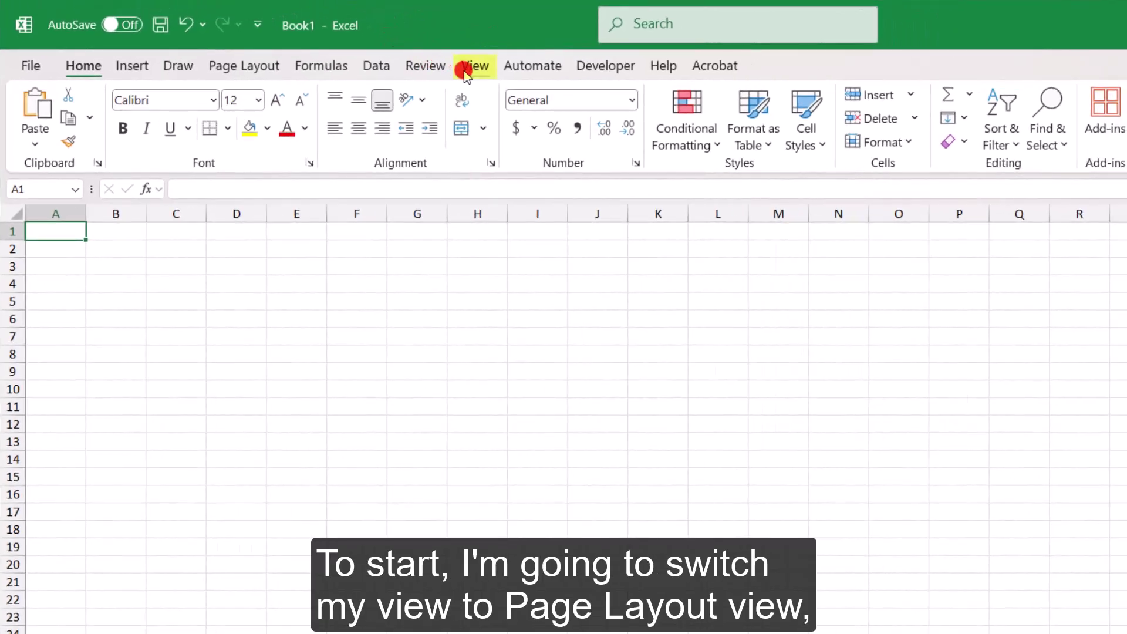
# Switch Book1 to Page Layout view, then go back to the Home formatting options
pyautogui.click(464, 70)
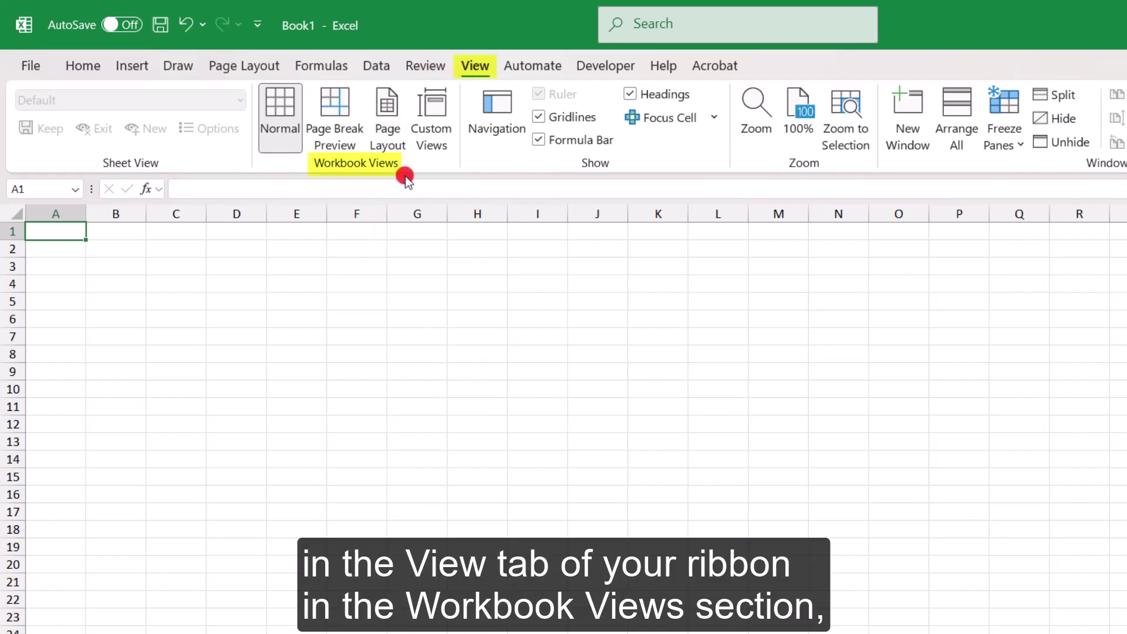
pyautogui.click(407, 116)
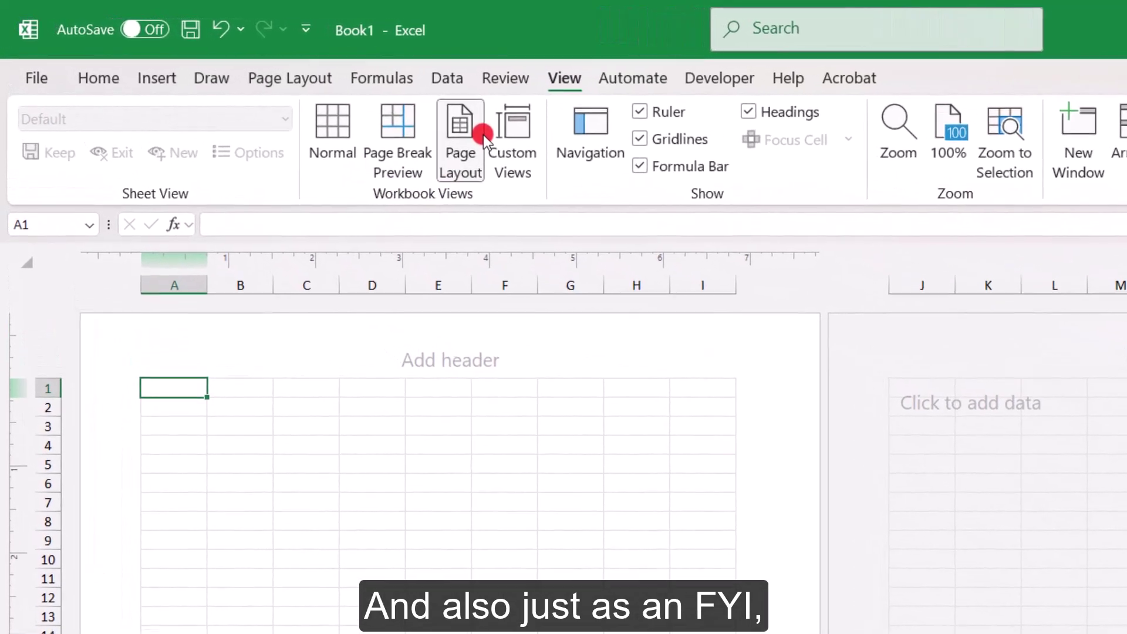
pyautogui.click(110, 77)
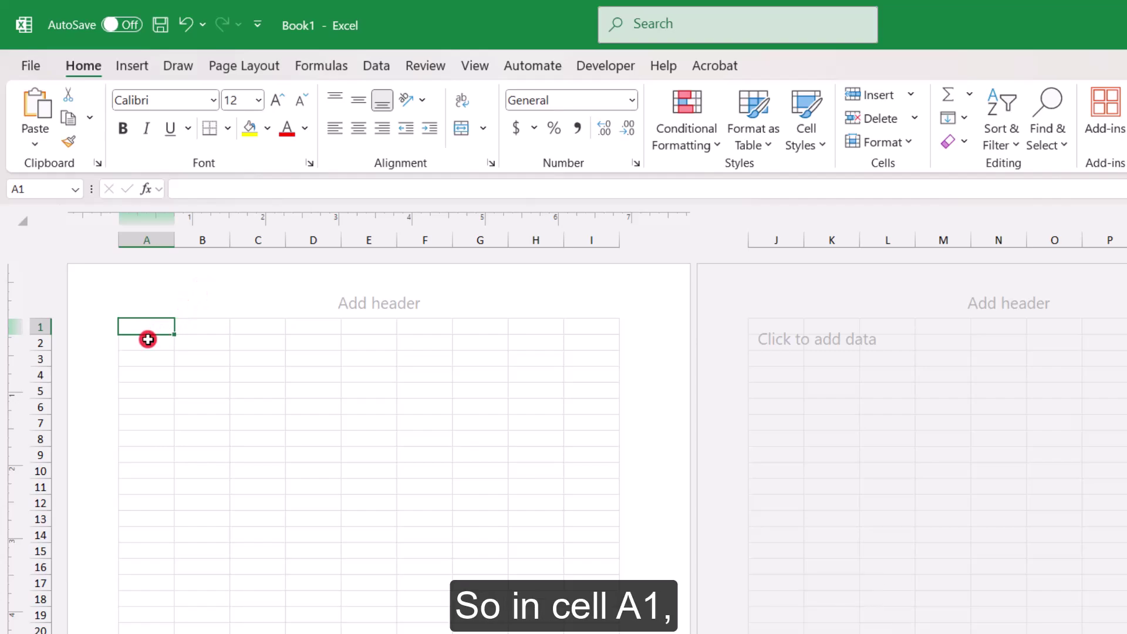
# Enter INVOICE in A1 and format it as 60-point Calibri Light
pyautogui.write('INVOI')
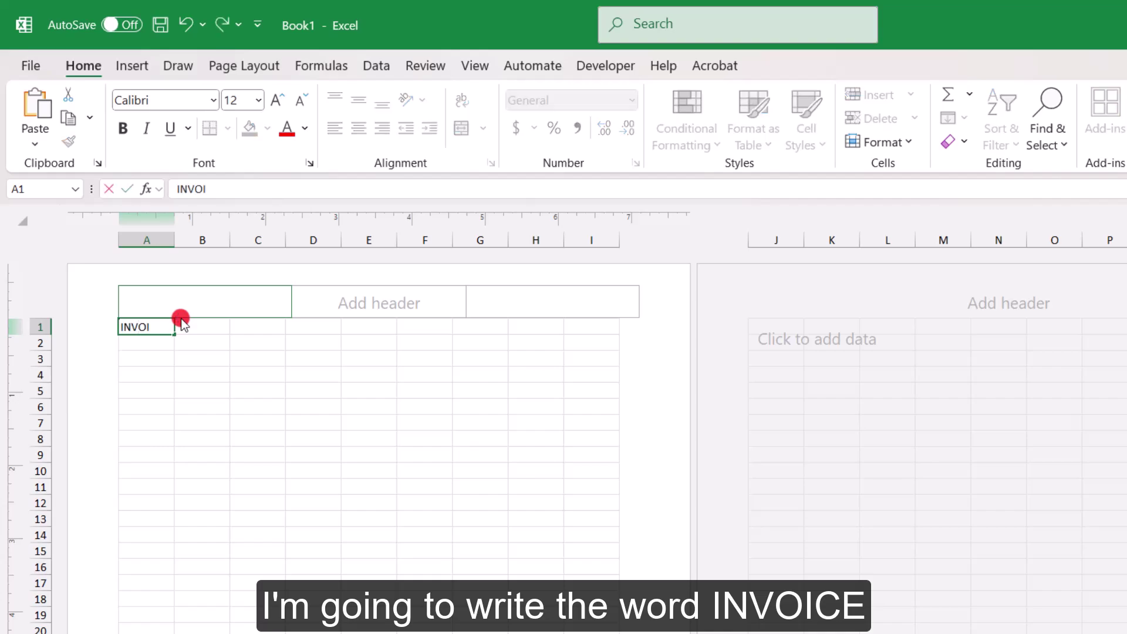
pyautogui.write('CE')
pyautogui.press('Return')
pyautogui.press('Up')
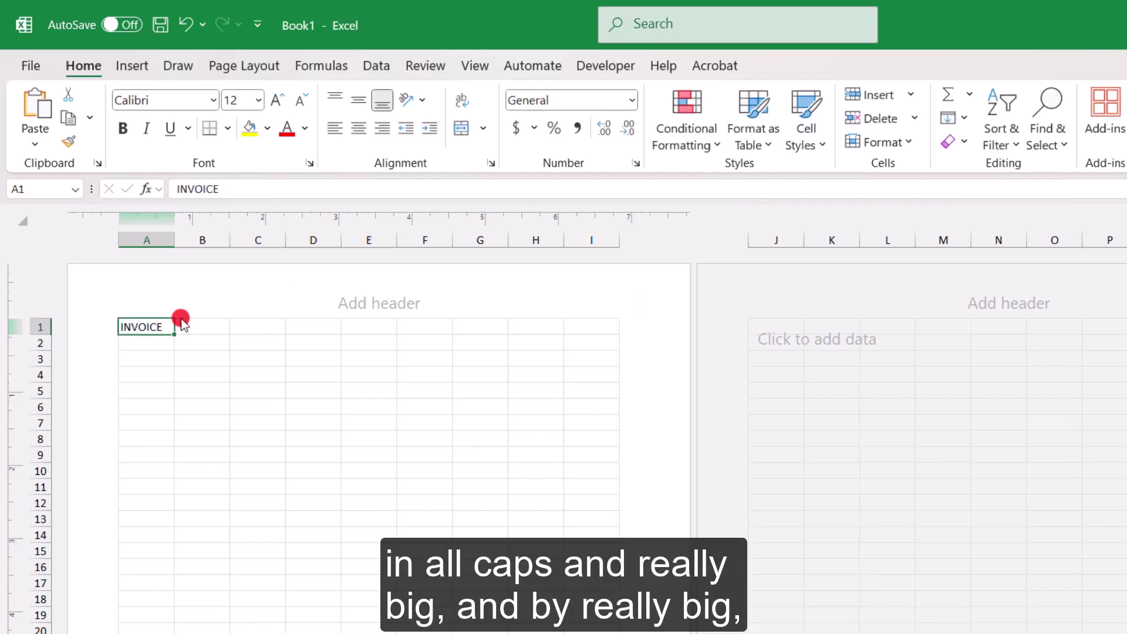
pyautogui.click(232, 99)
pyautogui.write('60')
pyautogui.press('Return')
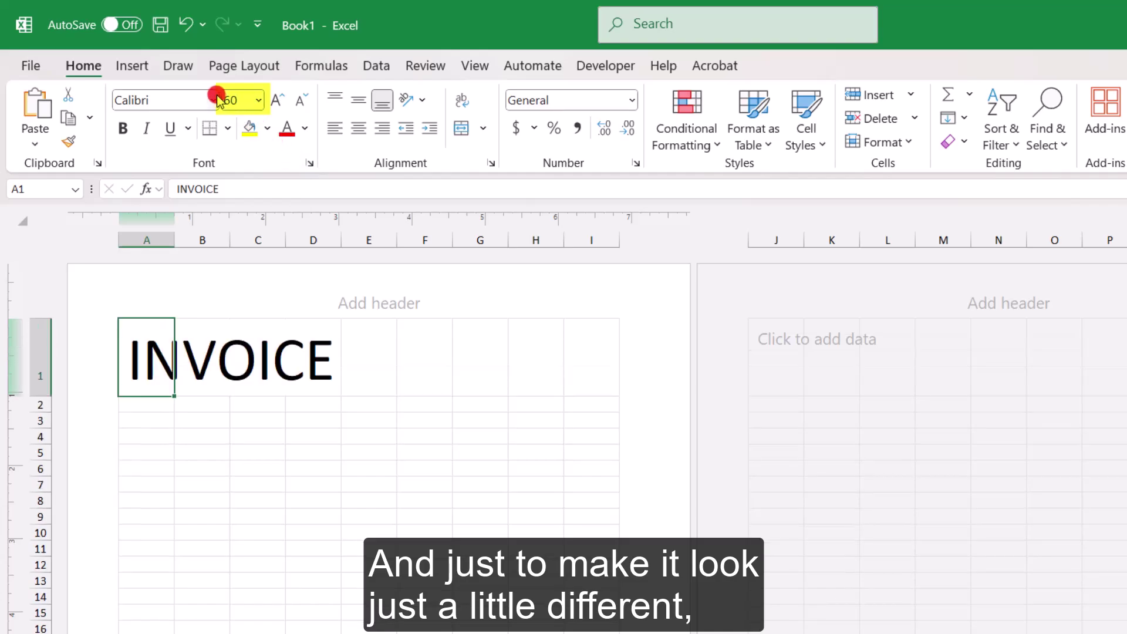
pyautogui.click(216, 97)
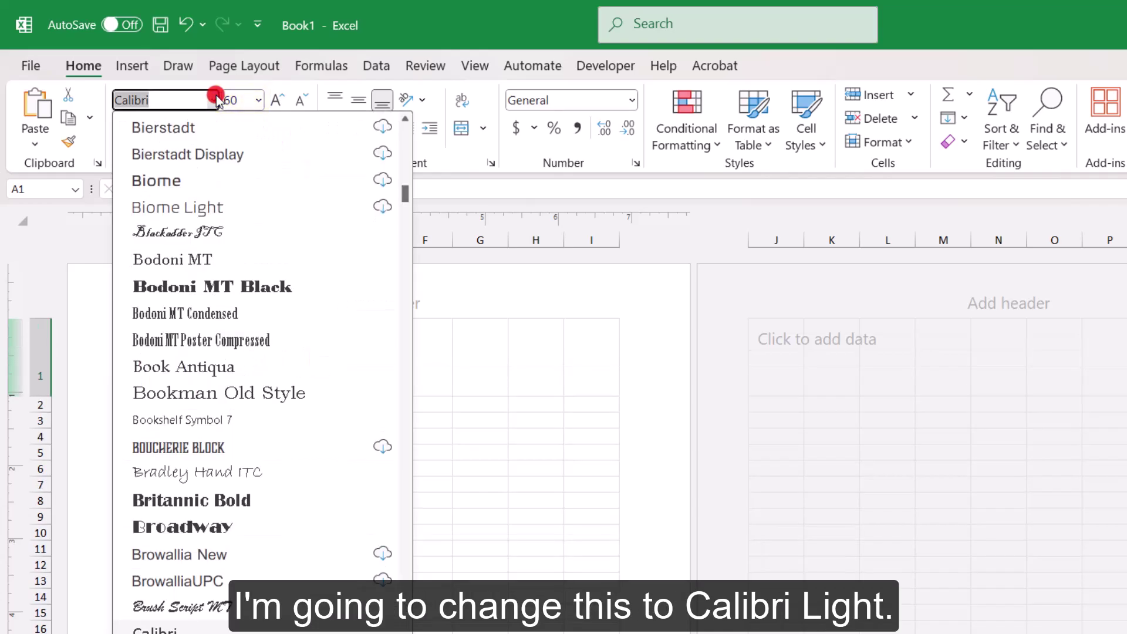
pyautogui.scroll(-4, 274, 362)
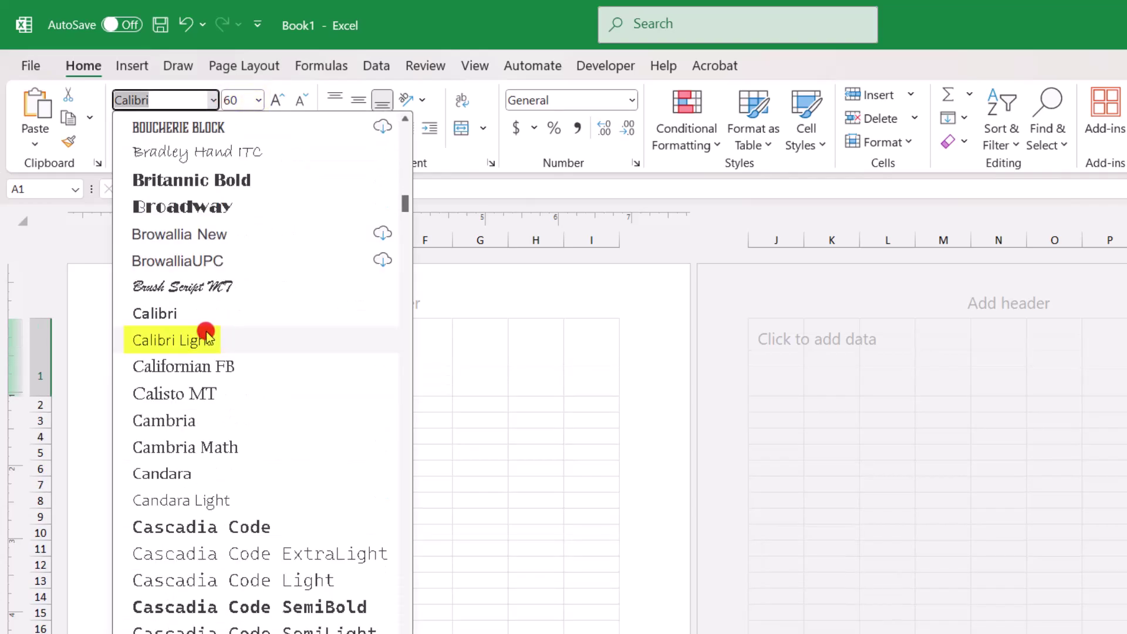
pyautogui.click(211, 340)
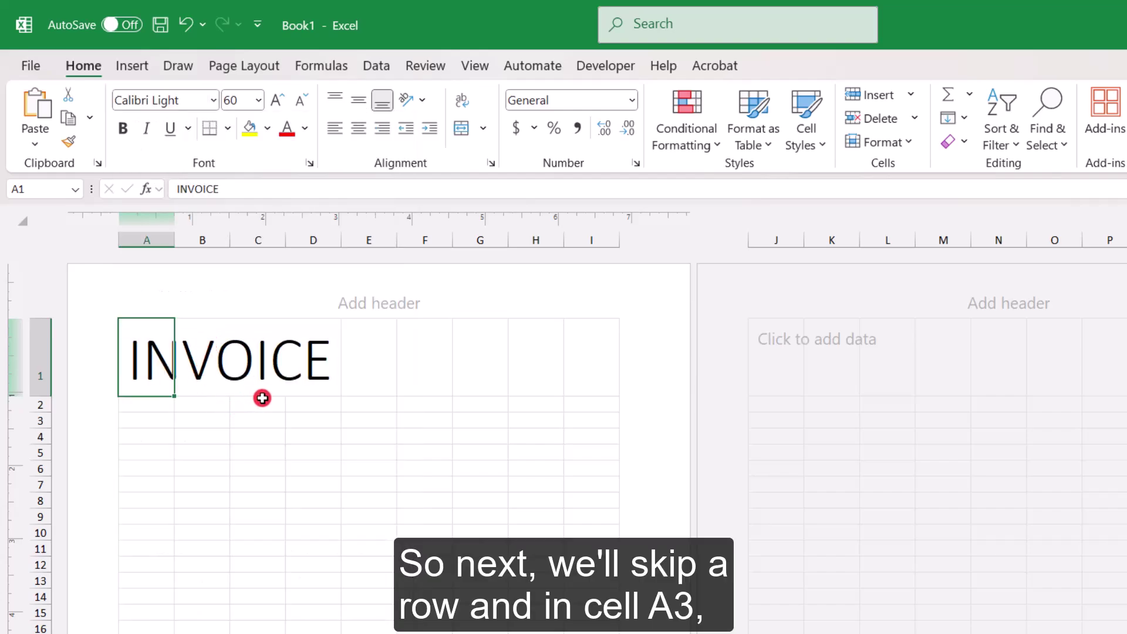
# Enter the business name in A3 and make it bold at 14 point
pyautogui.click(154, 403)
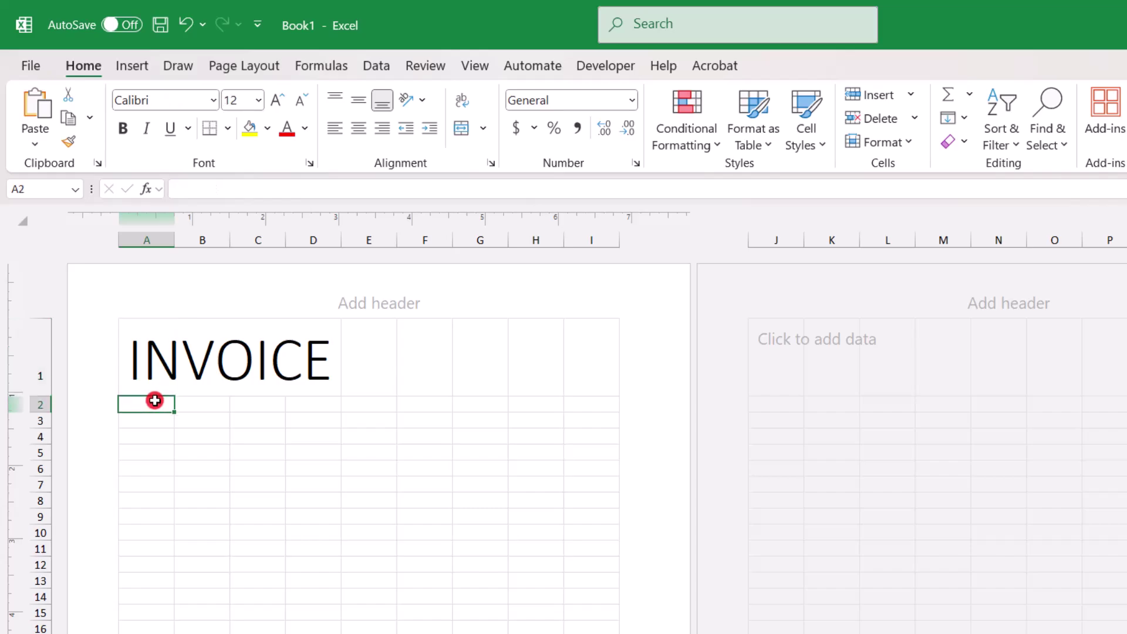
pyautogui.click(145, 425)
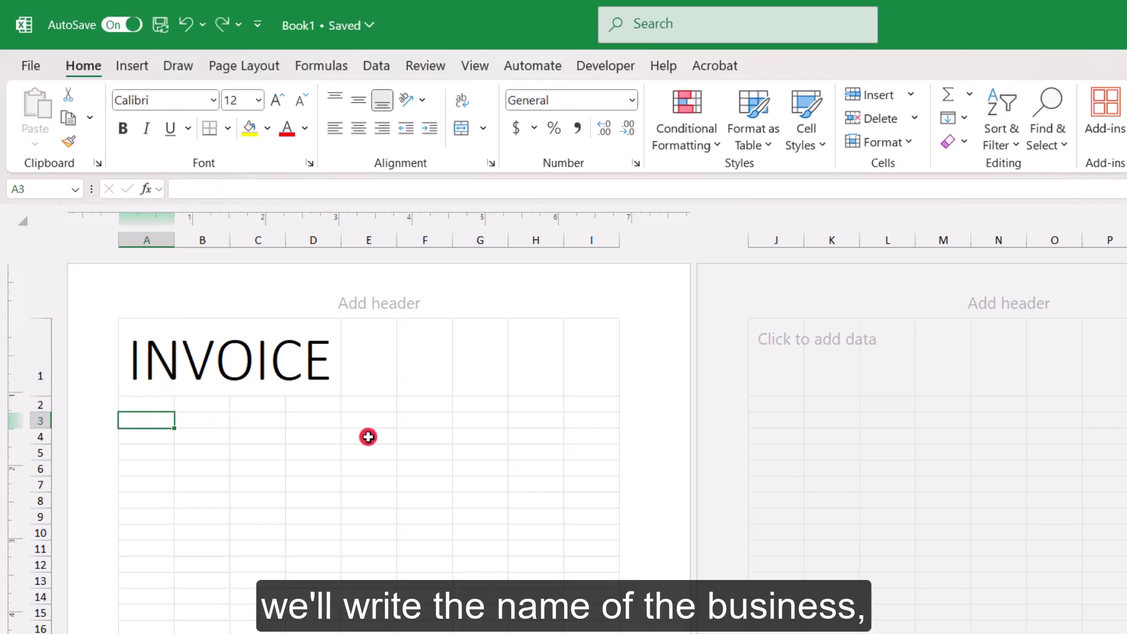
pyautogui.write('Y. Acosta S')
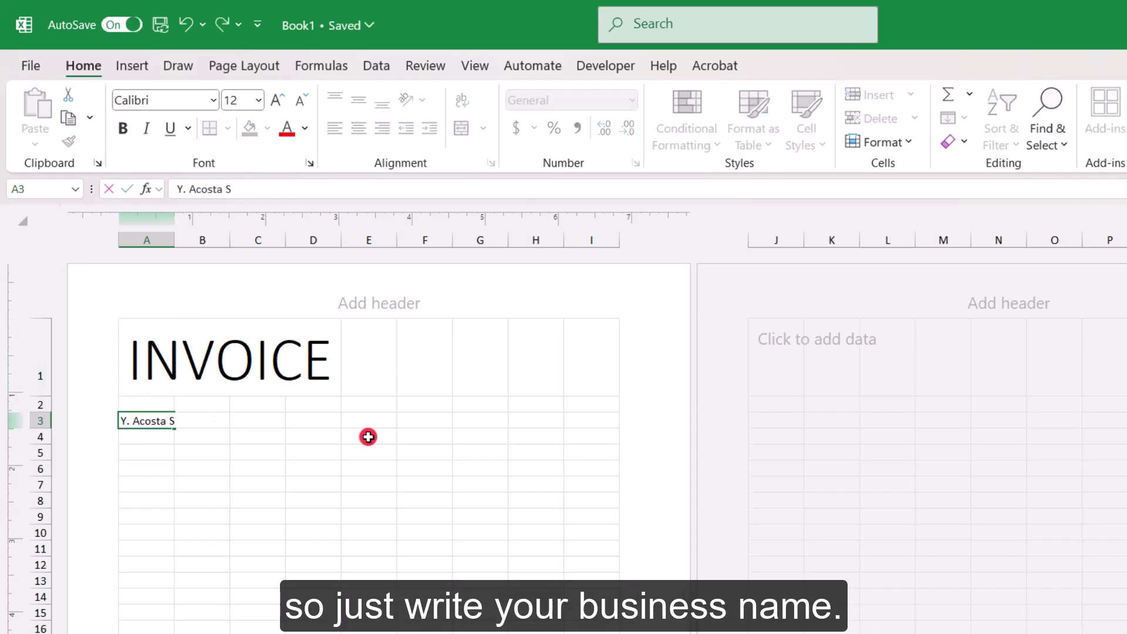
pyautogui.write('olutions -')
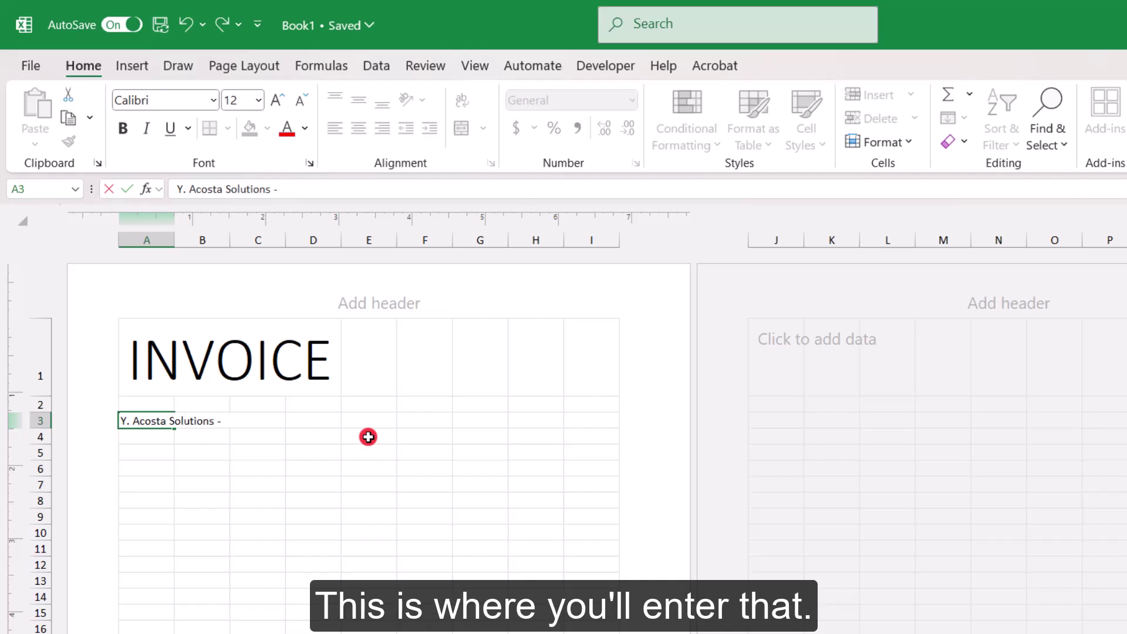
pyautogui.write(' Excel Tutorials')
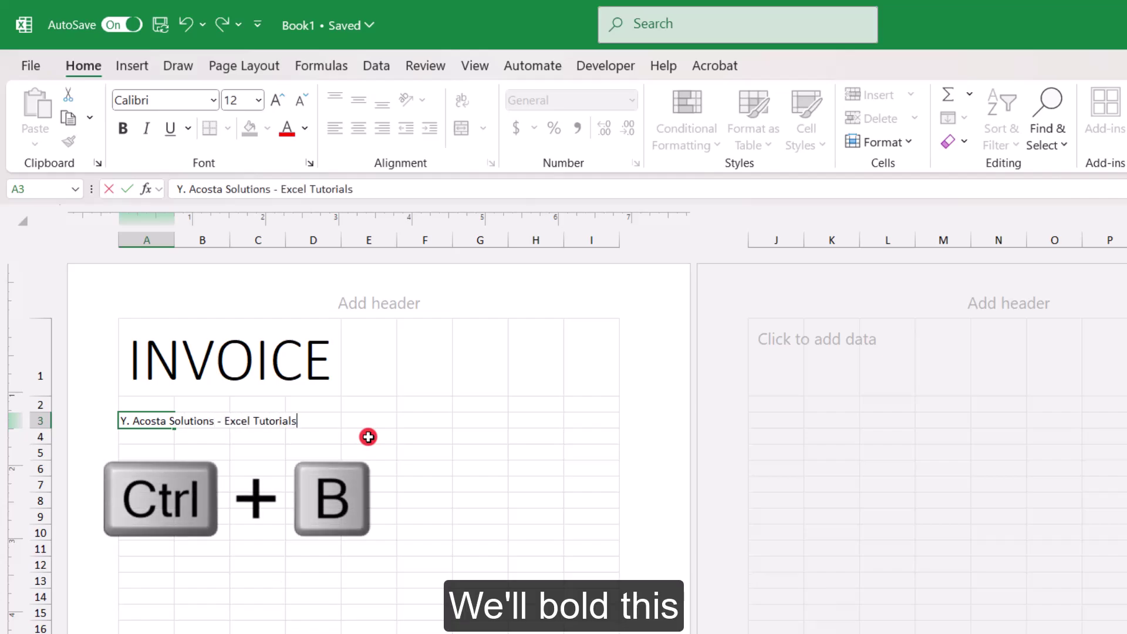
pyautogui.press('Return')
pyautogui.press('Up')
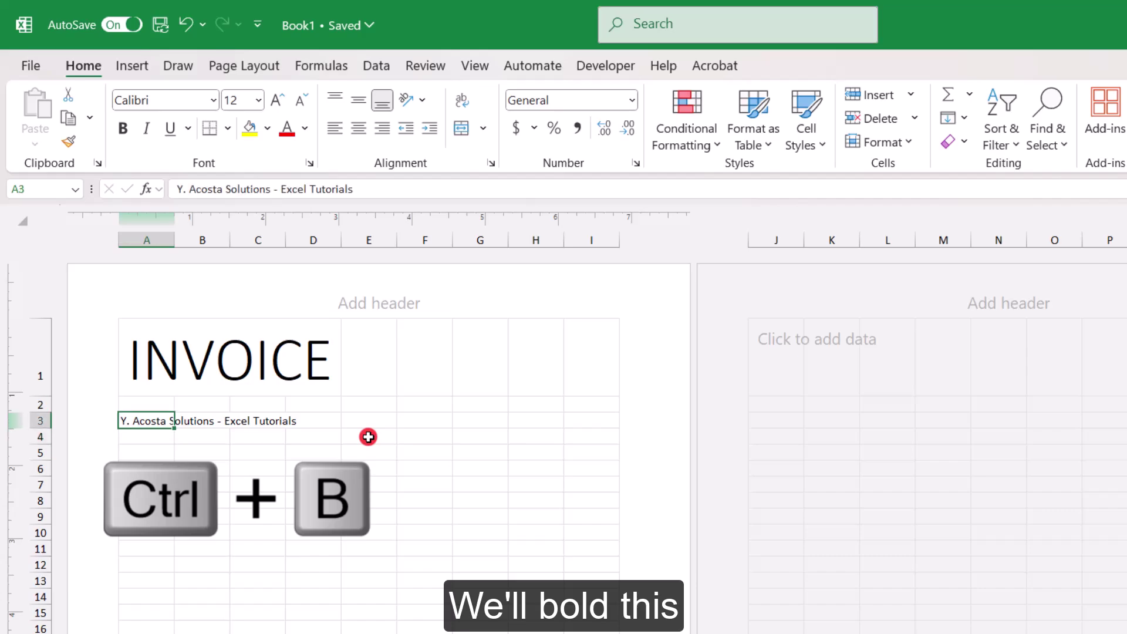
pyautogui.hotkey('ctrl', 'b')
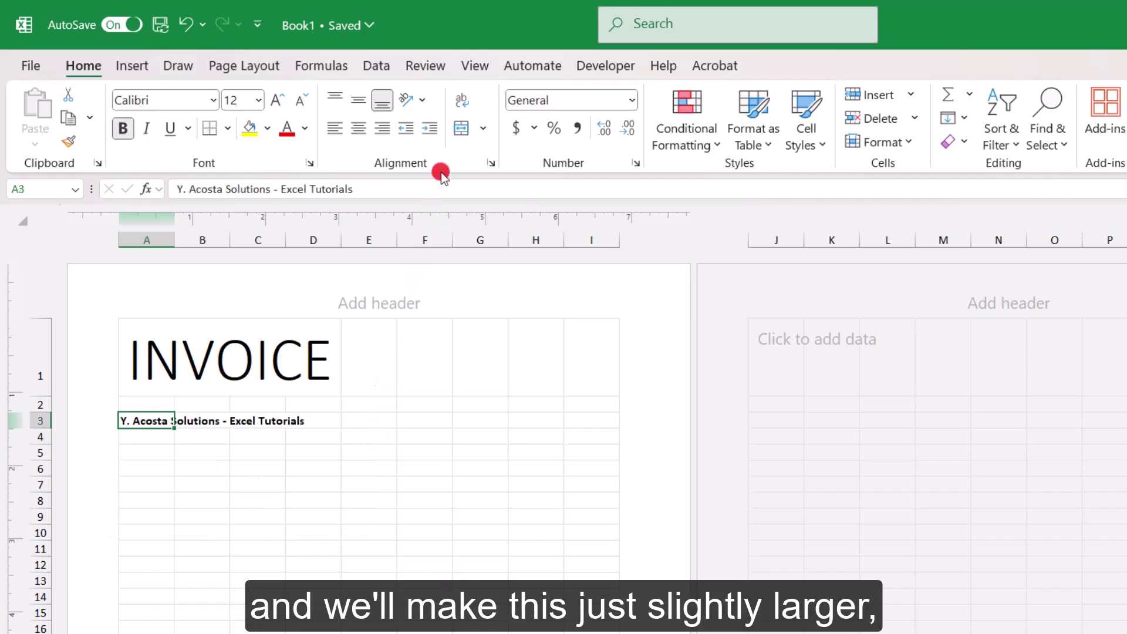
pyautogui.click(278, 102)
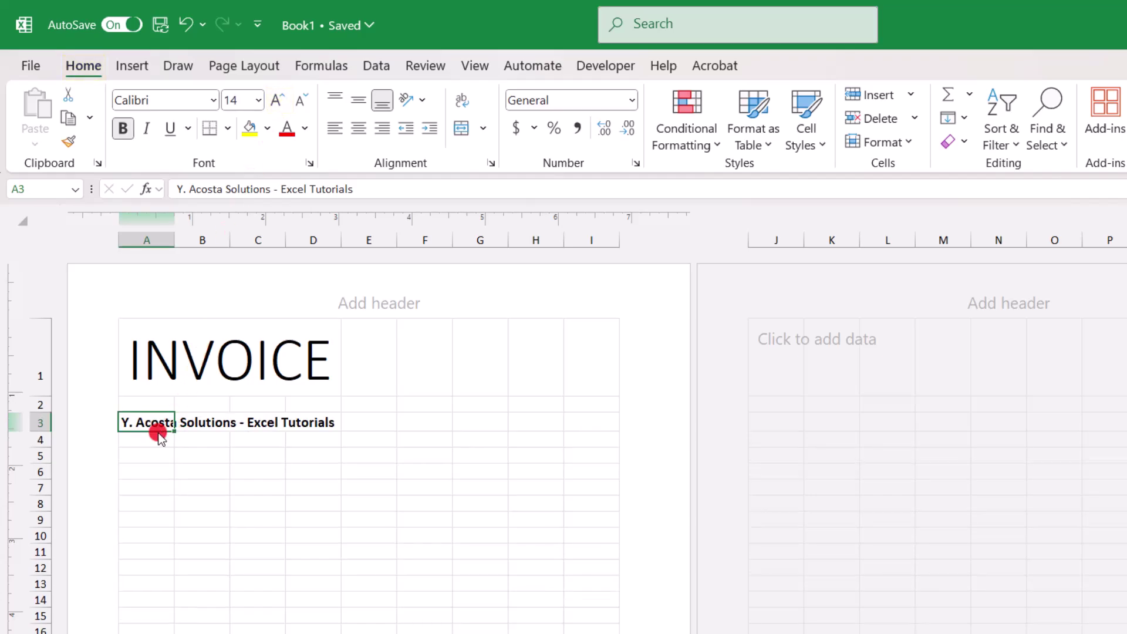
# List the street, city/state/zip line, phone number, e-mail and website in A4–A8
pyautogui.press('Down')
pyautogui.write('123 Any')
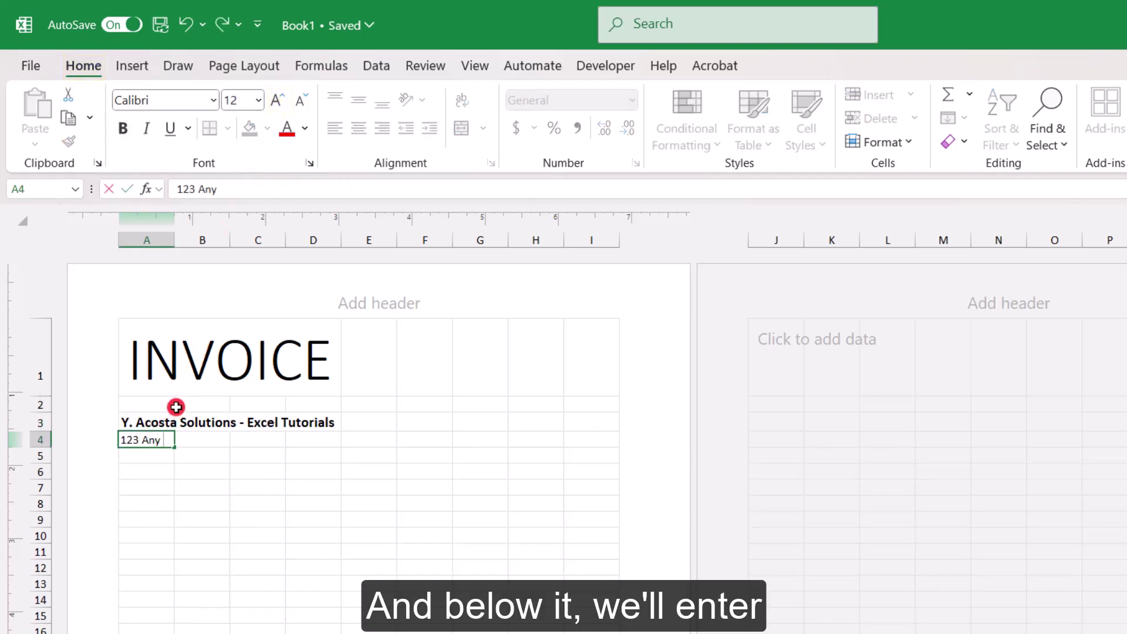
pyautogui.write(' Street')
pyautogui.press('Return')
pyautogui.write('City, State')
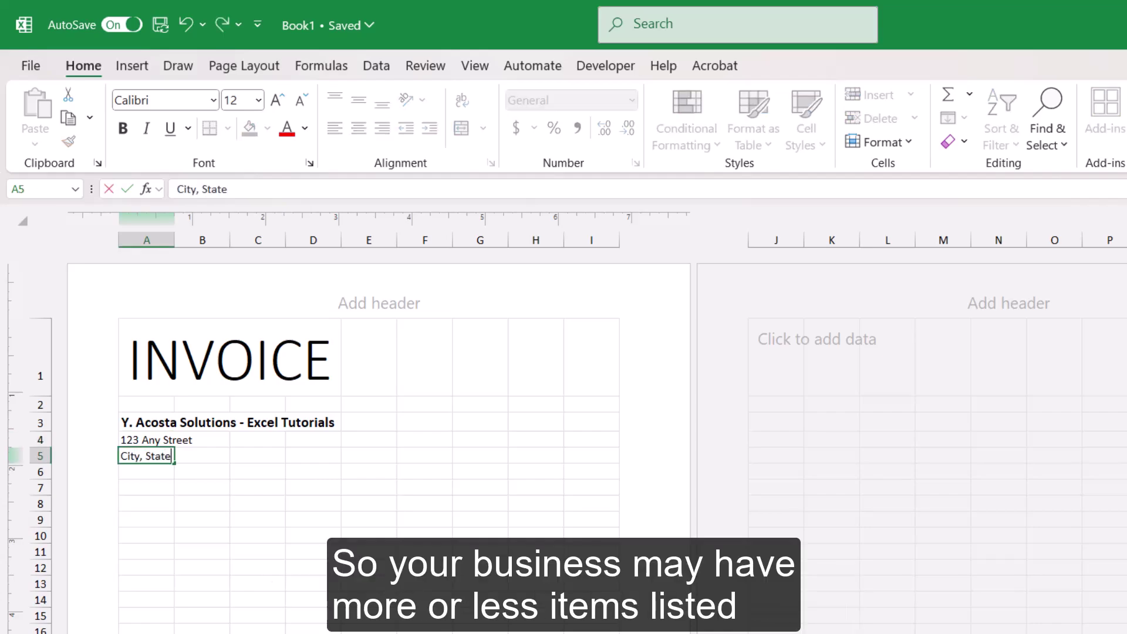
pyautogui.write(' zip code')
pyautogui.press('Return')
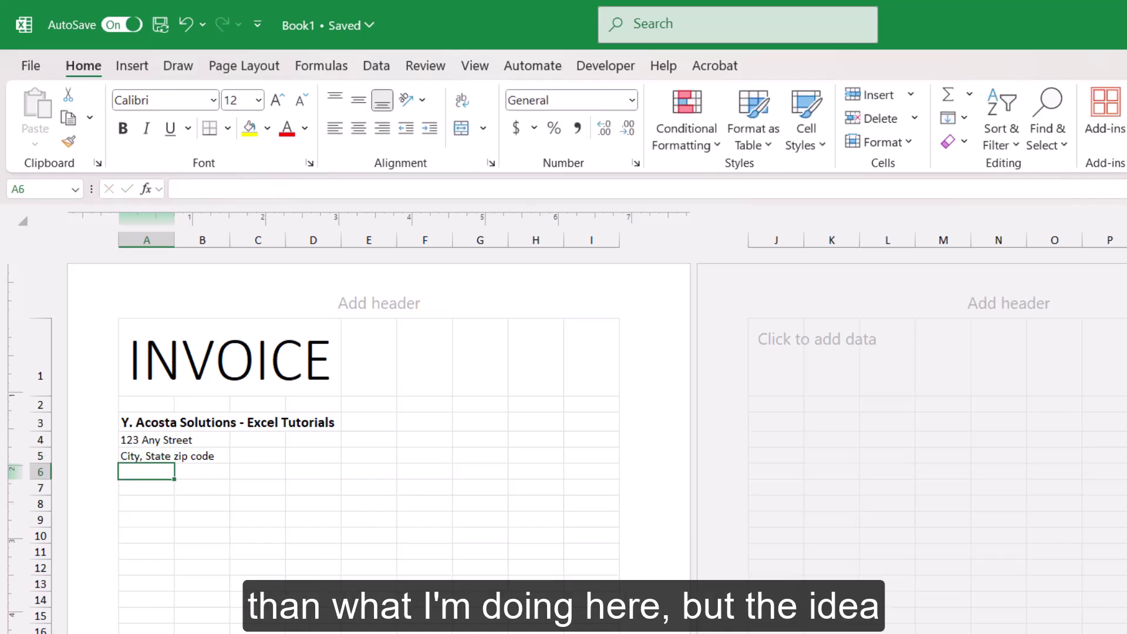
pyautogui.write('123')
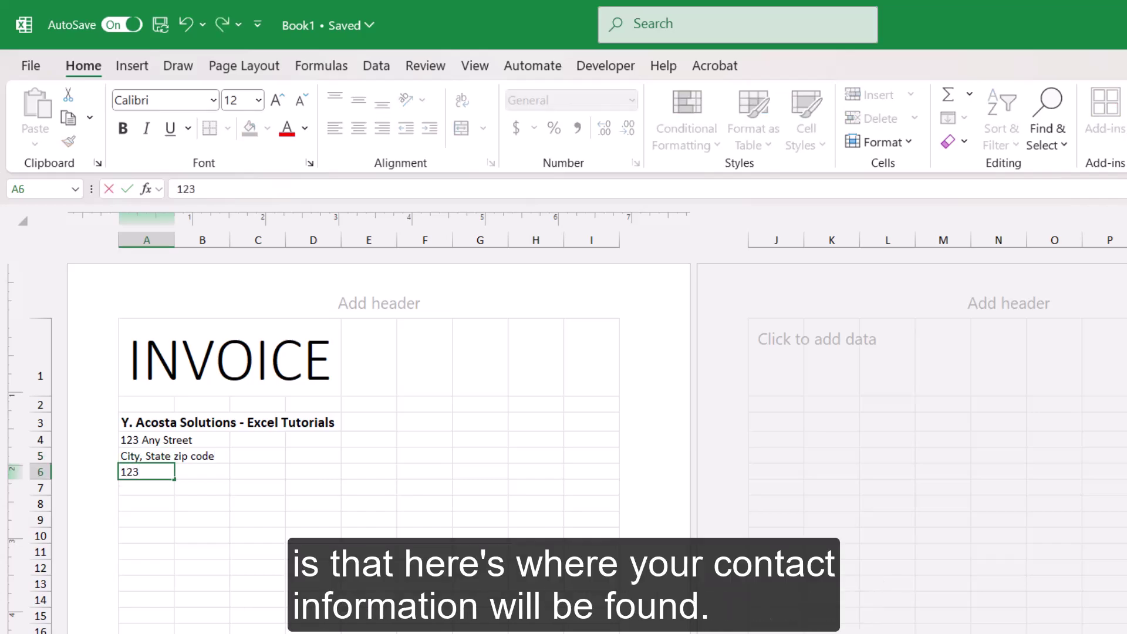
pyautogui.write('-456-7890')
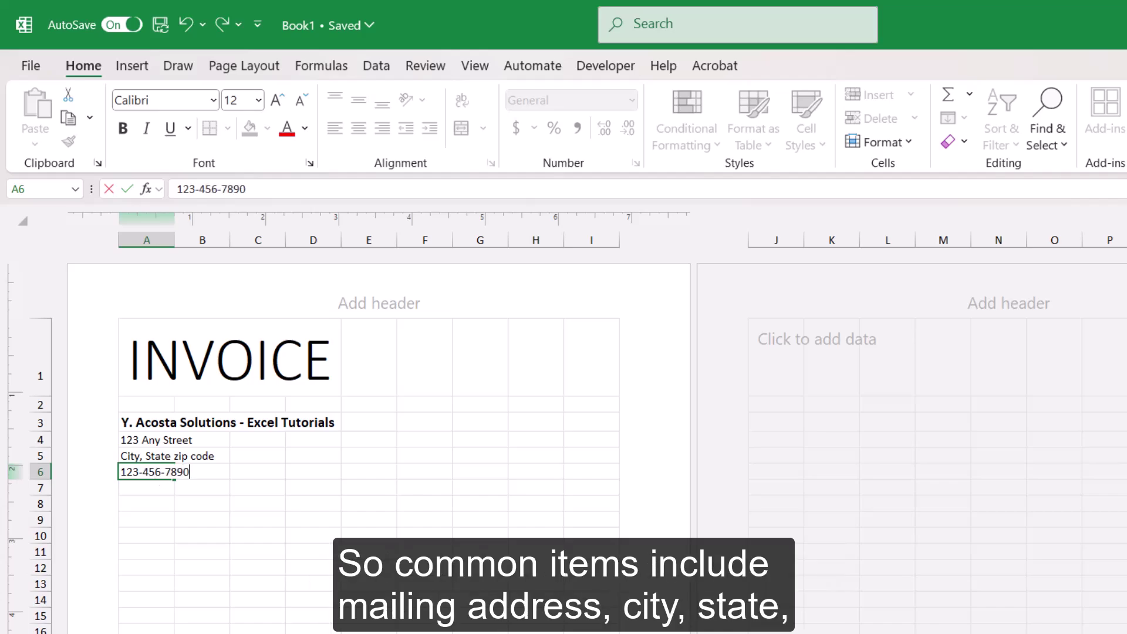
pyautogui.press('Return')
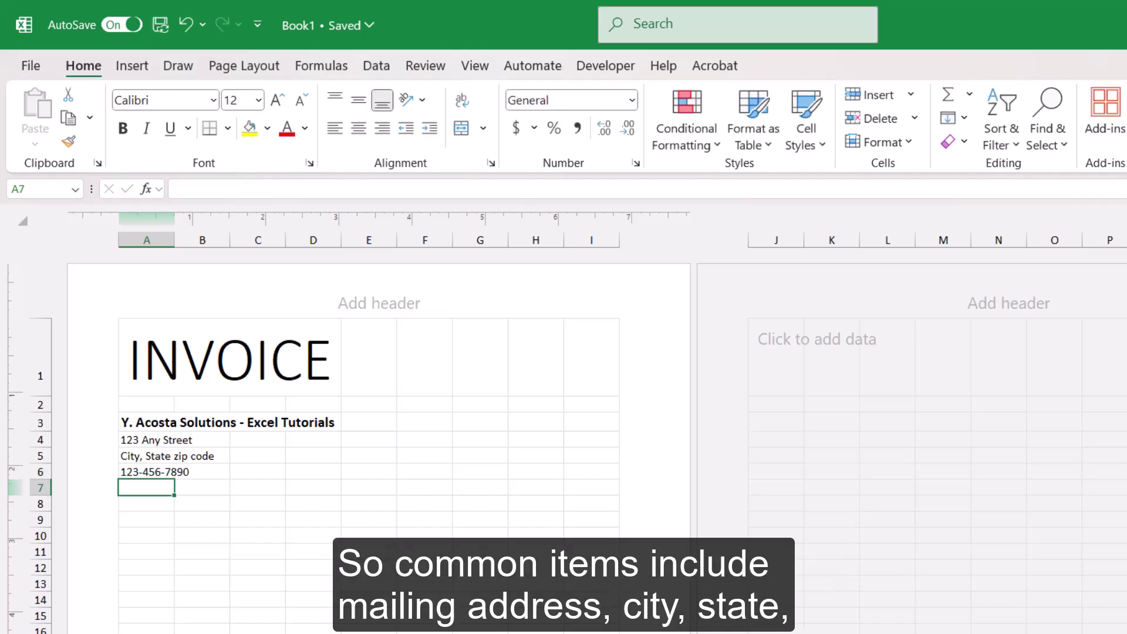
pyautogui.write('email@emai')
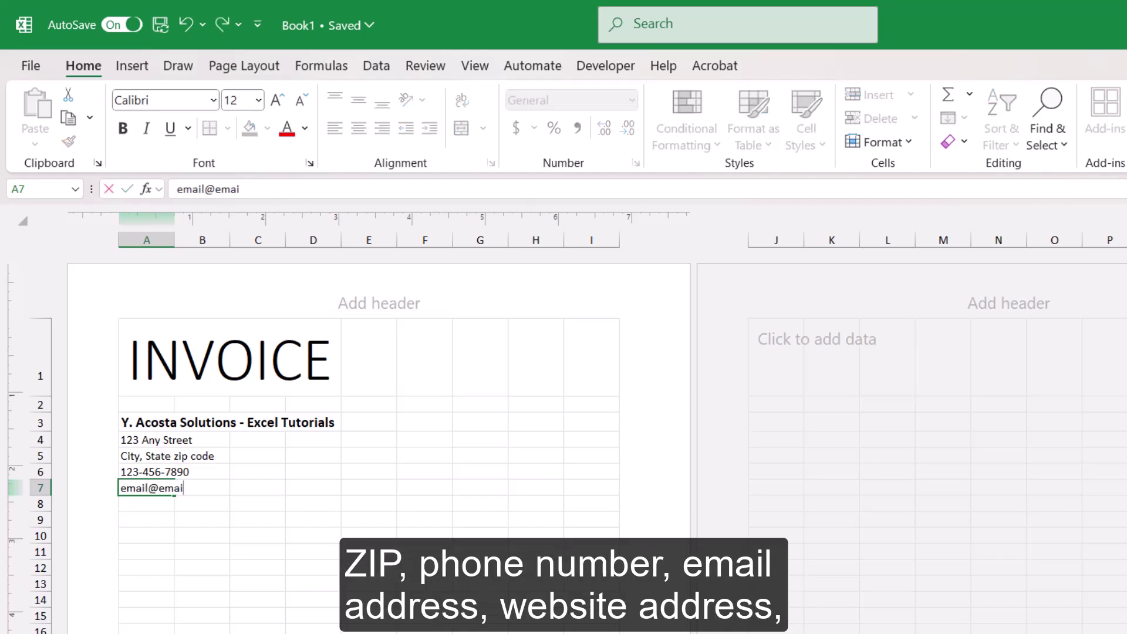
pyautogui.write('l.com')
pyautogui.press('Return')
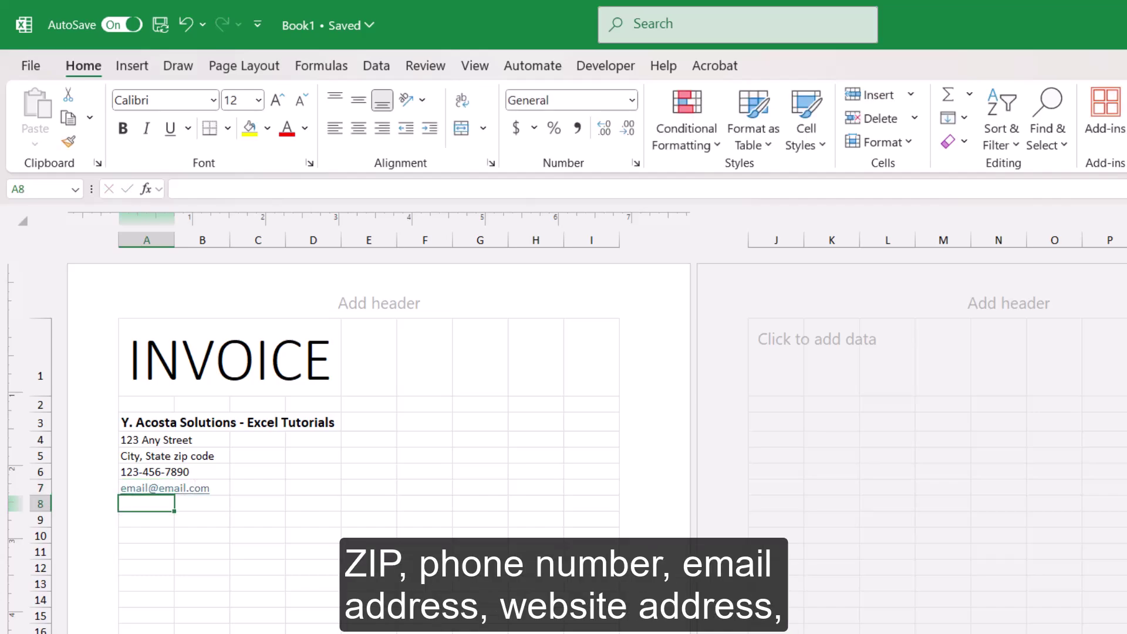
pyautogui.write('yacostas')
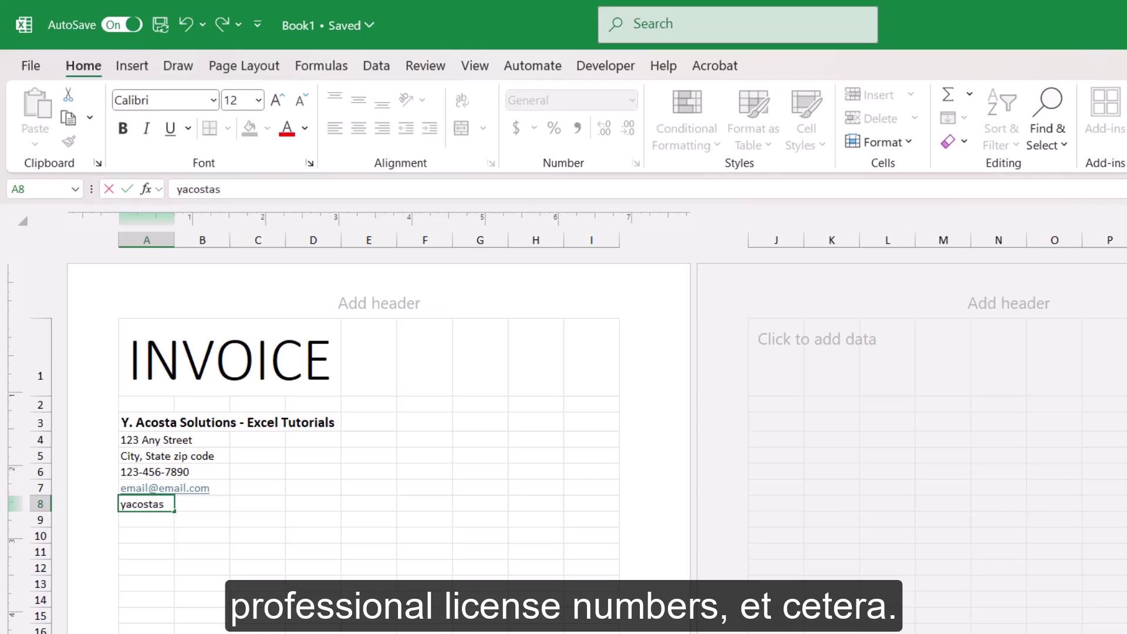
pyautogui.write('olutions.com')
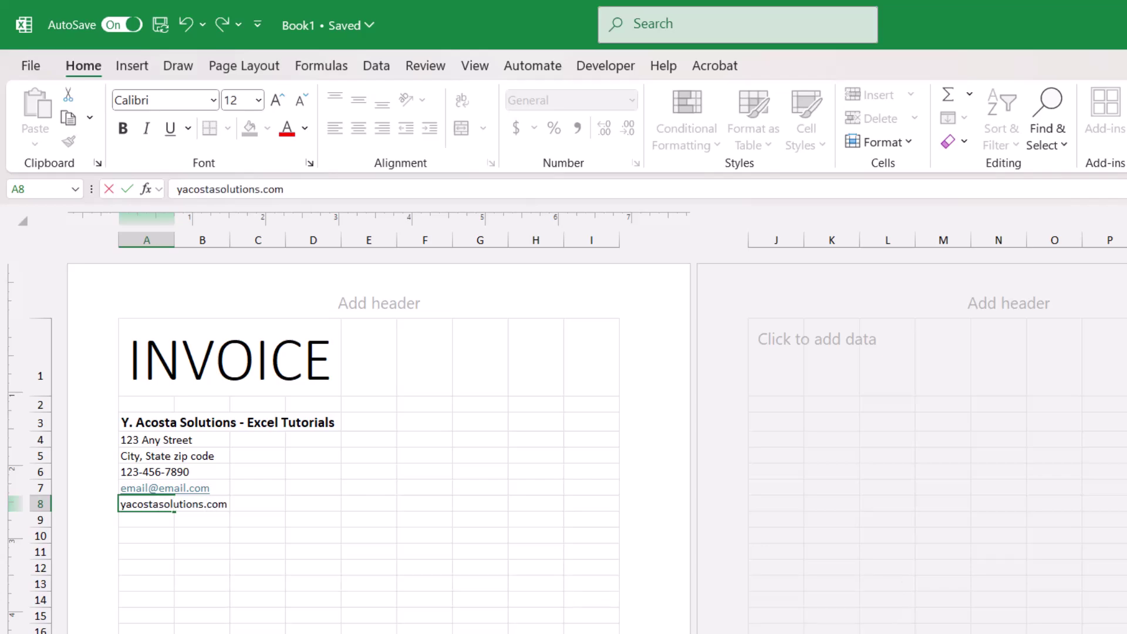
pyautogui.press('Return')
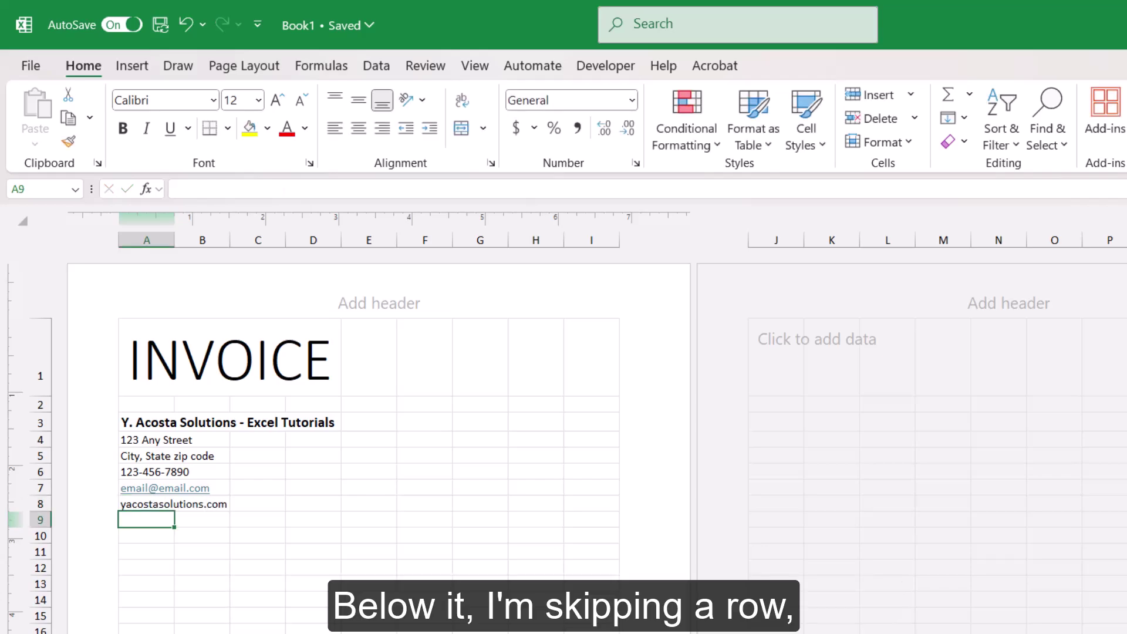
# Add a bold 14-point 'Bill to:' heading in A10
pyautogui.press('Down')
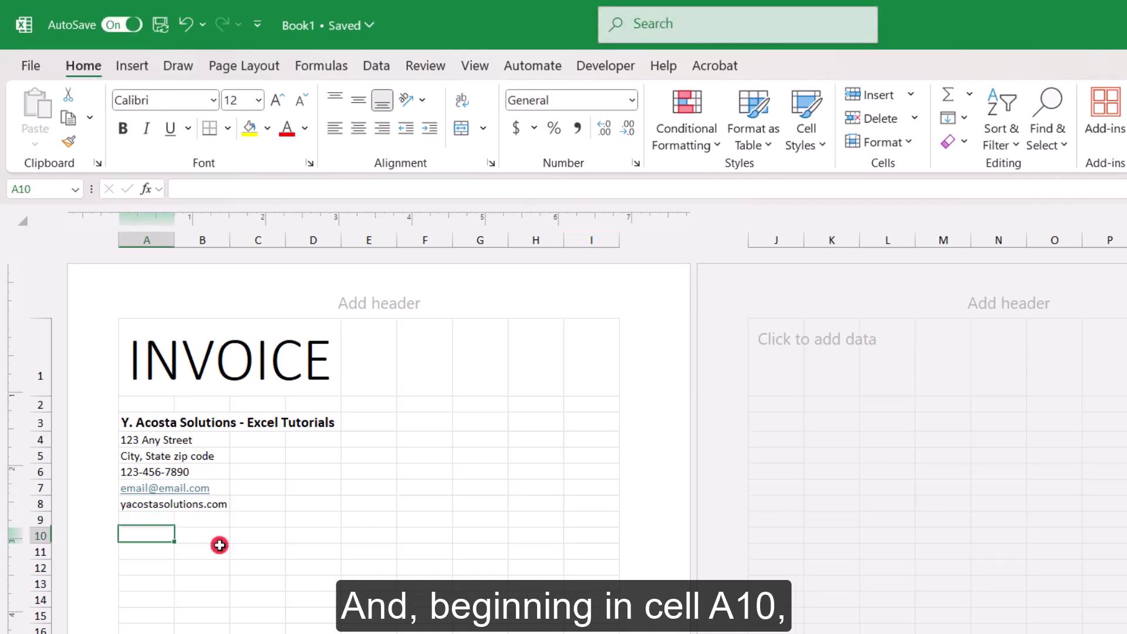
pyautogui.write('Bill t')
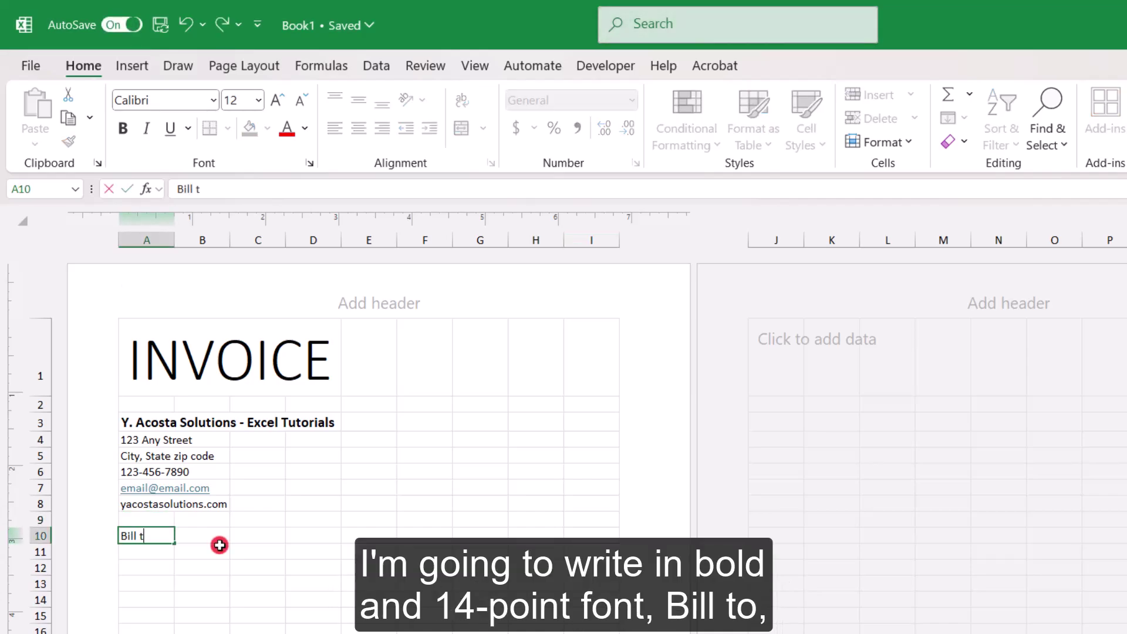
pyautogui.write('o:')
pyautogui.press('Return')
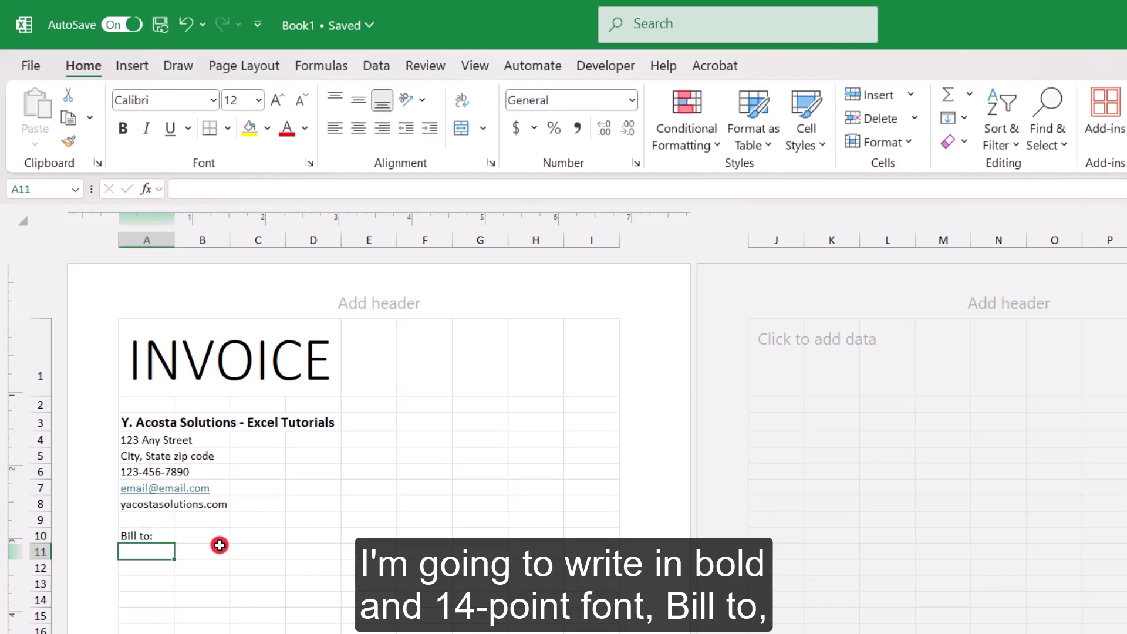
pyautogui.press('Up')
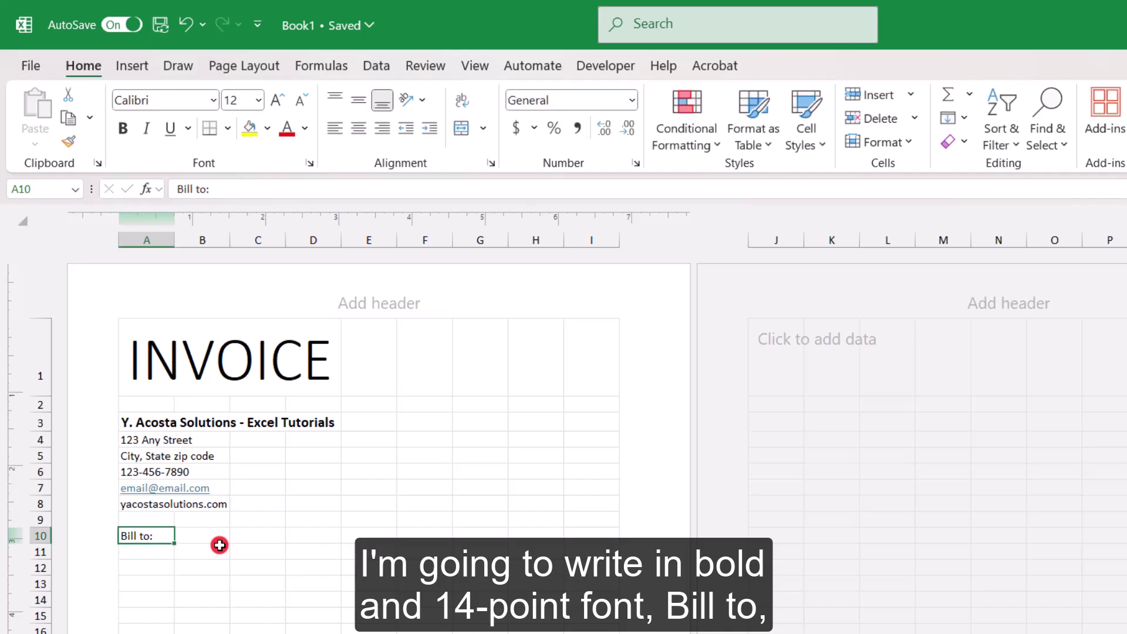
pyautogui.click(119, 135)
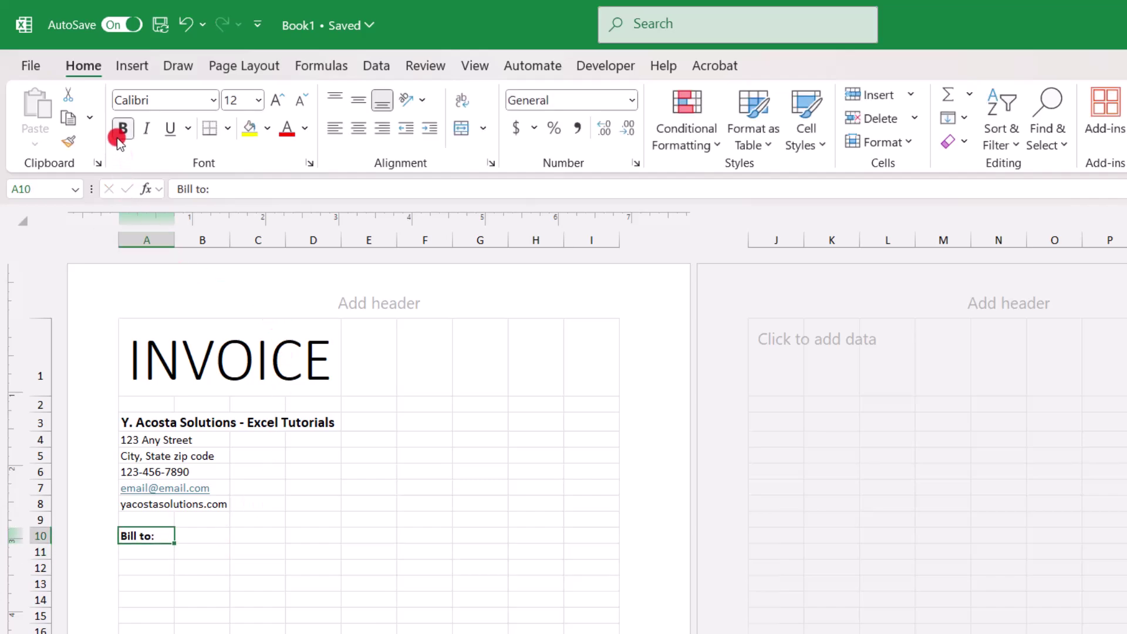
pyautogui.click(281, 101)
# Enter the client's name, street, city/state/zip line, phone number and e-mail in A11–A15
pyautogui.click(146, 556)
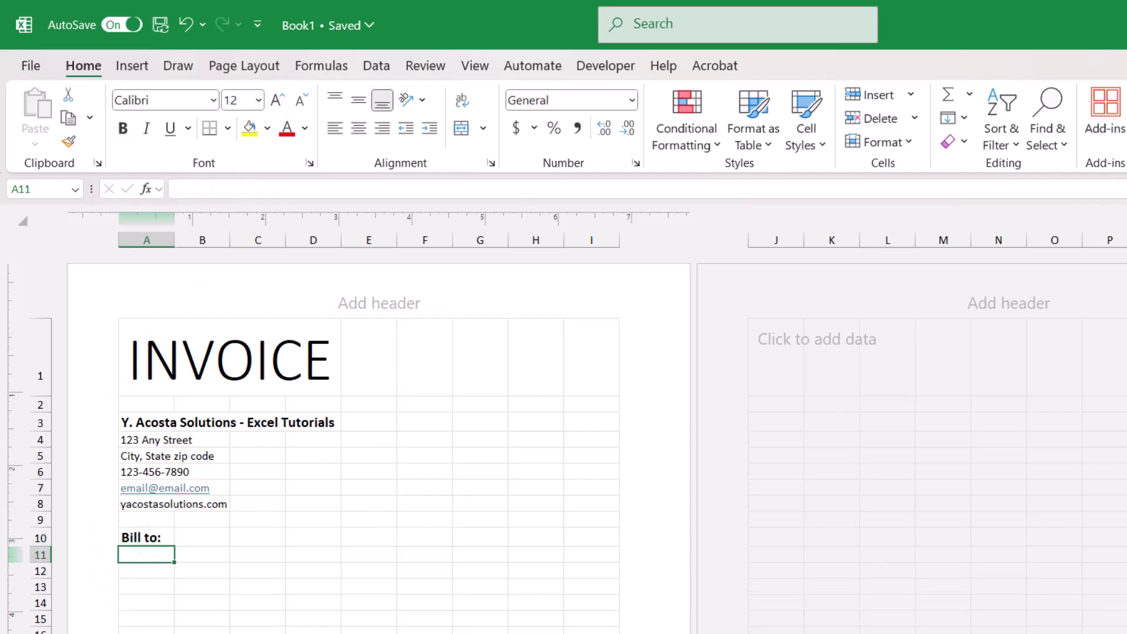
pyautogui.write('Best Client')
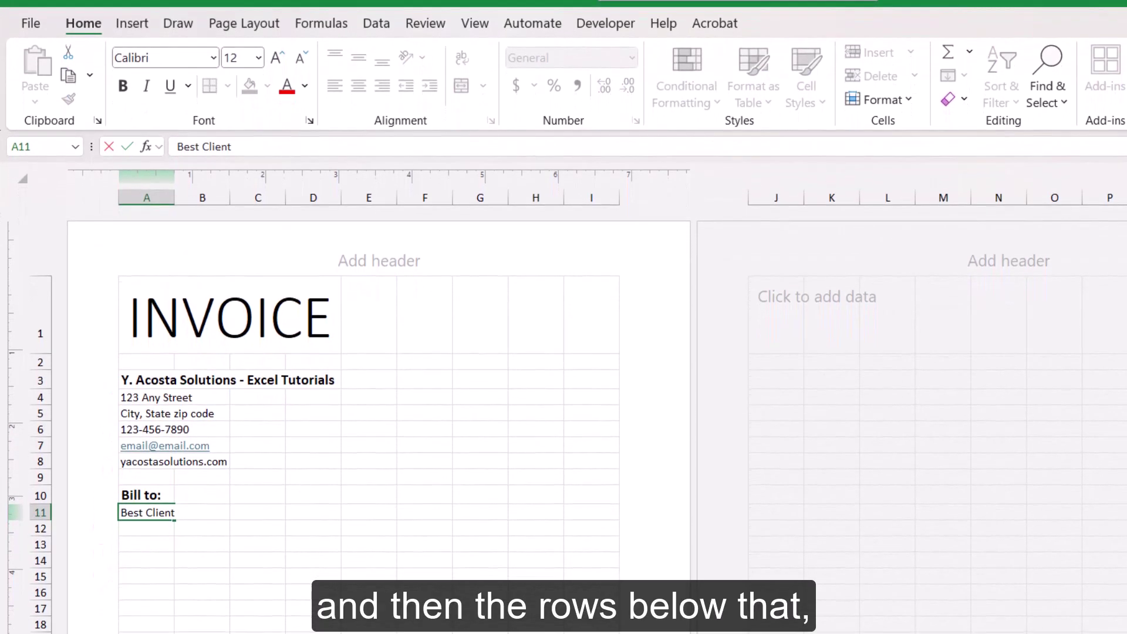
pyautogui.press('Return')
pyautogui.write('123')
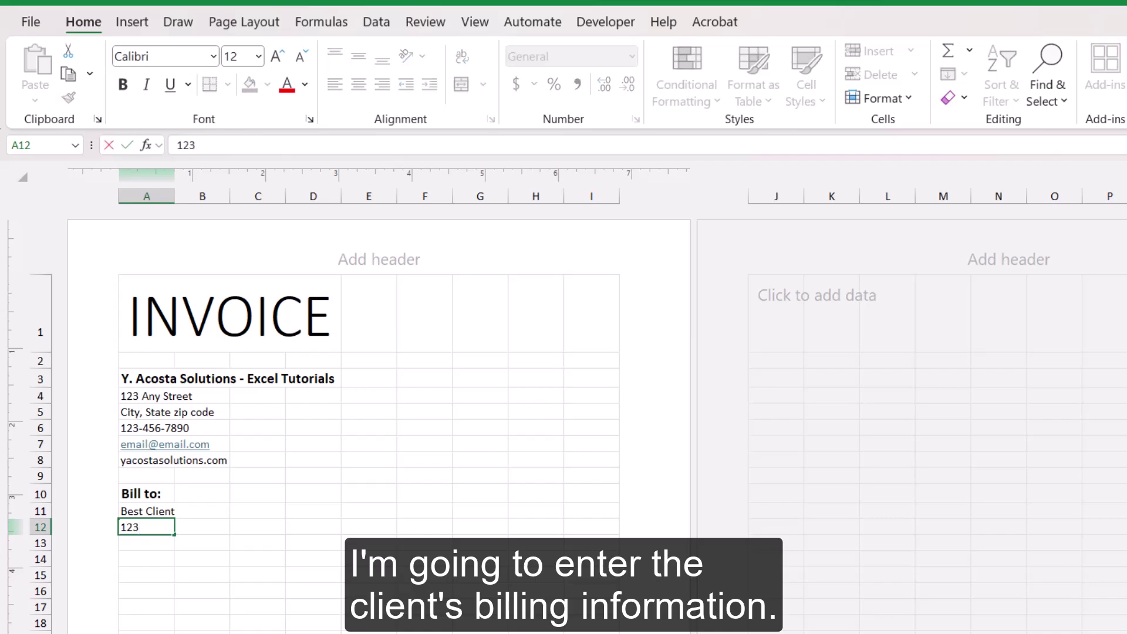
pyautogui.write(' Other Street')
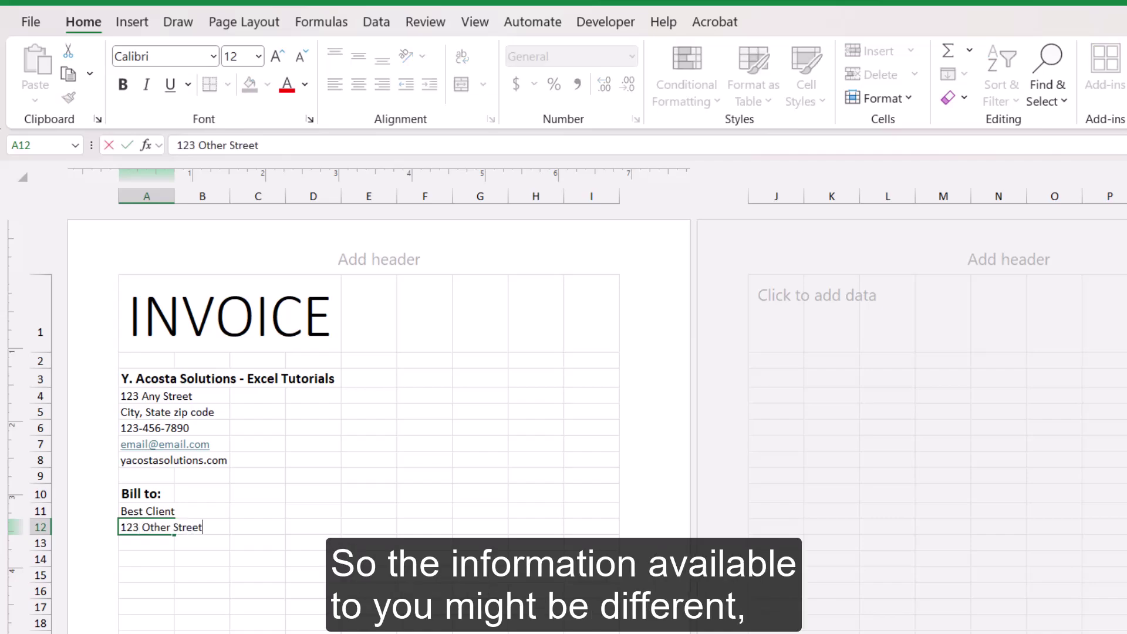
pyautogui.press('Return')
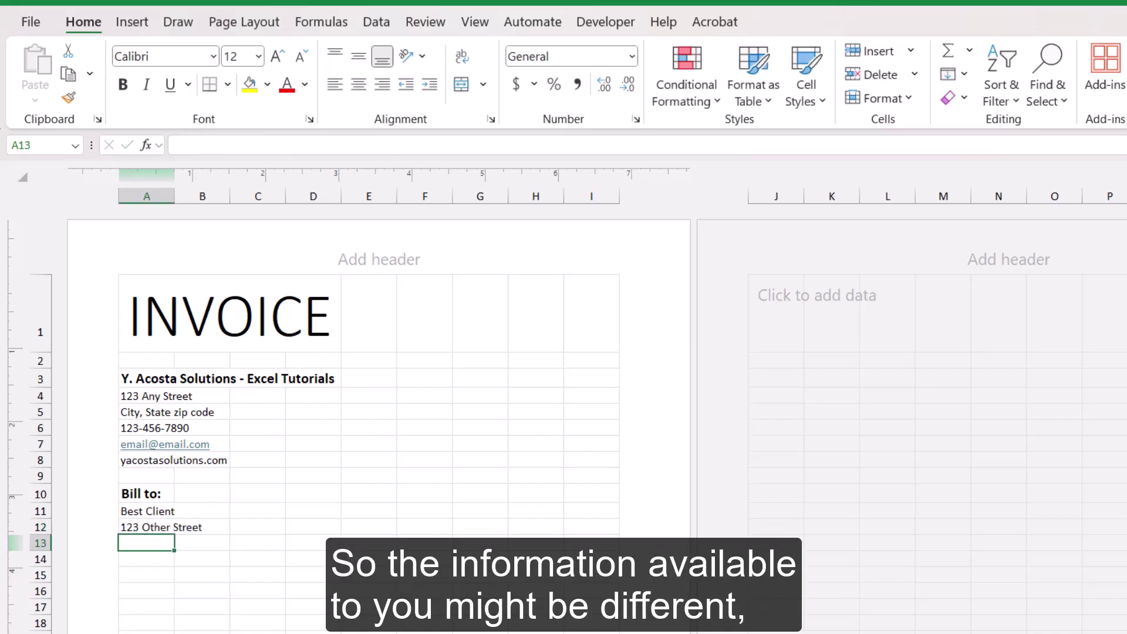
pyautogui.write('City, State zip')
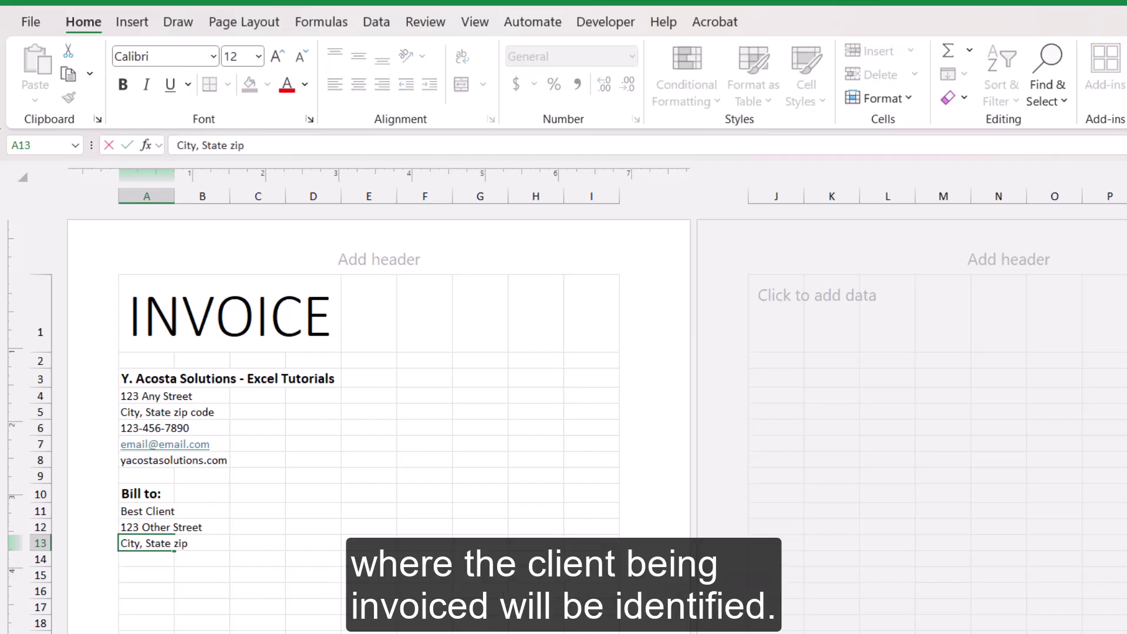
pyautogui.write(' code')
pyautogui.press('Return')
pyautogui.write('987')
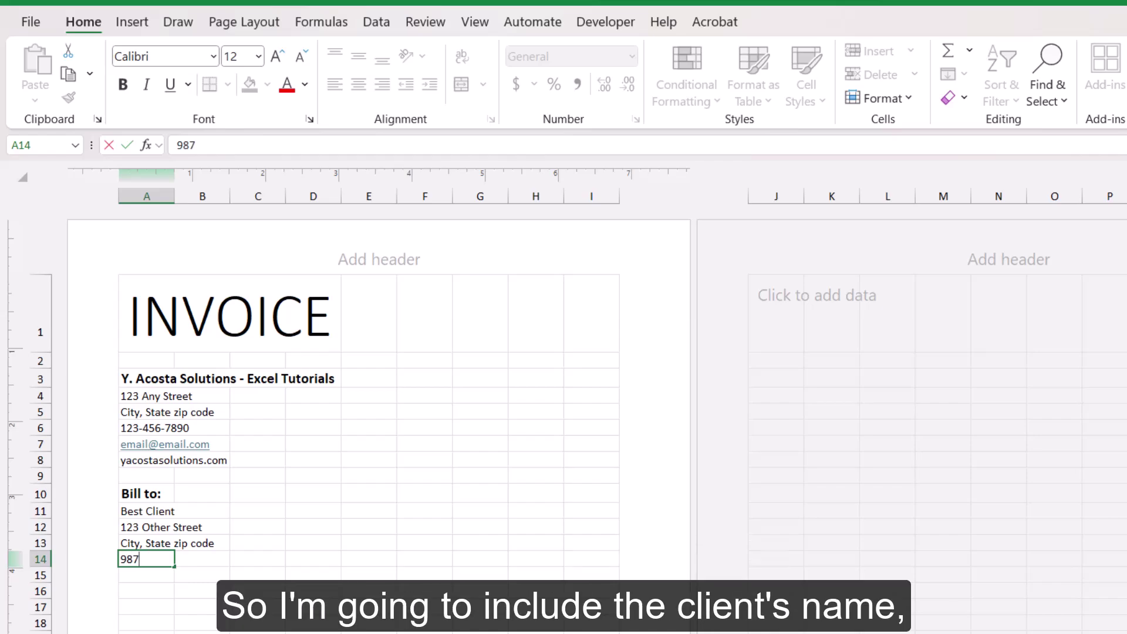
pyautogui.write('-654-3210')
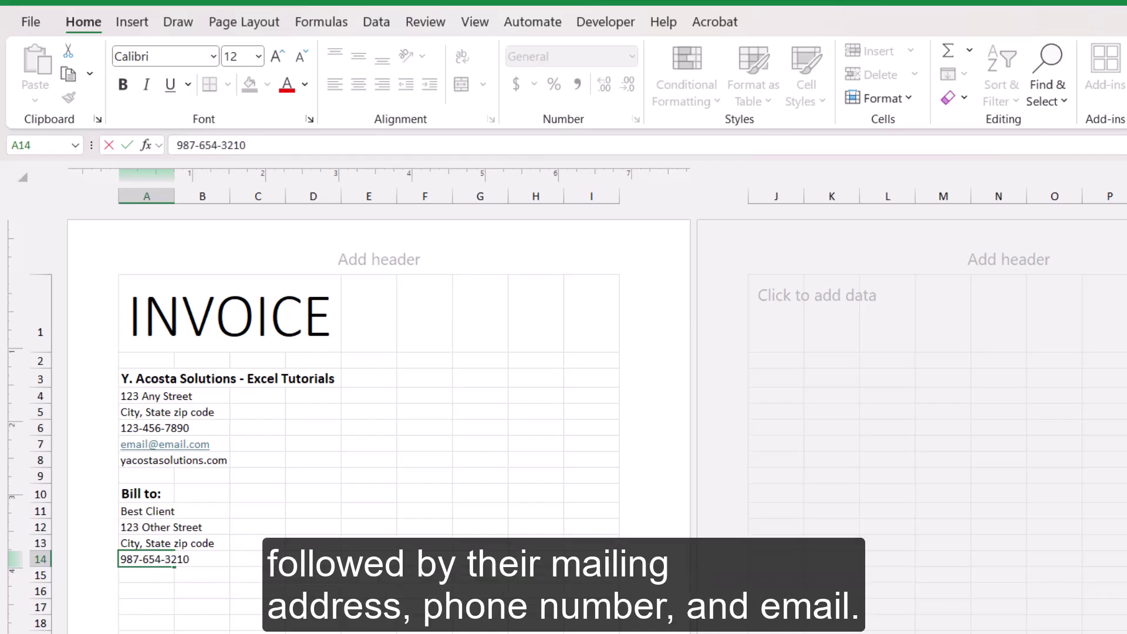
pyautogui.press('Return')
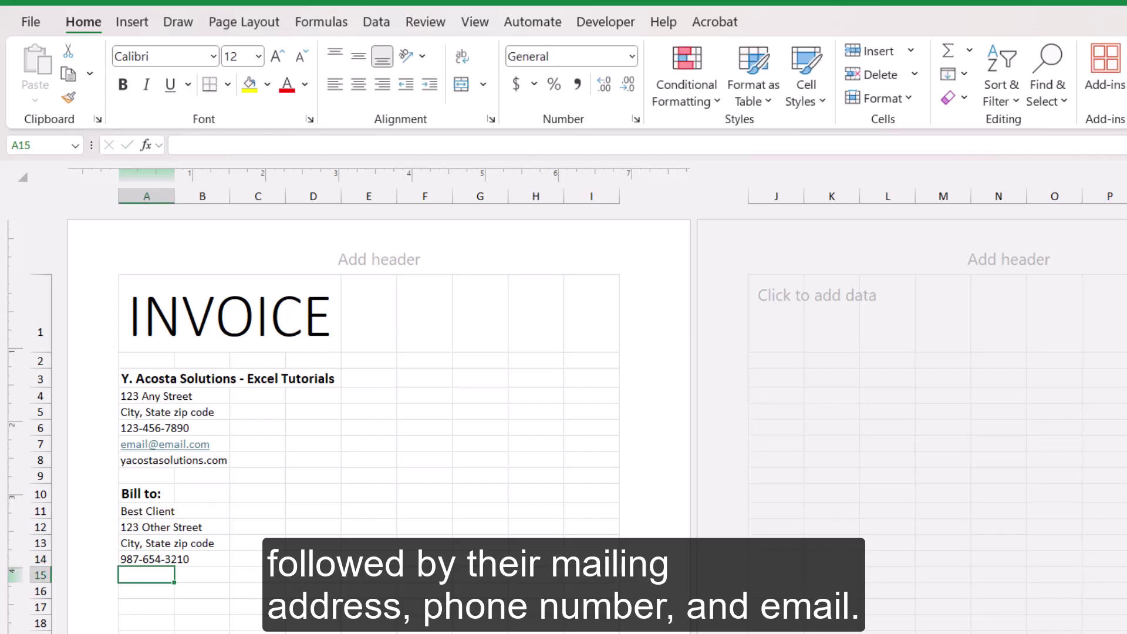
pyautogui.write('email')
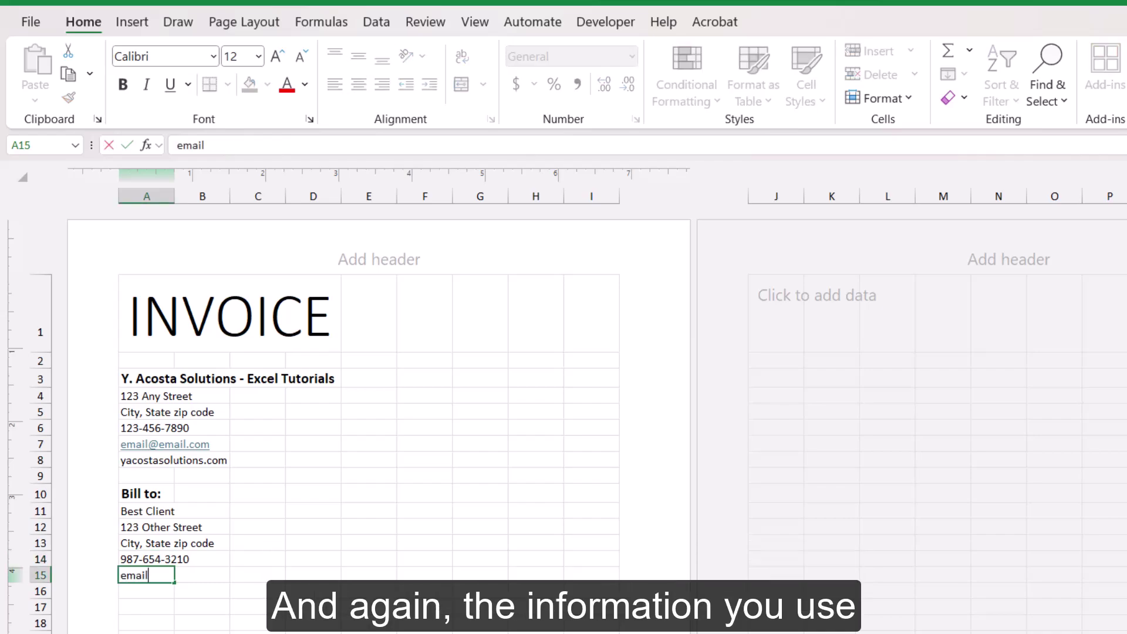
pyautogui.write('@email.com')
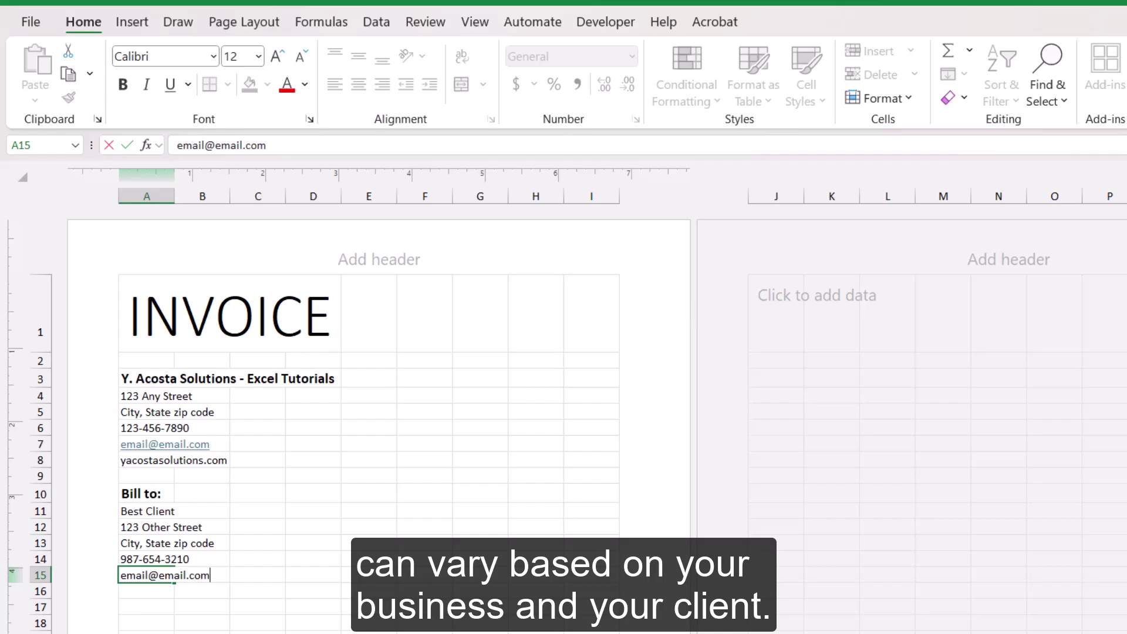
pyautogui.press('Return')
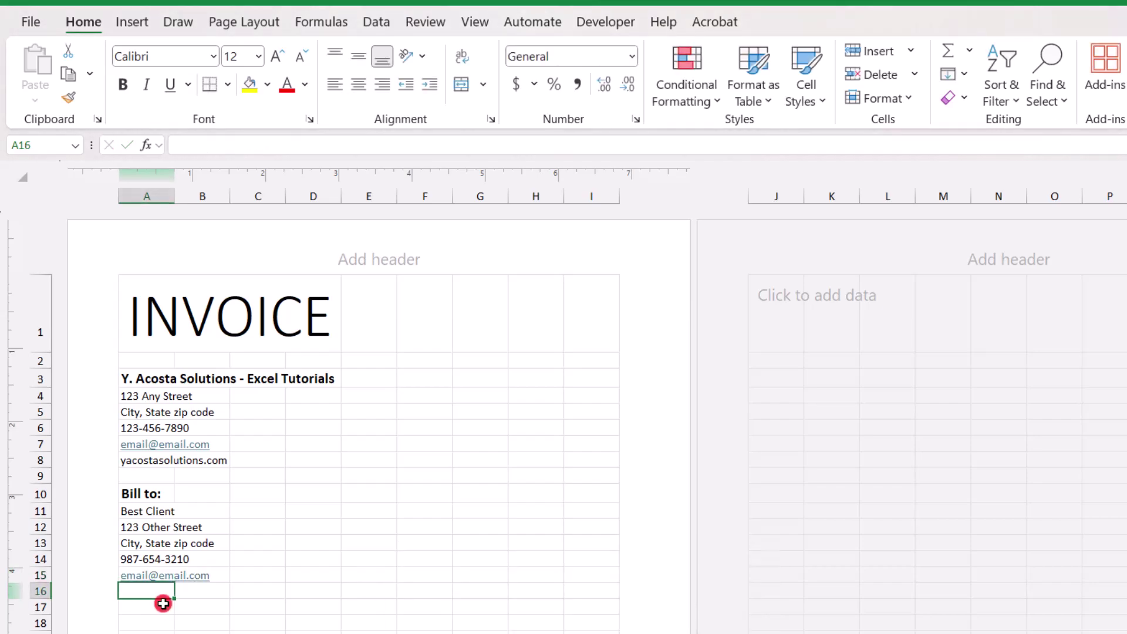
pyautogui.click(175, 195)
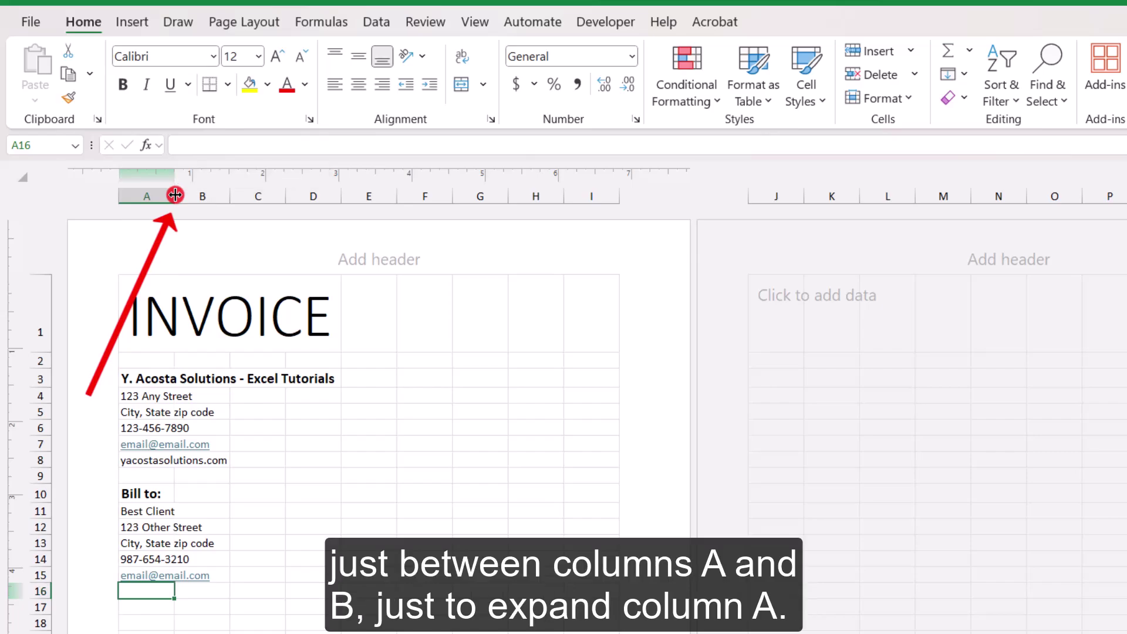
# Auto-fit column A, then type Invoice #:, Invoice Date:, Invoice Amount:, Terms:, Due Date: down C3–C7
pyautogui.doubleClick(175, 194)
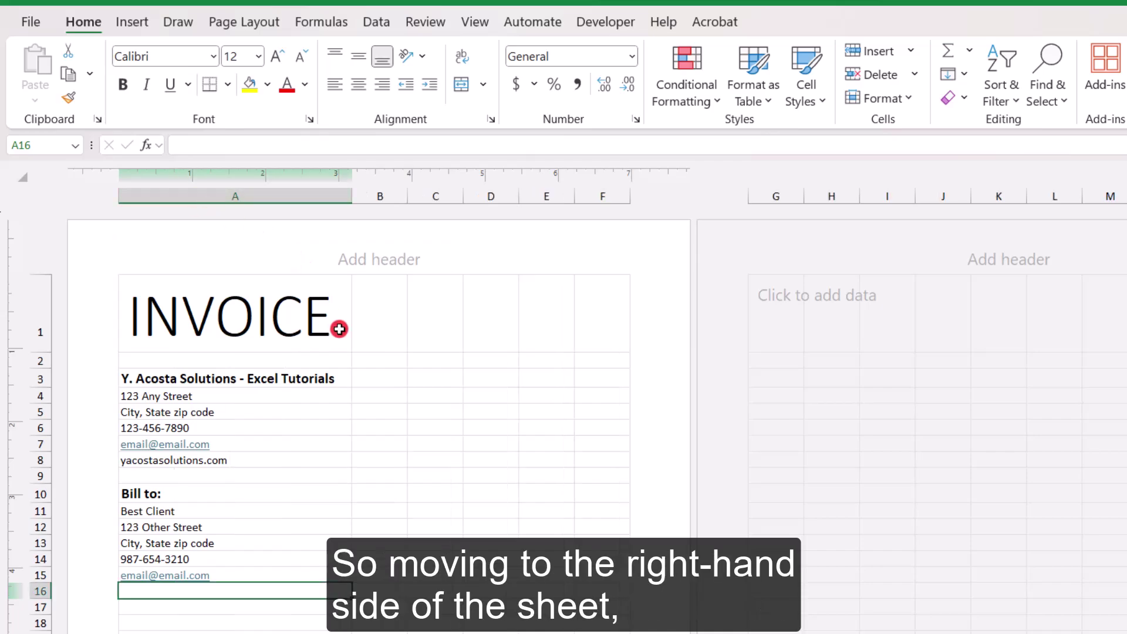
pyautogui.click(436, 381)
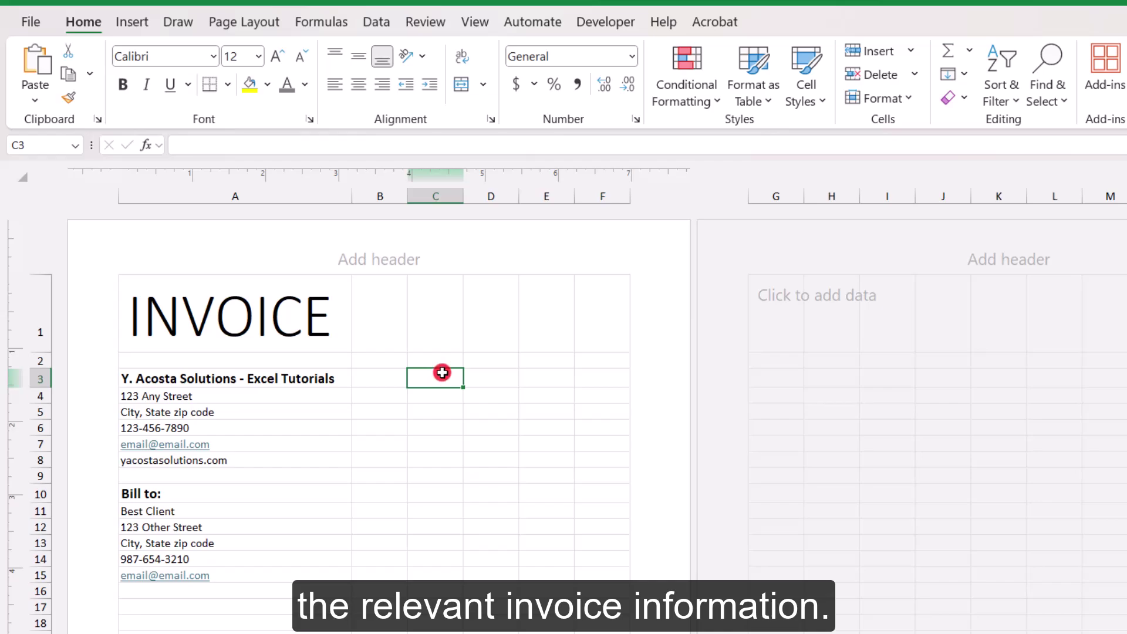
pyautogui.write('Invoice')
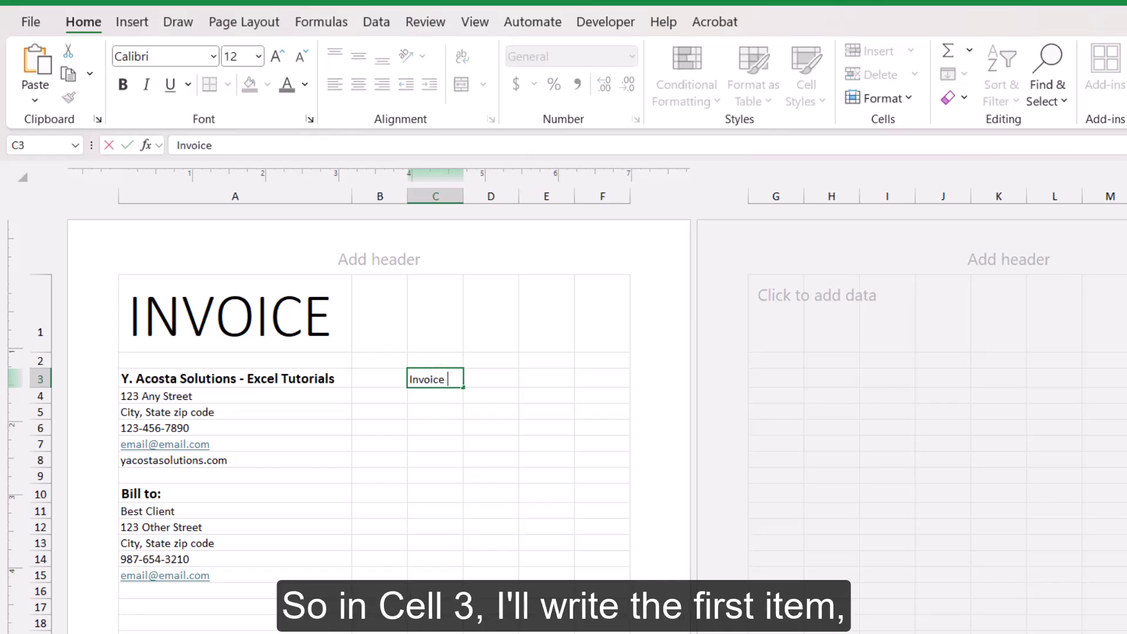
pyautogui.write(' #:')
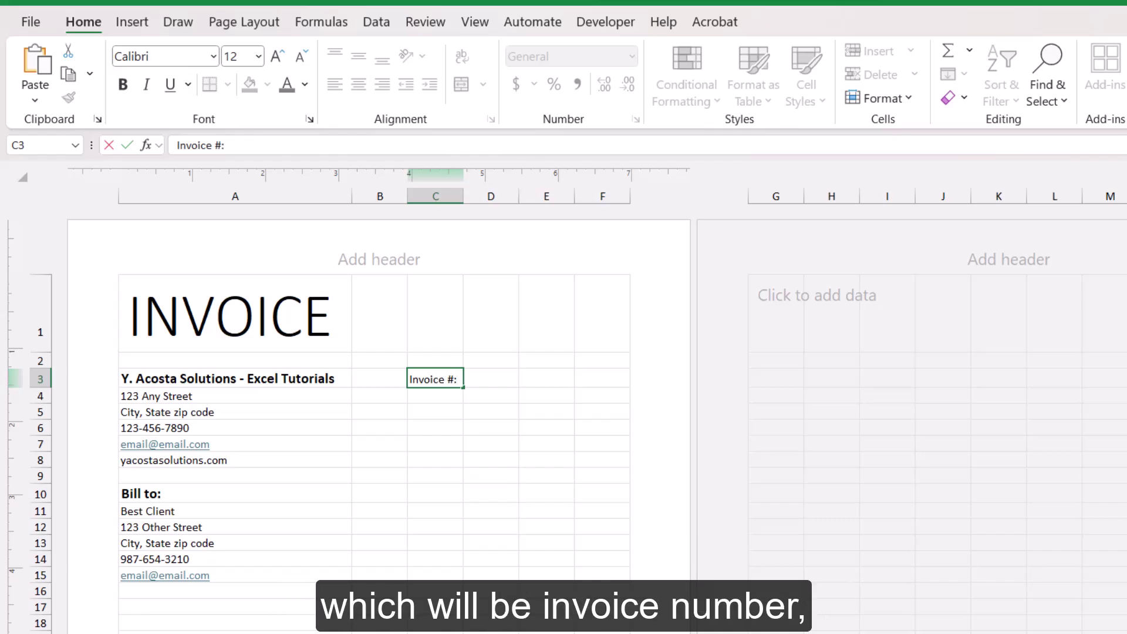
pyautogui.press('Return')
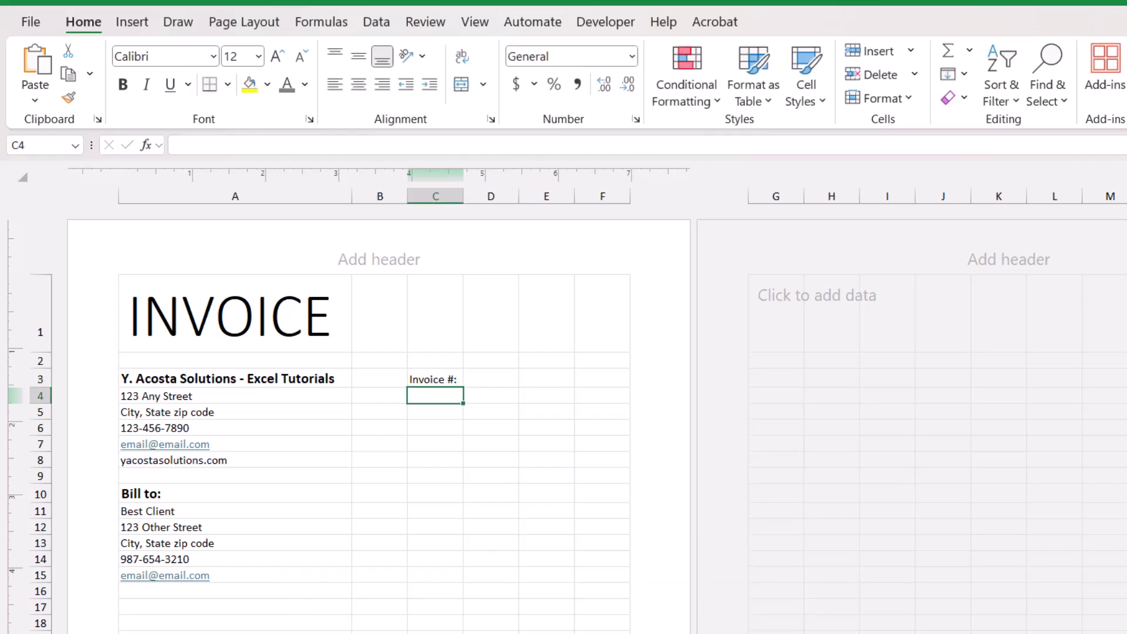
pyautogui.write('Invoice Date:')
pyautogui.hotkey('ctrl', 'Return')
pyautogui.press('Return')
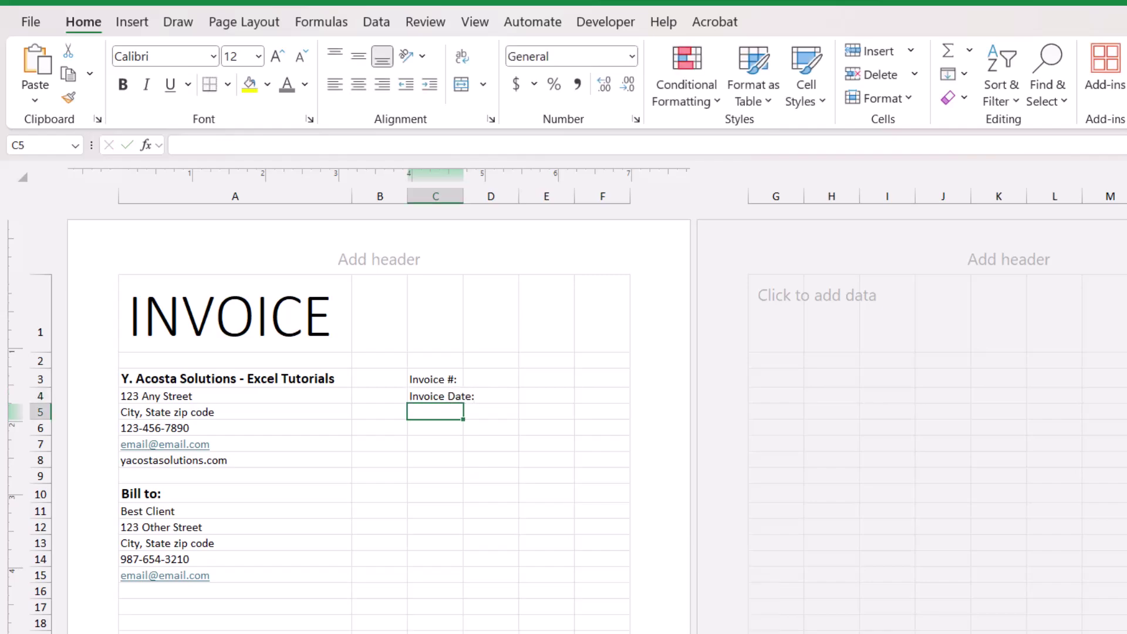
pyautogui.write('Invoice Amount:')
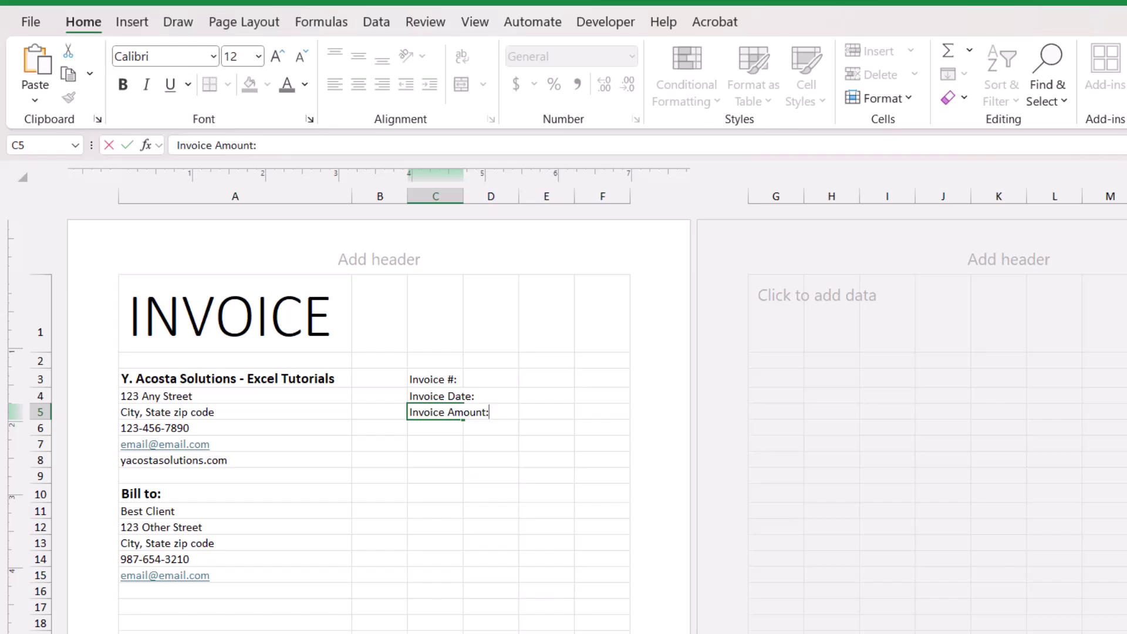
pyautogui.press('Return')
pyautogui.write('Te')
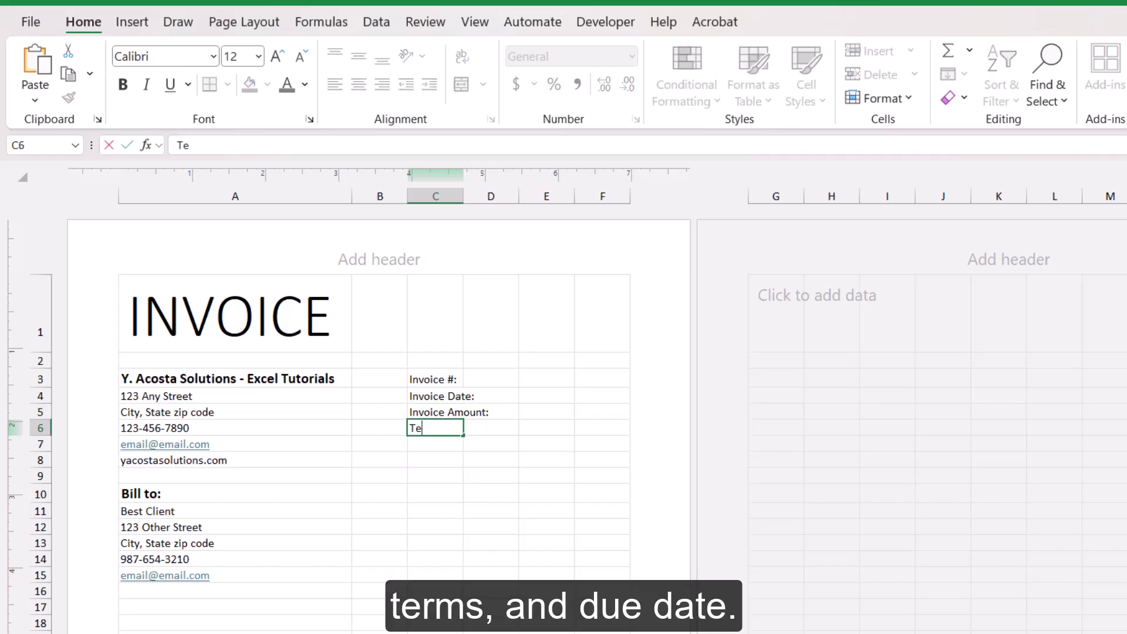
pyautogui.write('rms:')
pyautogui.press('Return')
pyautogui.write('Due ')
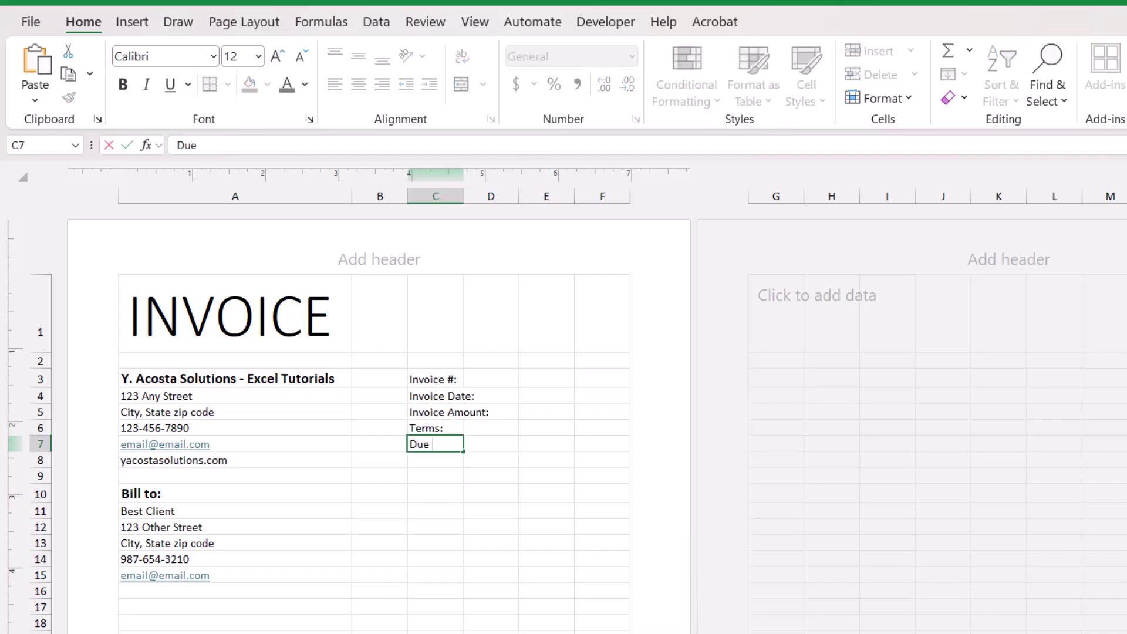
pyautogui.write('Date:')
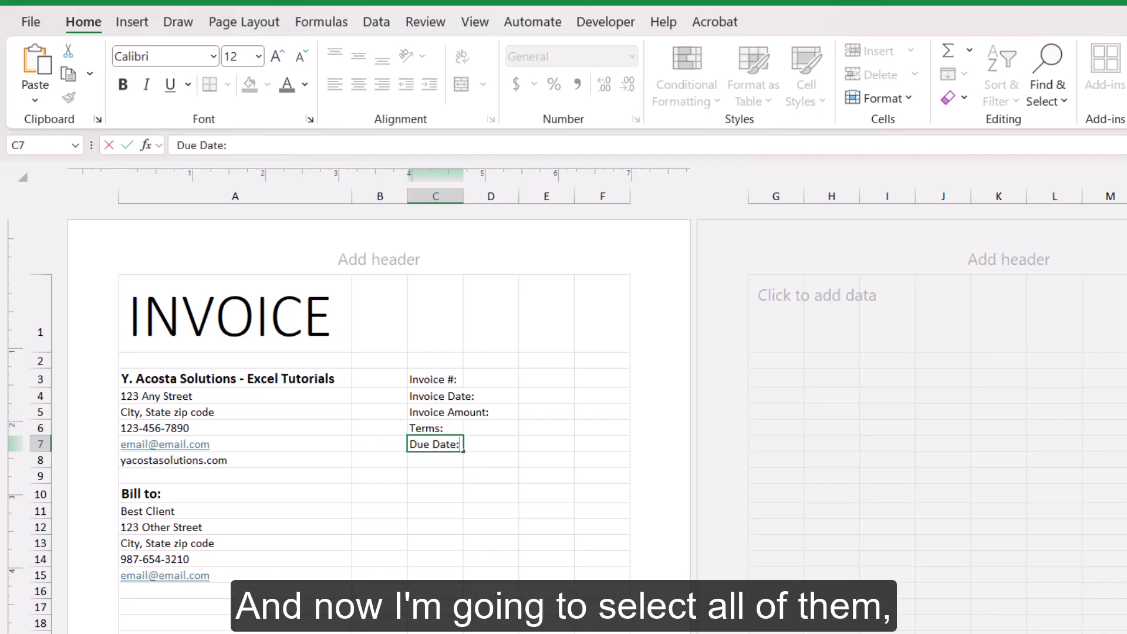
# Bold and right-align the five invoice detail labels in C3:C7
pyautogui.press('Return')
pyautogui.moveTo(435, 445); pyautogui.dragTo(441, 371)
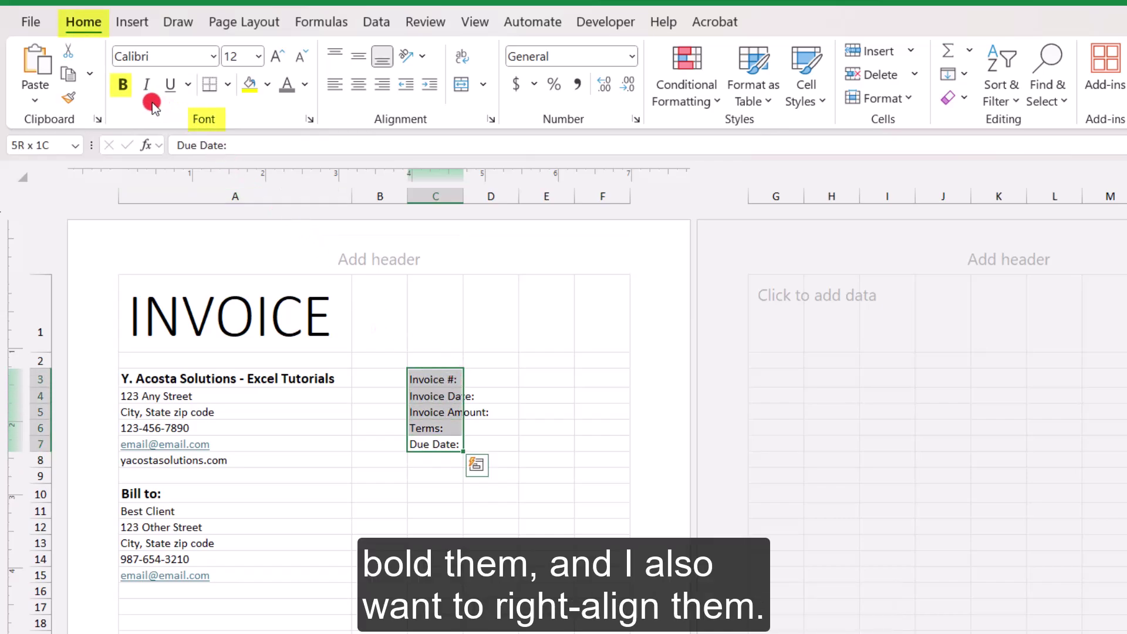
pyautogui.click(123, 84)
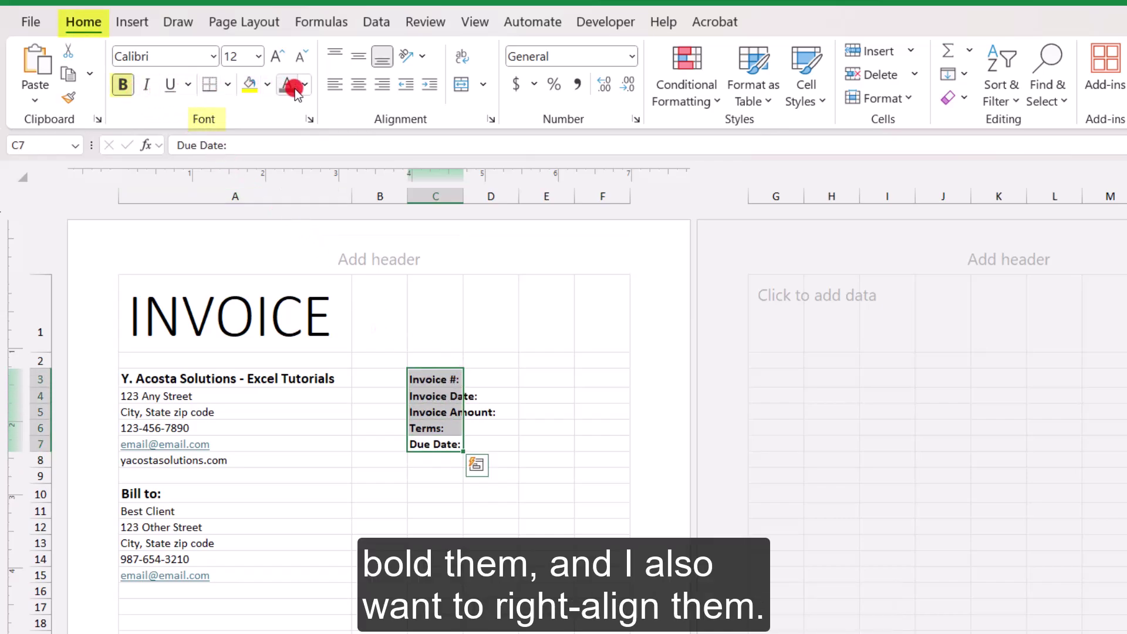
pyautogui.click(384, 87)
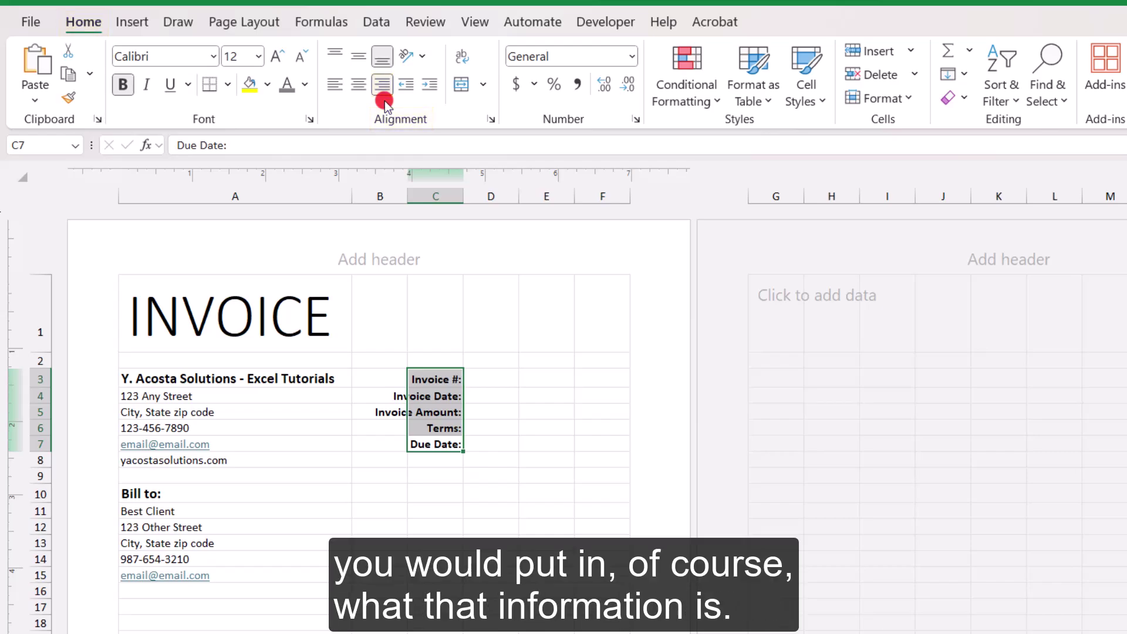
pyautogui.hotkey('ctrl', 'v')
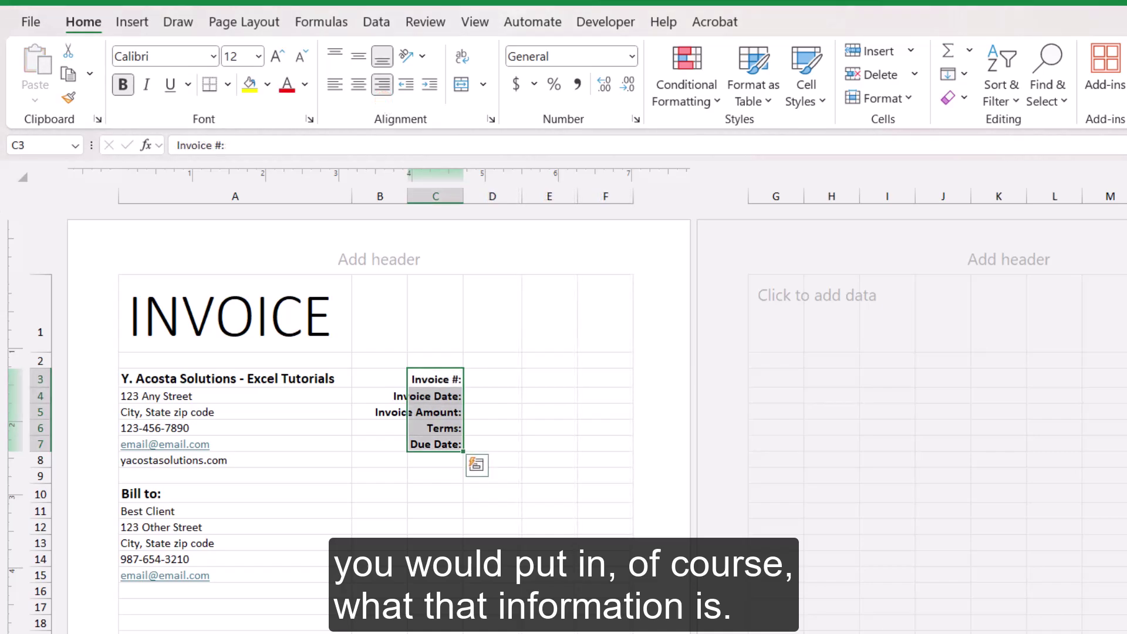
# Fill in the invoice number, date 1/1/2024, Net 30 terms and due date 1/31/2024 in column D
pyautogui.click(493, 378)
pyautogui.write('111111')
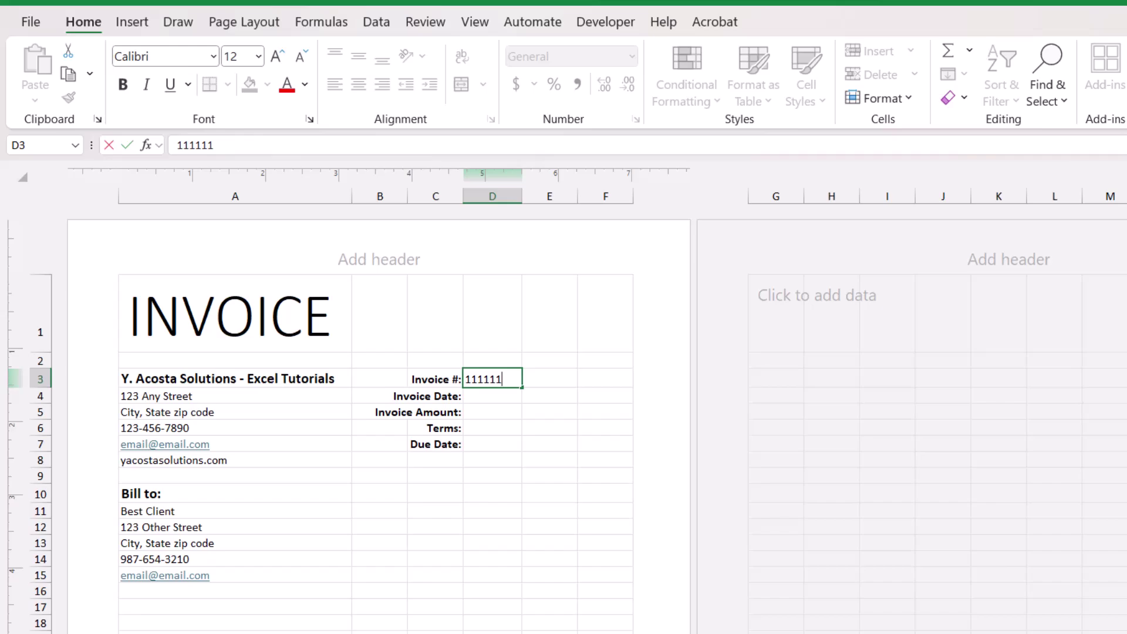
pyautogui.press('Return')
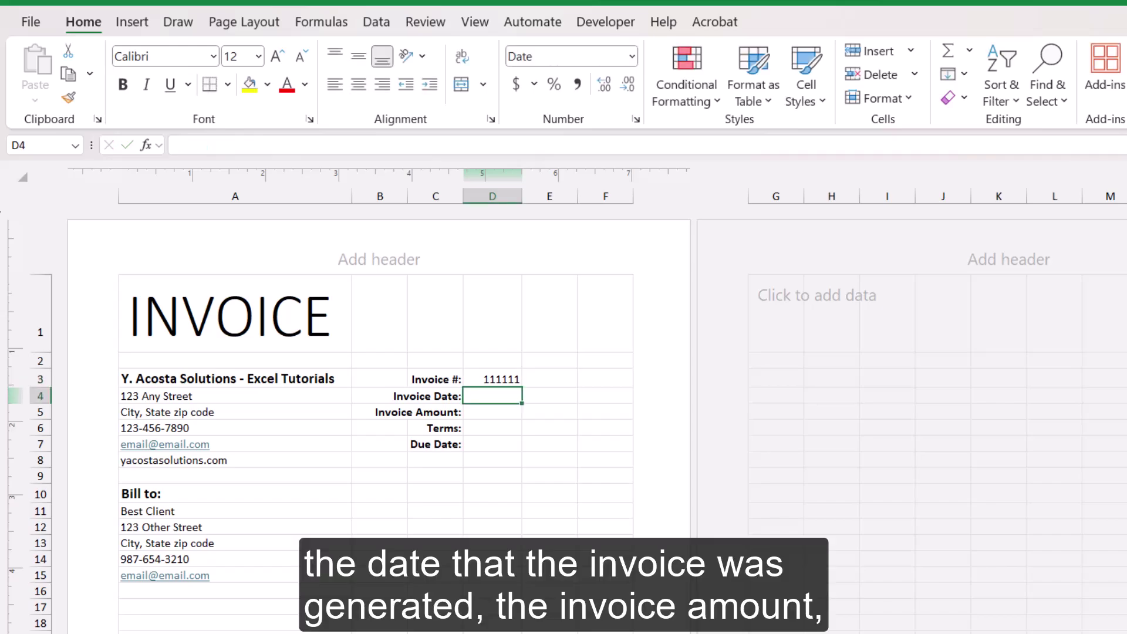
pyautogui.write('1-01-2024')
pyautogui.press('Return')
pyautogui.press('Return')
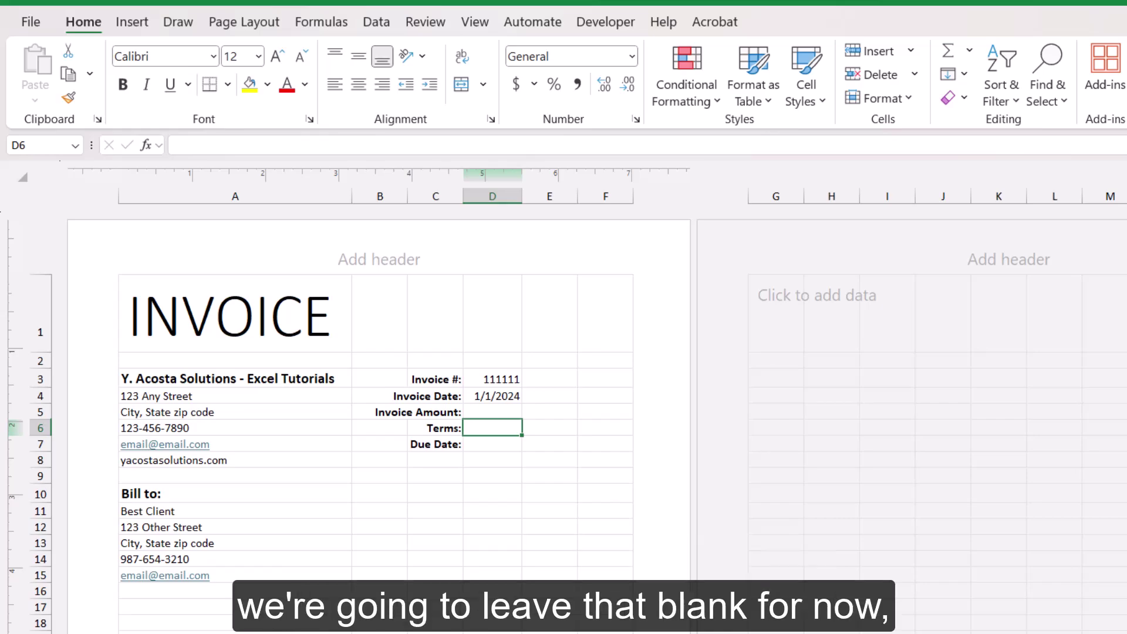
pyautogui.write('Net ')
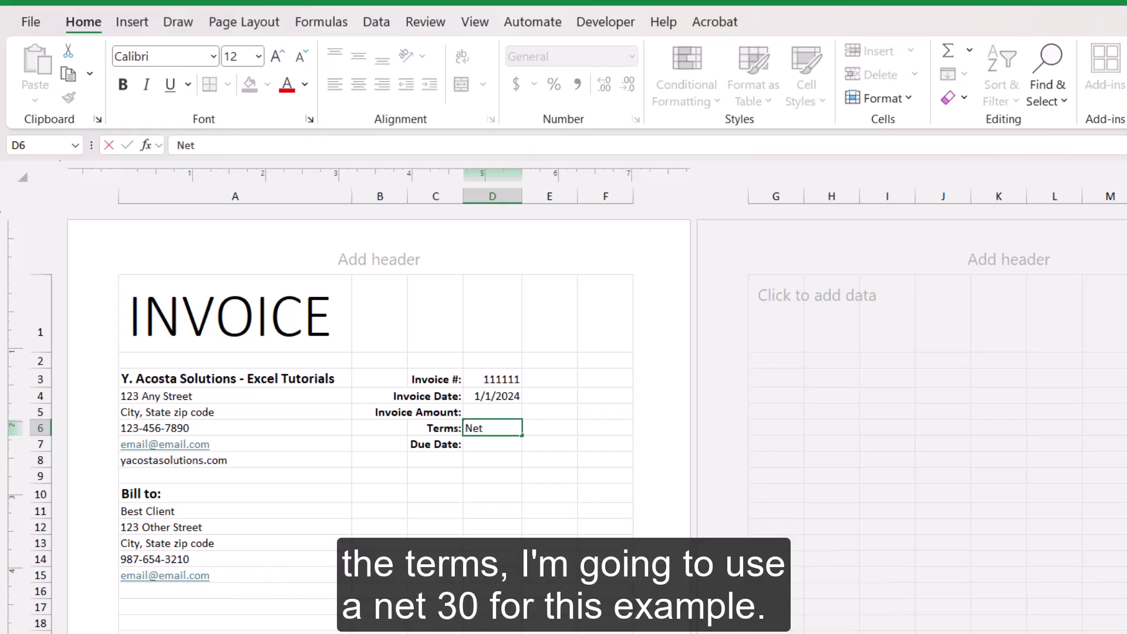
pyautogui.write('30')
pyautogui.press('Return')
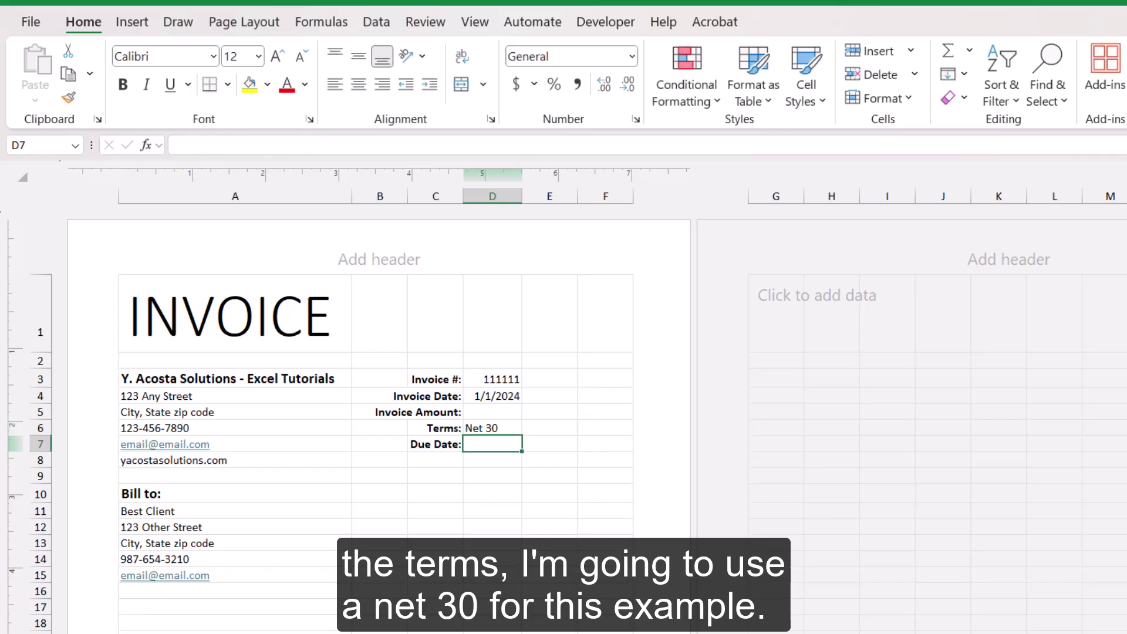
pyautogui.write('1')
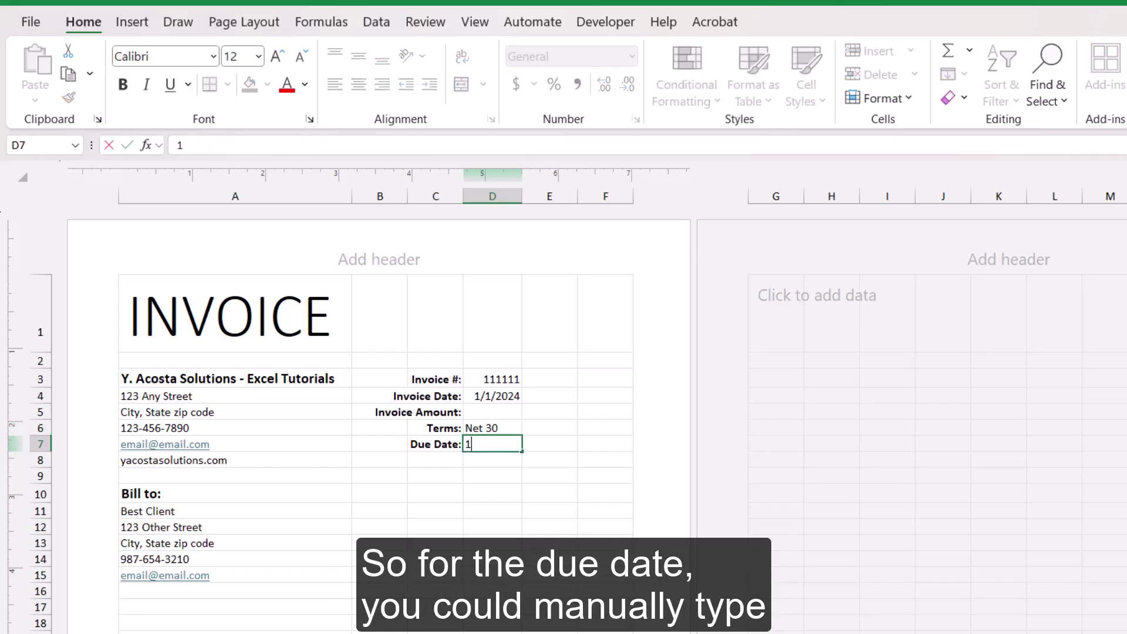
pyautogui.write('-31-2024')
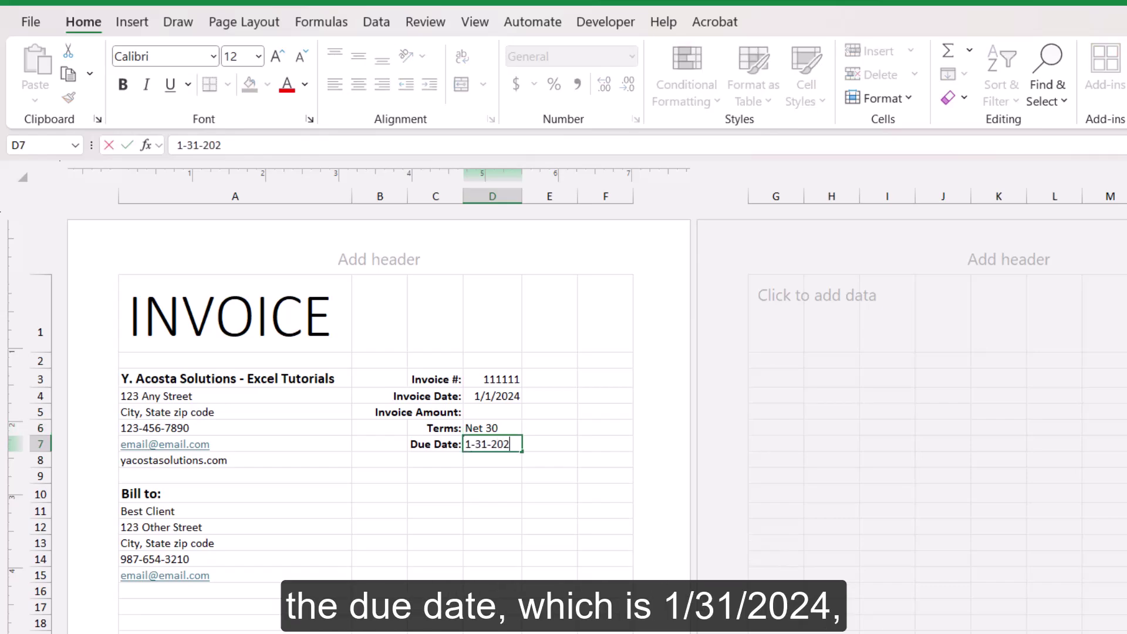
pyautogui.press('Return')
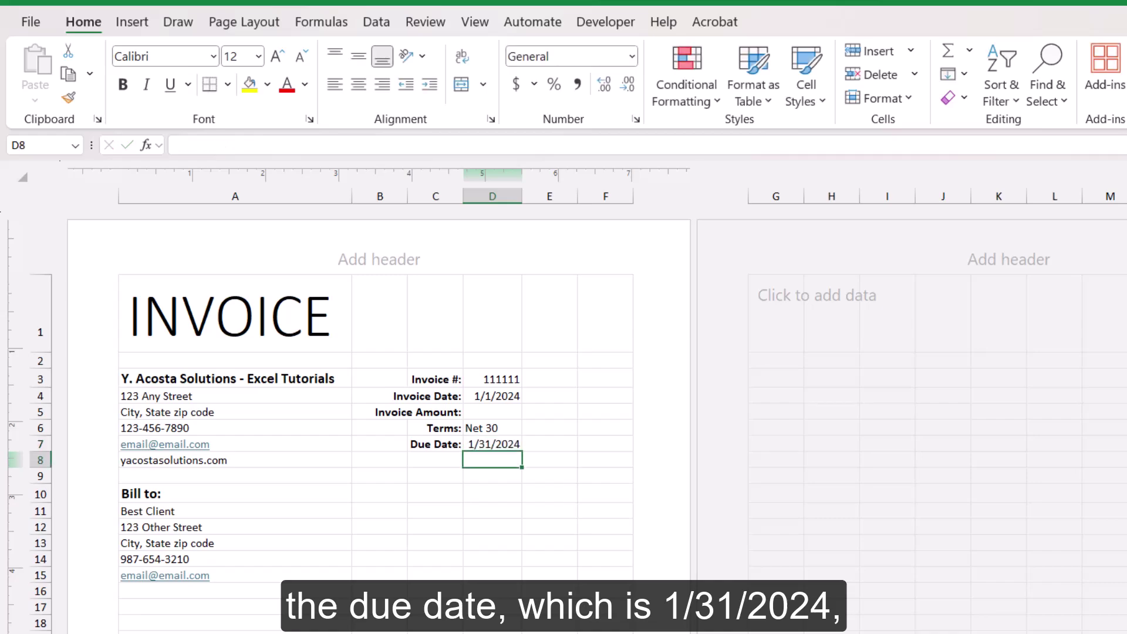
# Replace the typed due date in D7 with the formula =D4+30
pyautogui.click(492, 443)
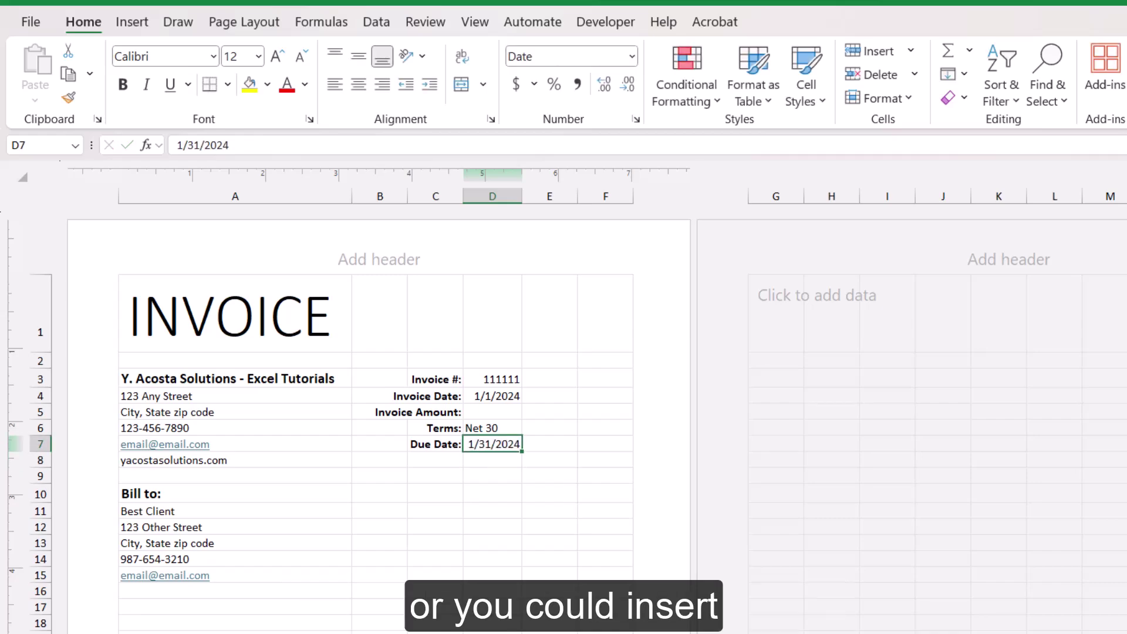
pyautogui.press('Delete')
pyautogui.write('=')
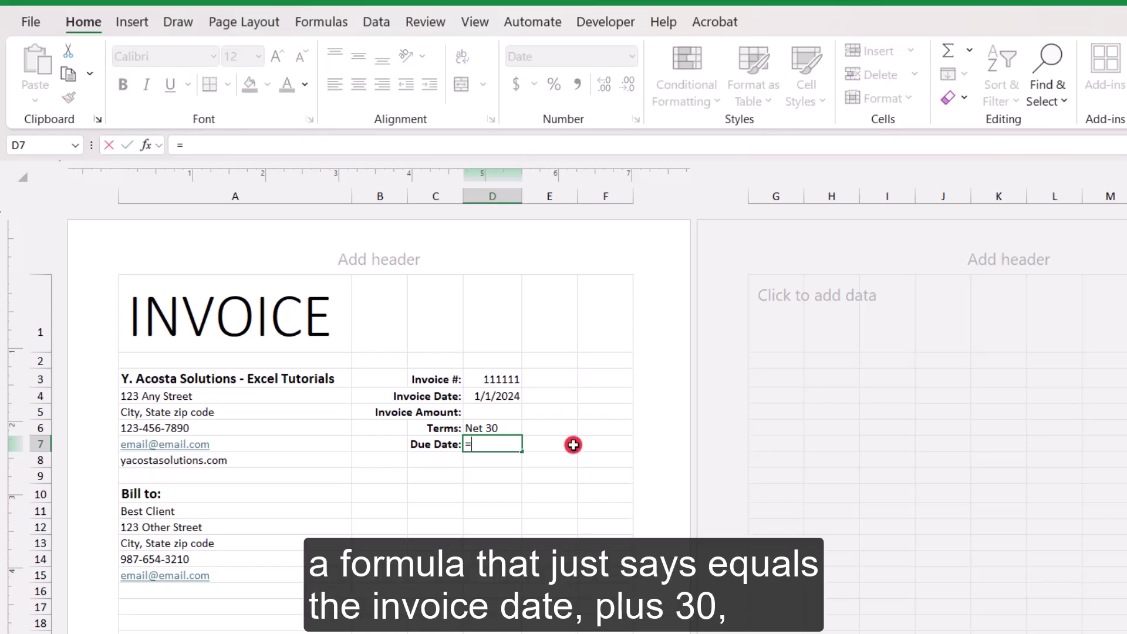
pyautogui.click(508, 397)
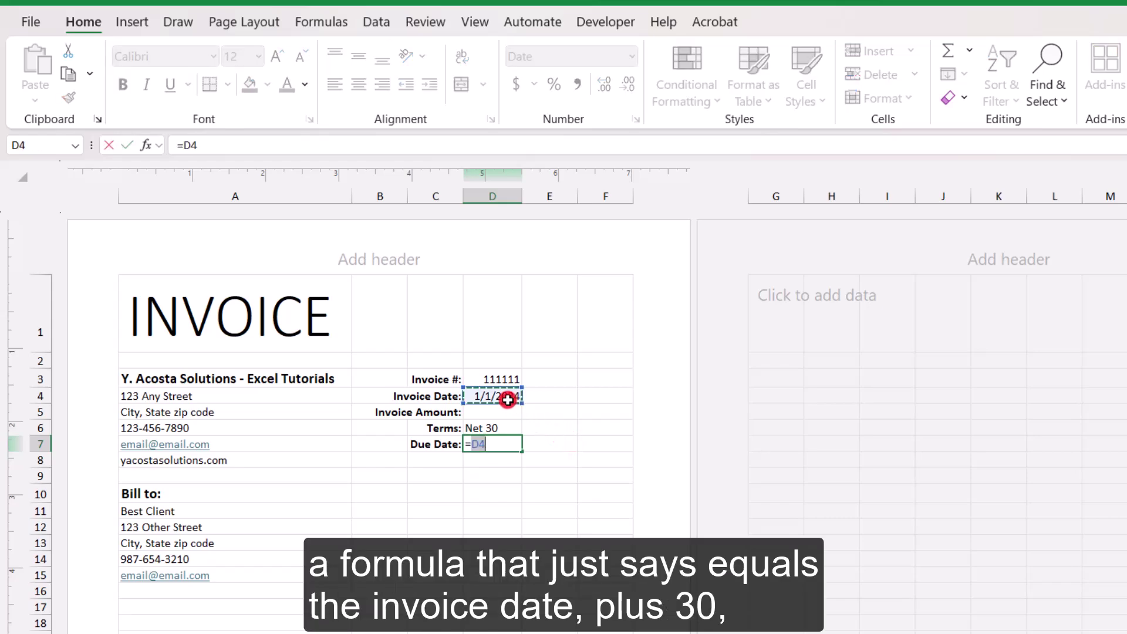
pyautogui.write('+')
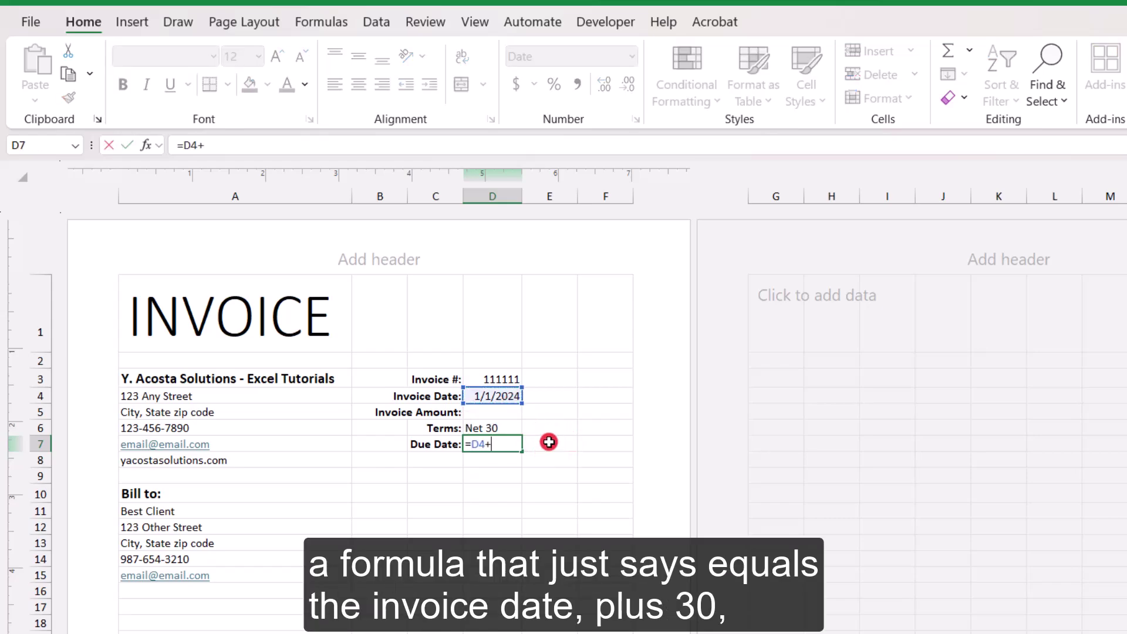
pyautogui.write('30')
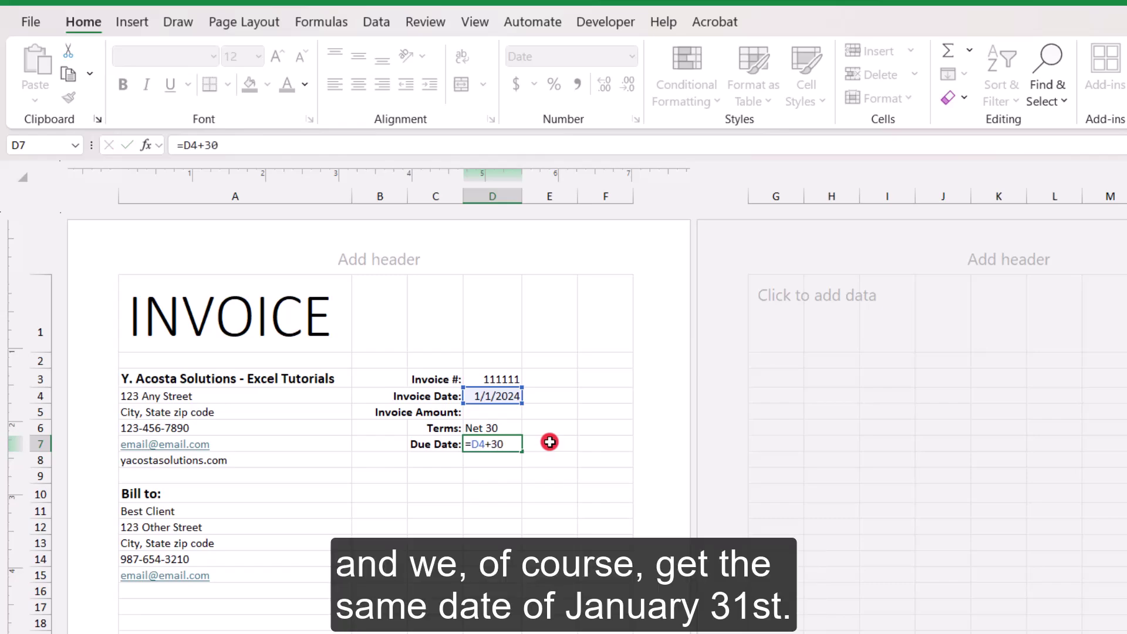
pyautogui.press('Return')
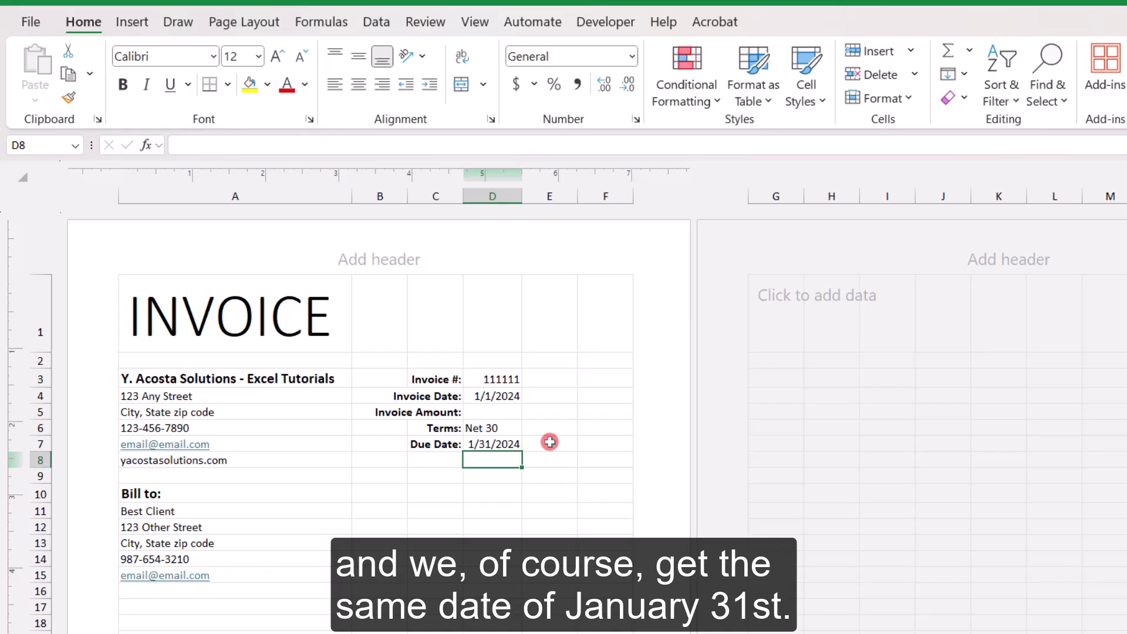
# Add a 14-point 'Remit to:' heading in C10
pyautogui.click(435, 493)
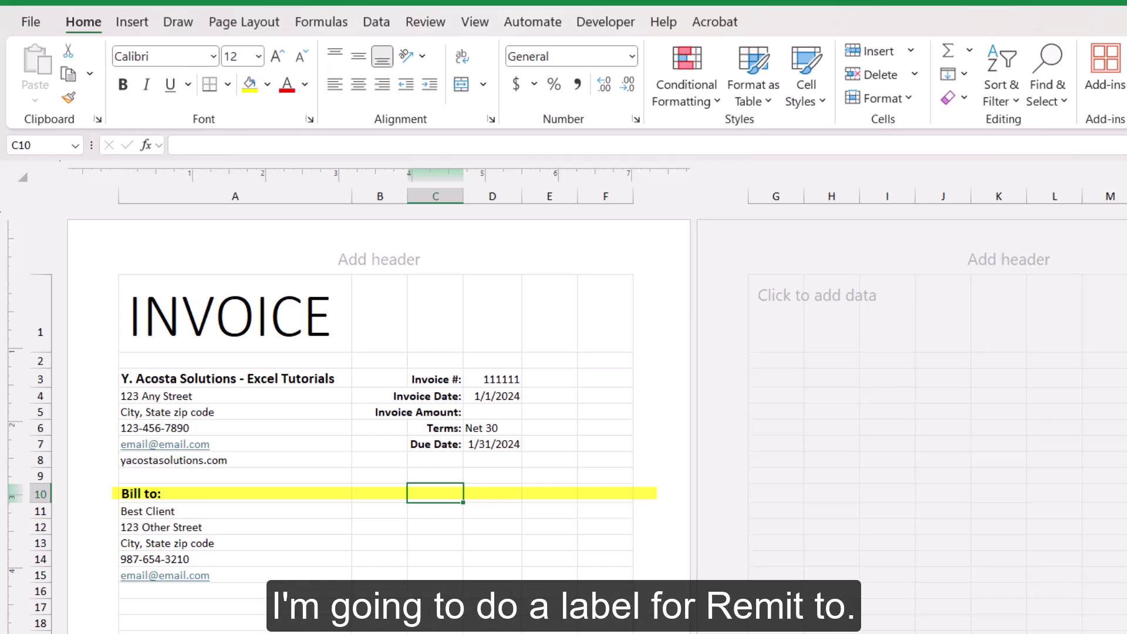
pyautogui.write('Remit to:')
pyautogui.press('Return')
pyautogui.press('Up')
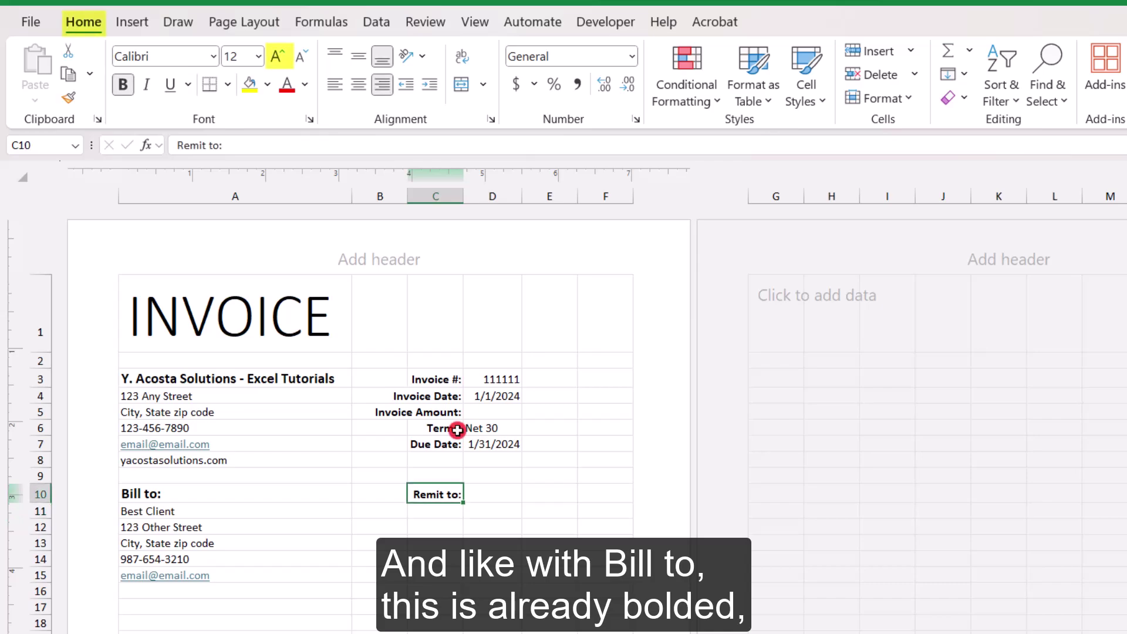
pyautogui.click(278, 63)
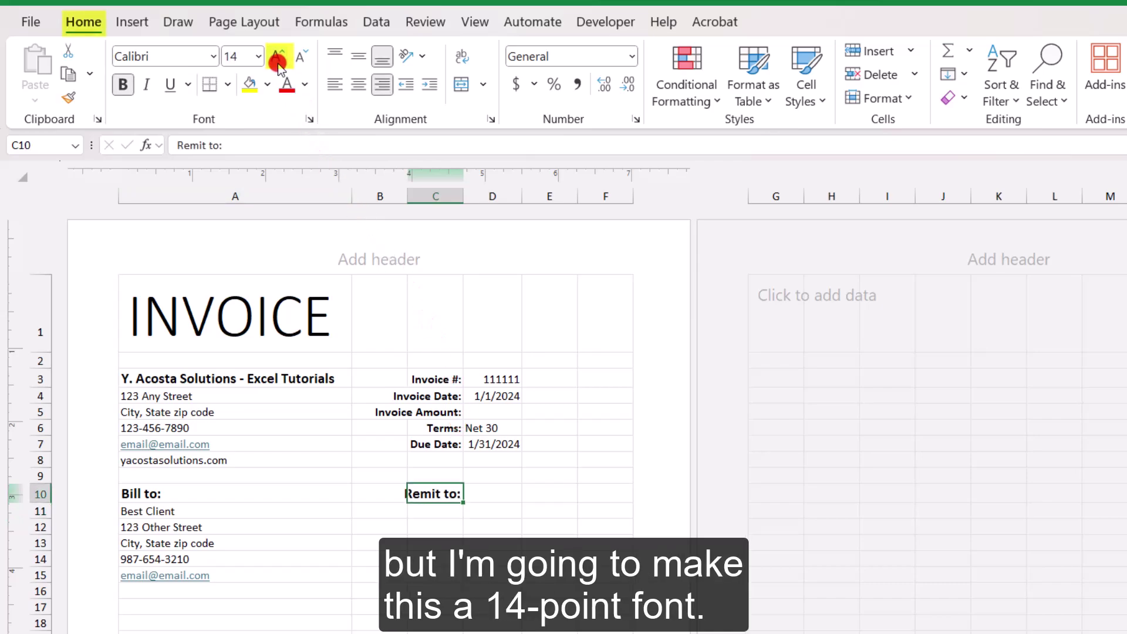
# Enter the company name, street and city/state/zip lines in C11–C13
pyautogui.press('Down')
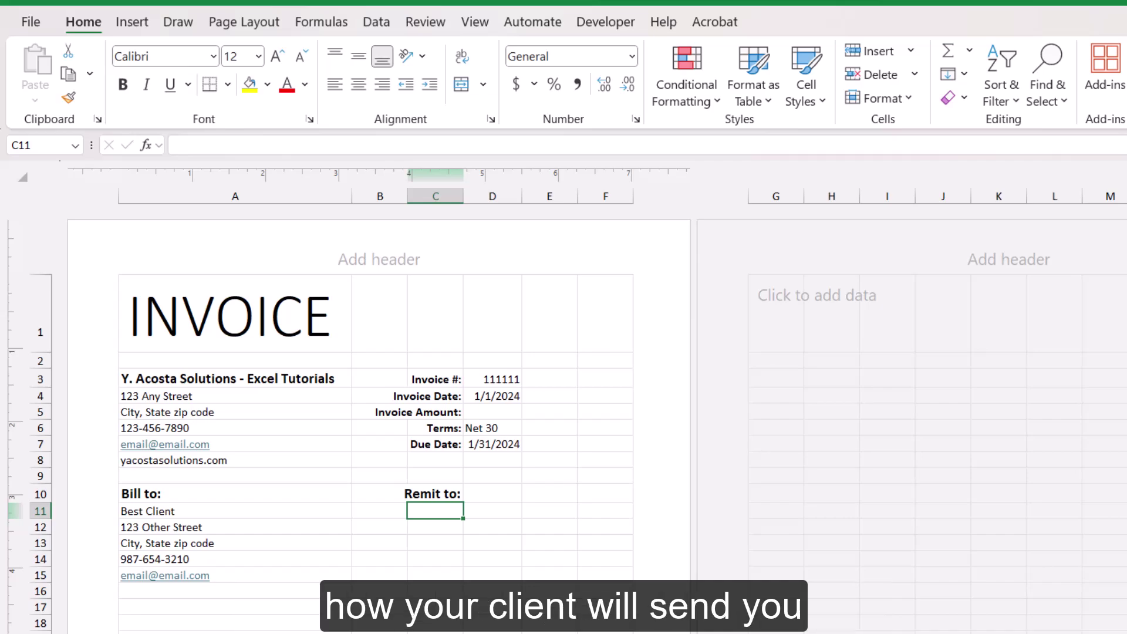
pyautogui.write('Y')
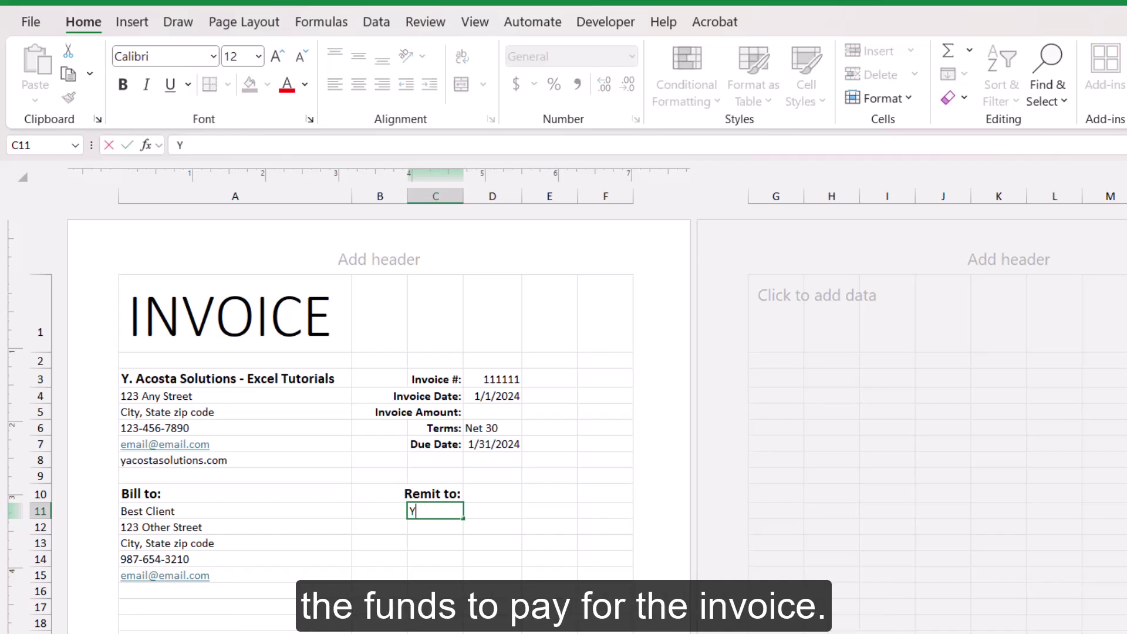
pyautogui.write('. Acosta Solutions -')
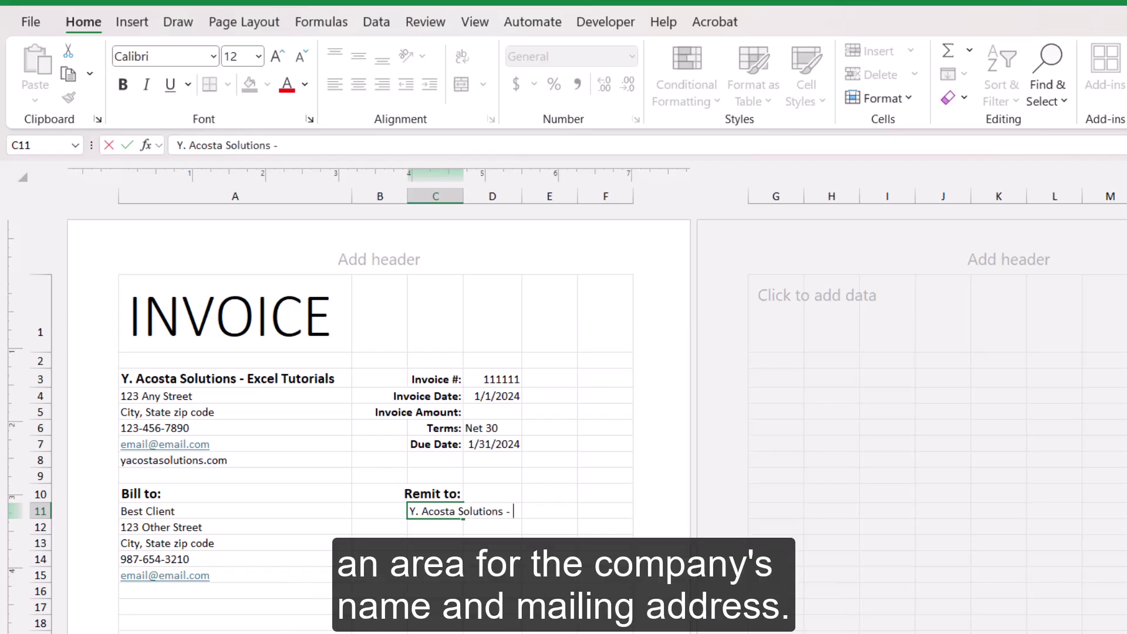
pyautogui.write(' Excel Tutoria')
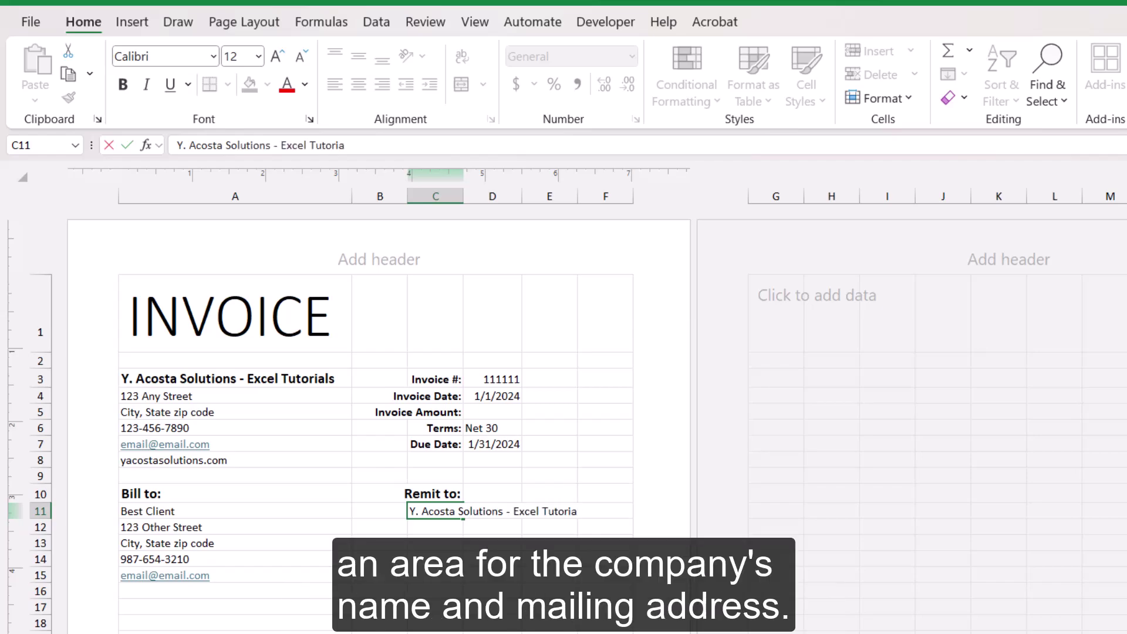
pyautogui.write('ls')
pyautogui.press('Return')
pyautogui.write('123')
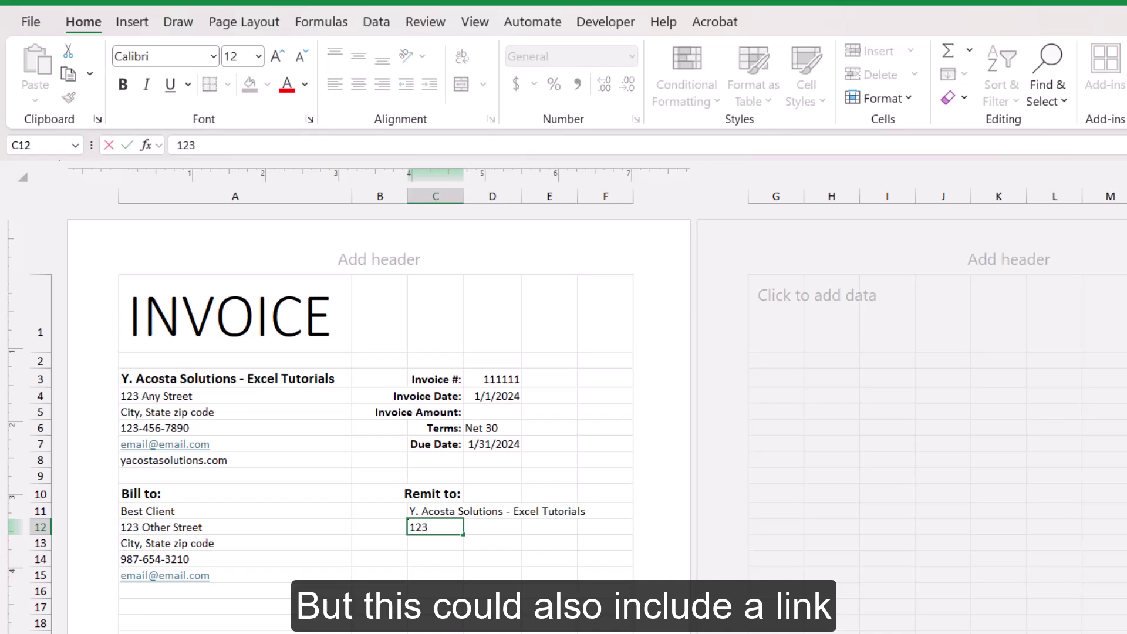
pyautogui.write(' Any Stre')
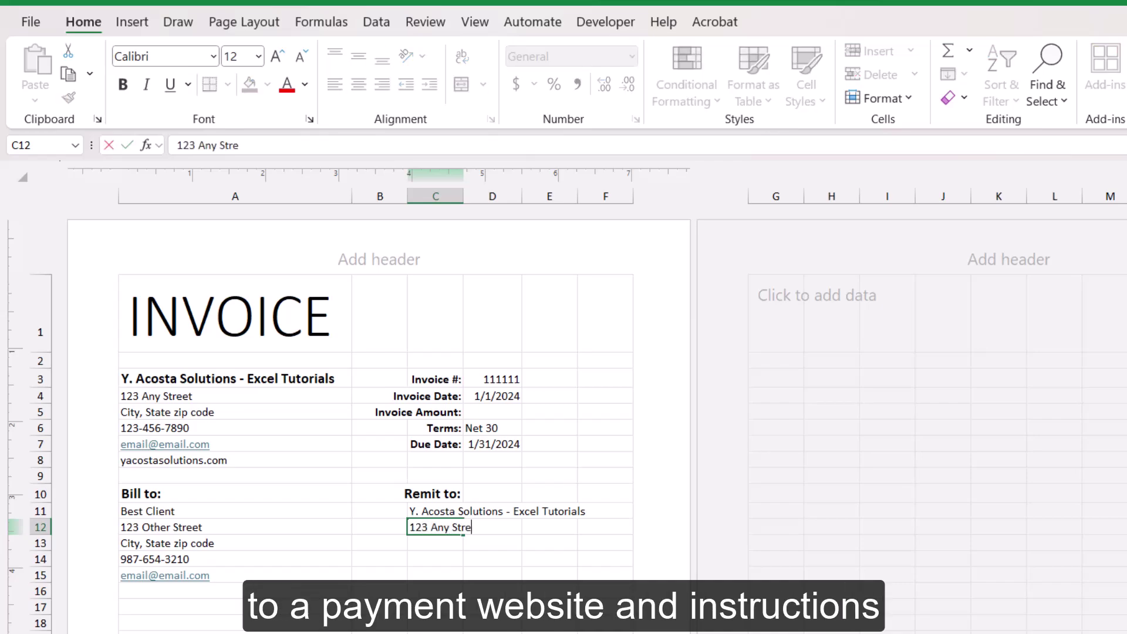
pyautogui.write('et')
pyautogui.press('Return')
pyautogui.write('City,')
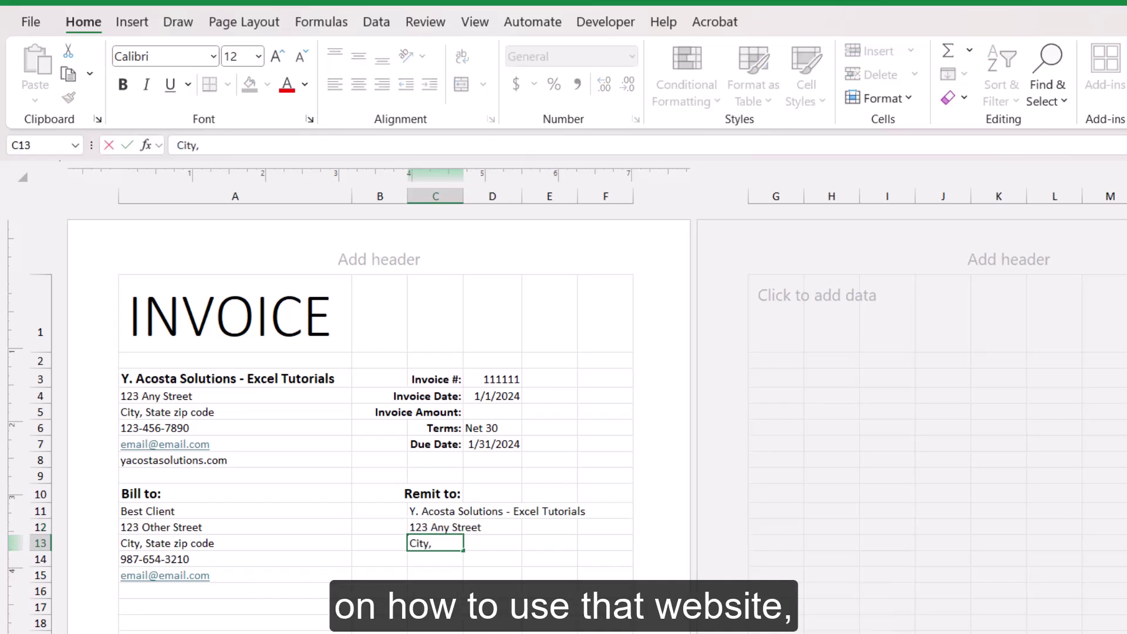
pyautogui.write(' State z')
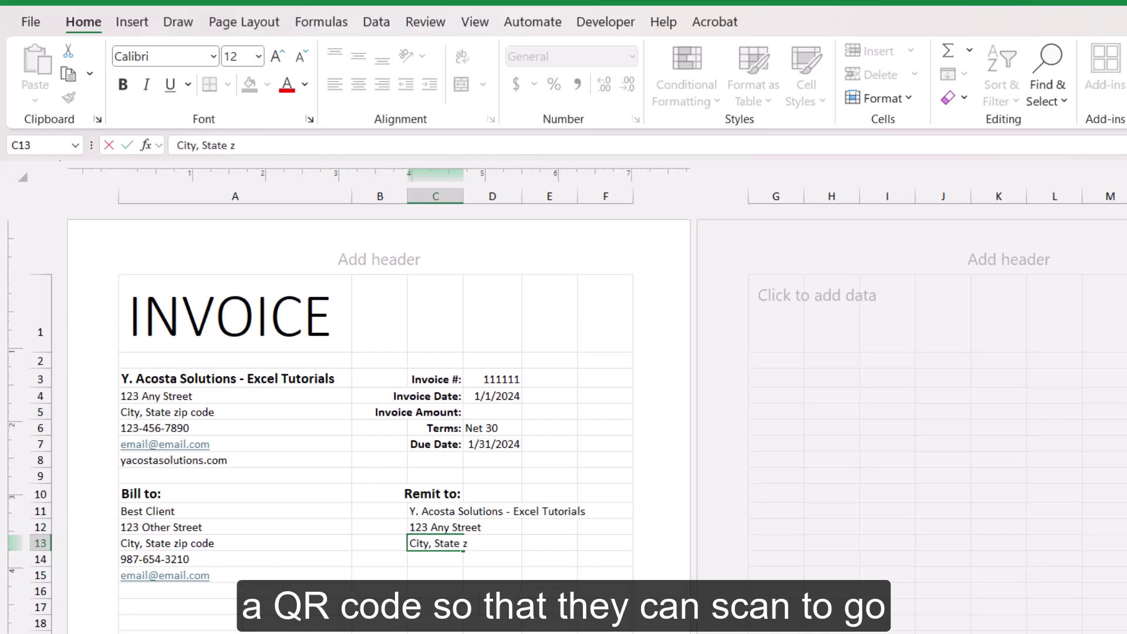
pyautogui.write('ip code')
pyautogui.press('Return')
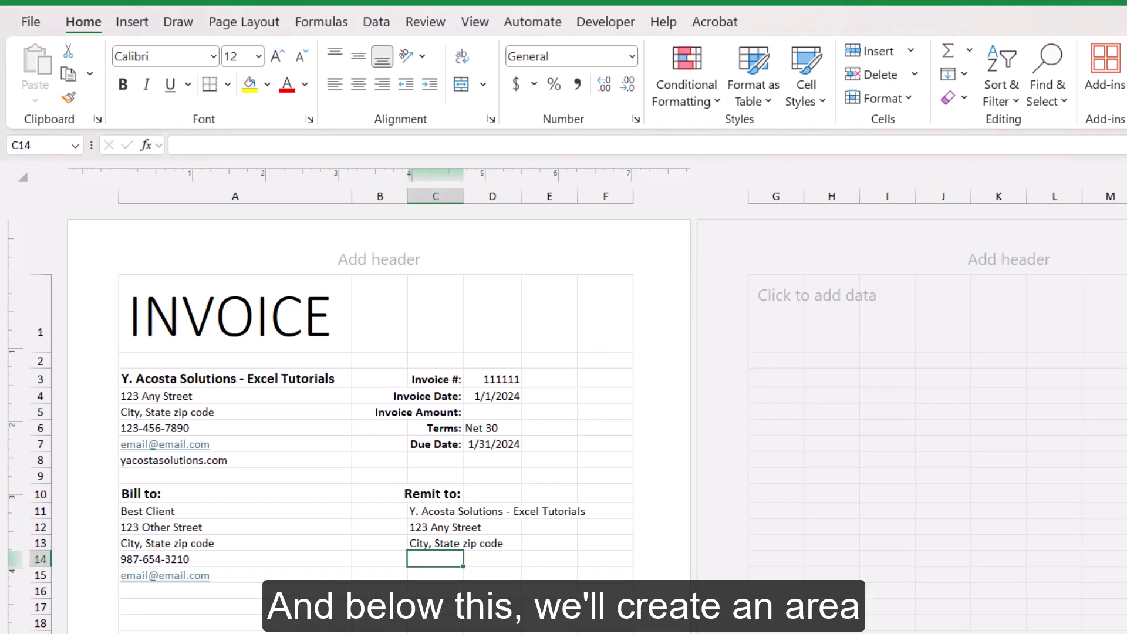
# Select the range A17:D29 for the line-items table
pyautogui.click(149, 609)
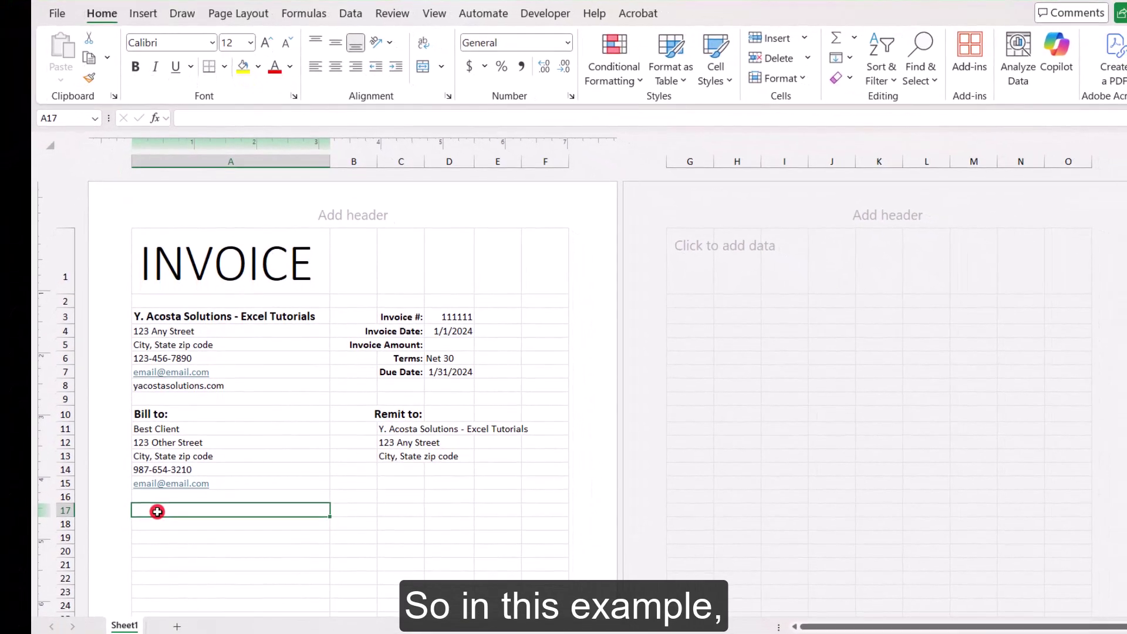
pyautogui.moveTo(158, 511); pyautogui.dragTo(452, 517)
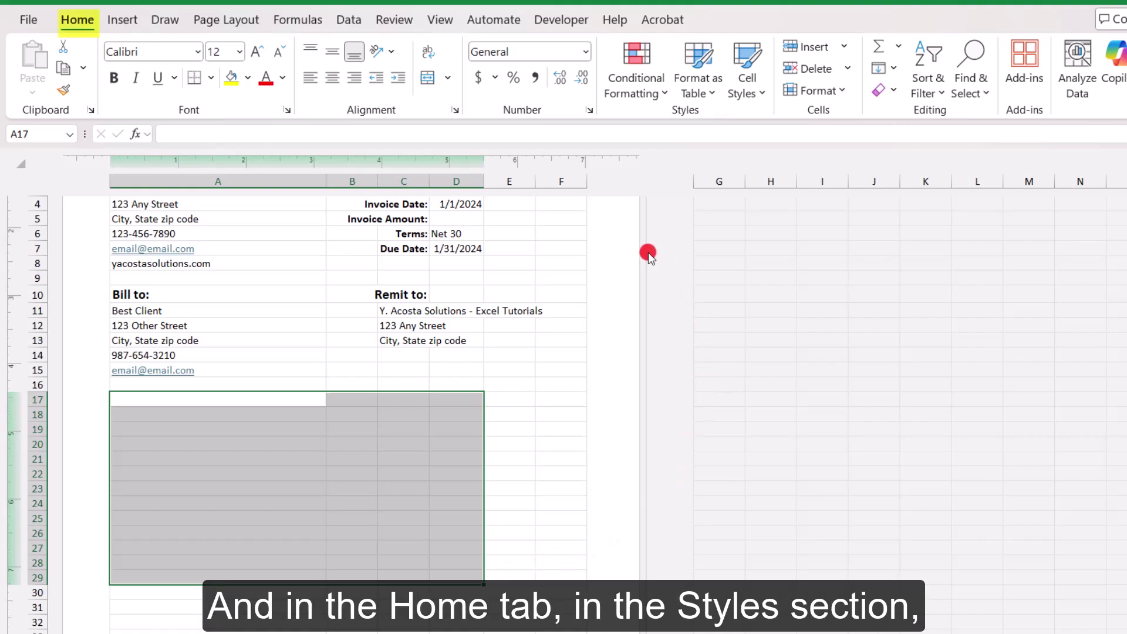
# Open the Format as Table style gallery for the A17:D29 range
pyautogui.click(704, 96)
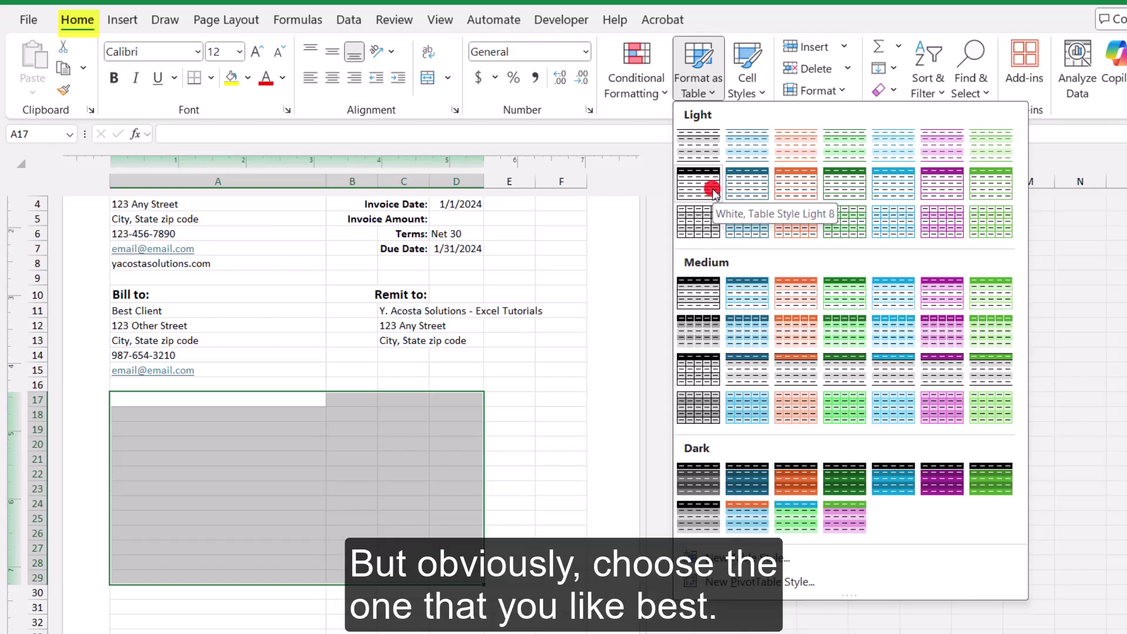
# Apply White, Table Style Light 8 to A17:D29 with the first row as headers
pyautogui.click(712, 190)
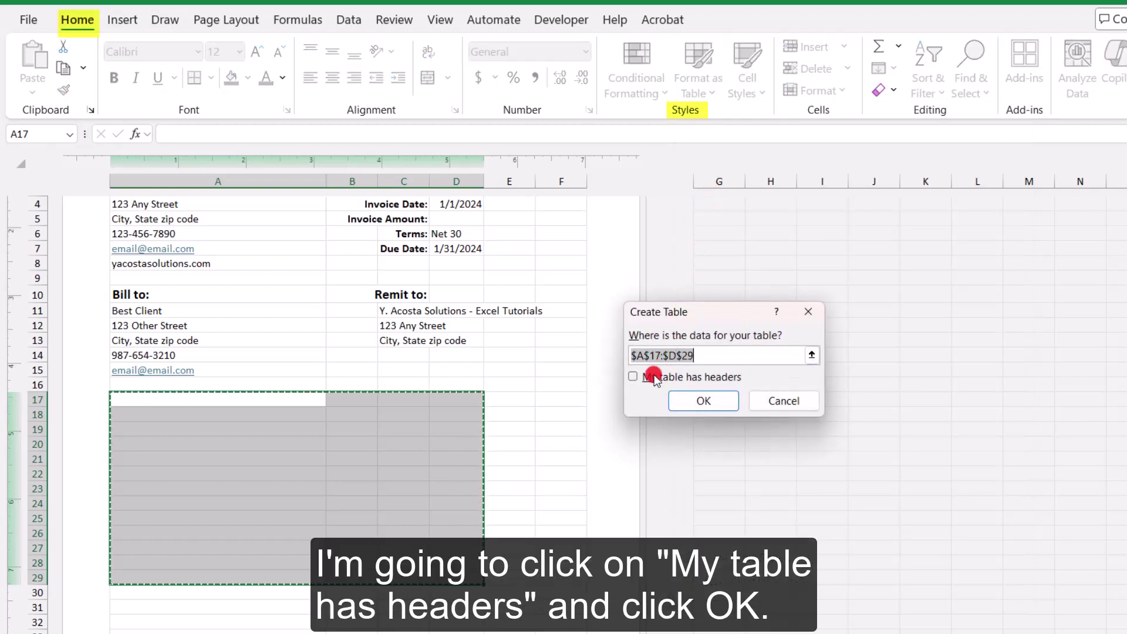
pyautogui.click(636, 379)
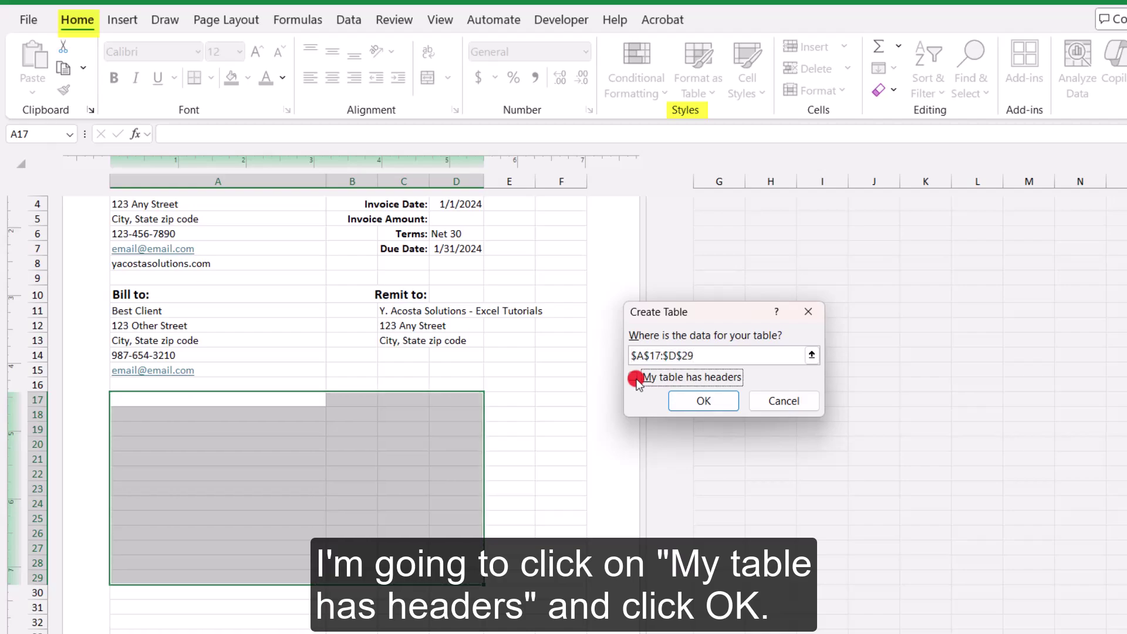
pyautogui.click(704, 401)
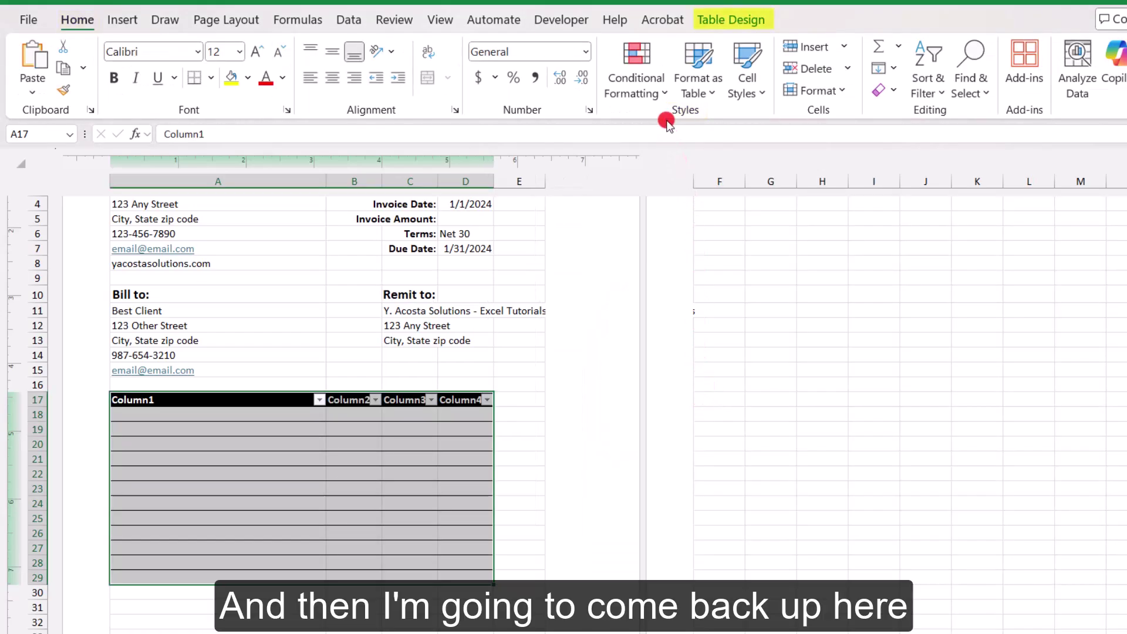
# Turn off the header filter buttons, then move the selection in and out of the table
pyautogui.click(730, 20)
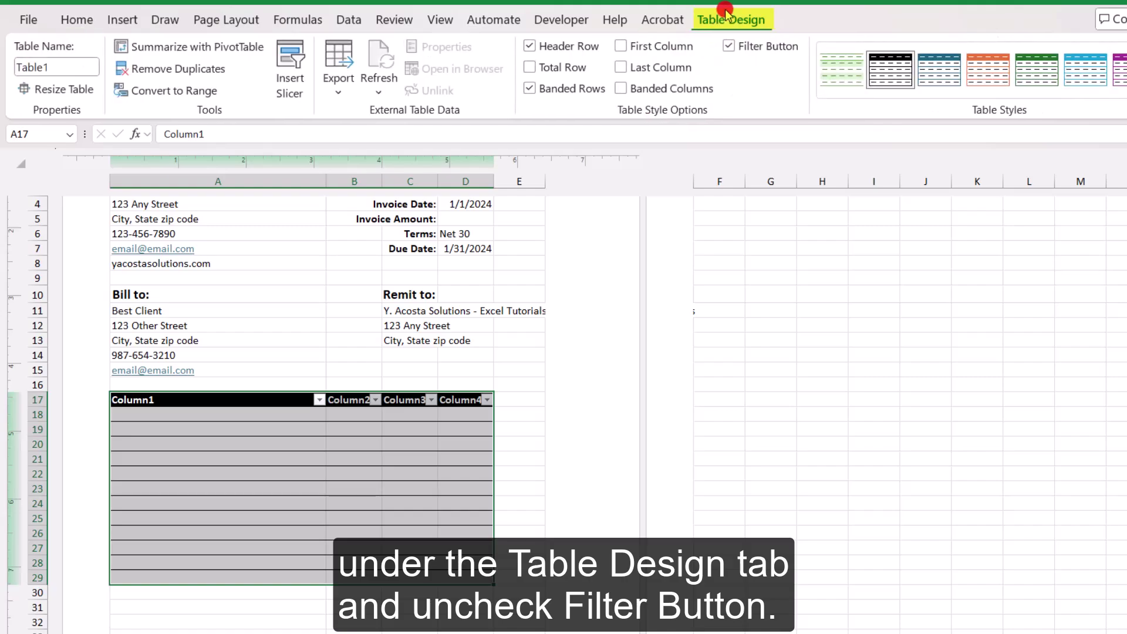
pyautogui.click(732, 49)
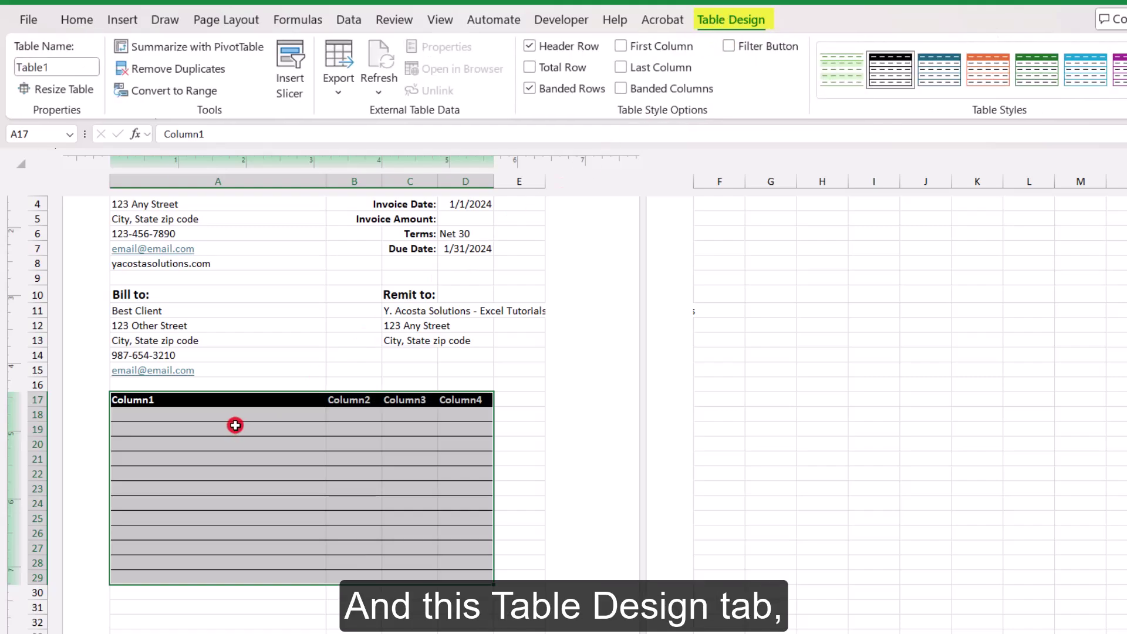
pyautogui.click(217, 424)
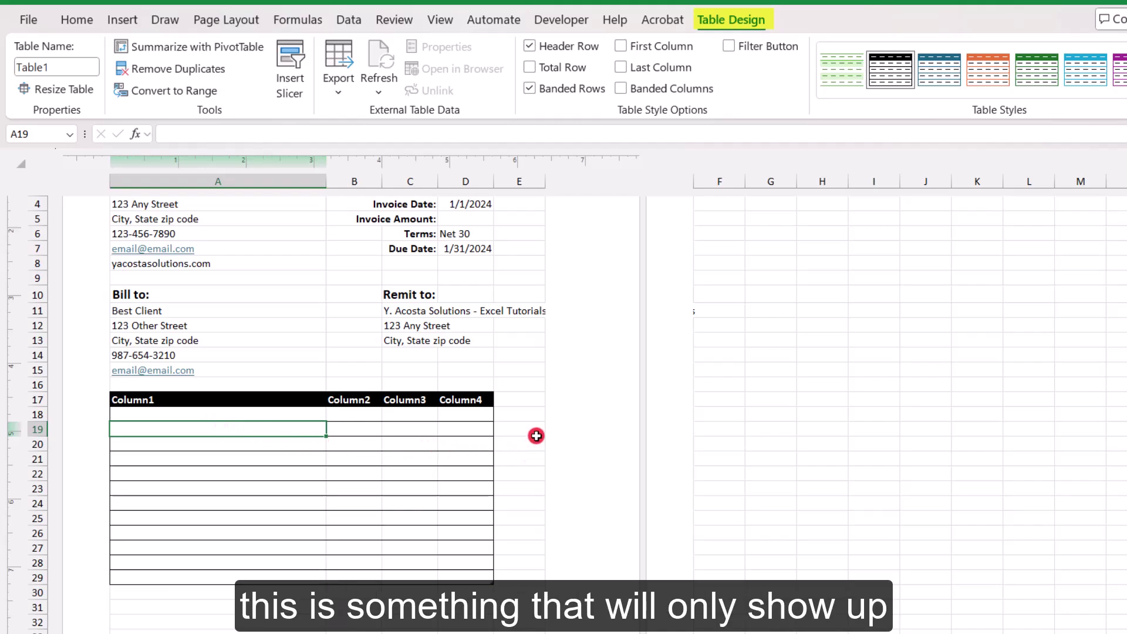
pyautogui.click(520, 373)
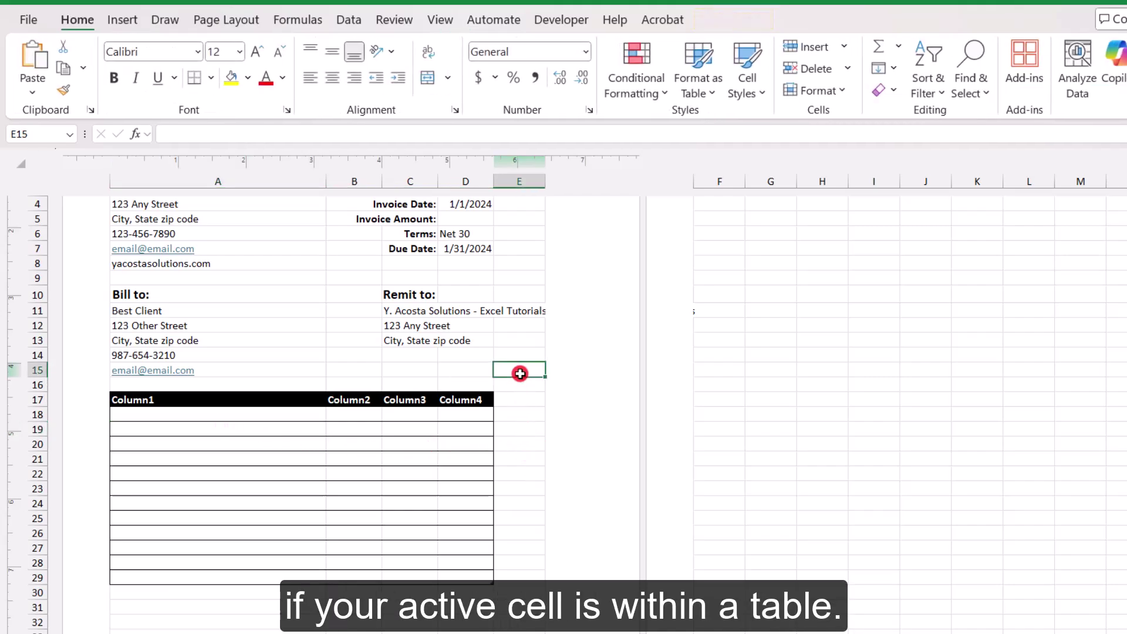
pyautogui.click(216, 424)
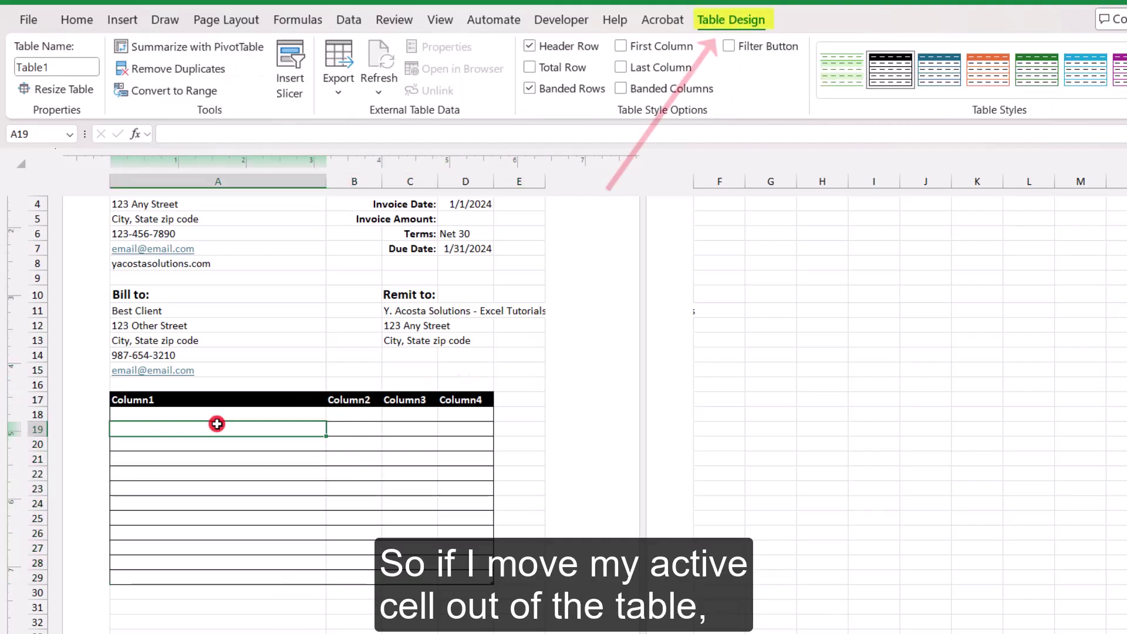
pyautogui.click(520, 373)
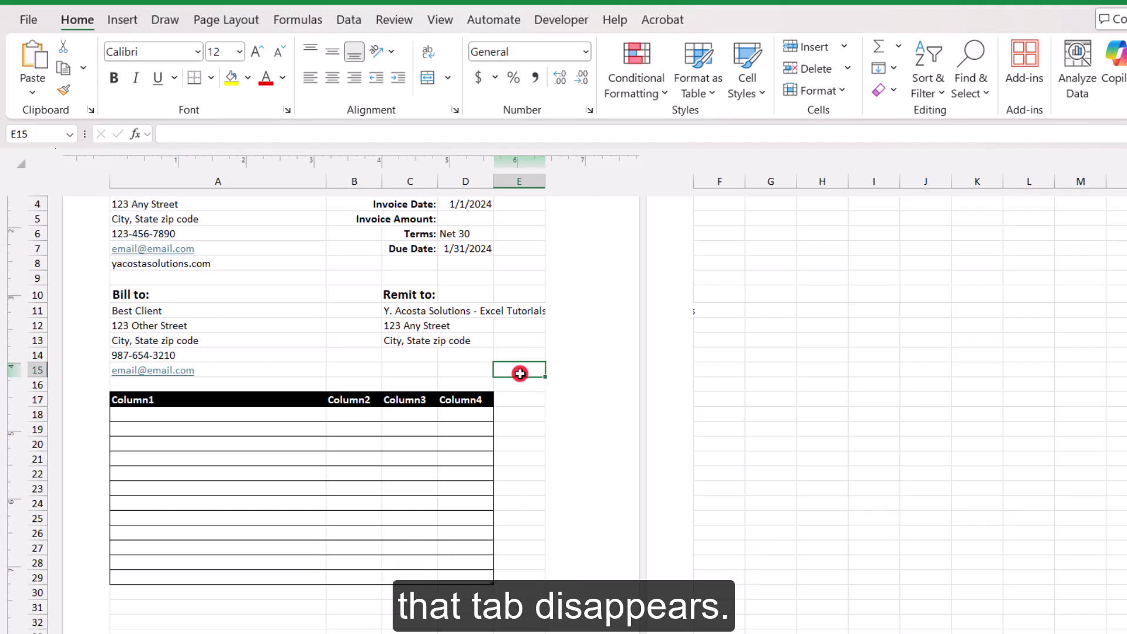
pyautogui.click(178, 418)
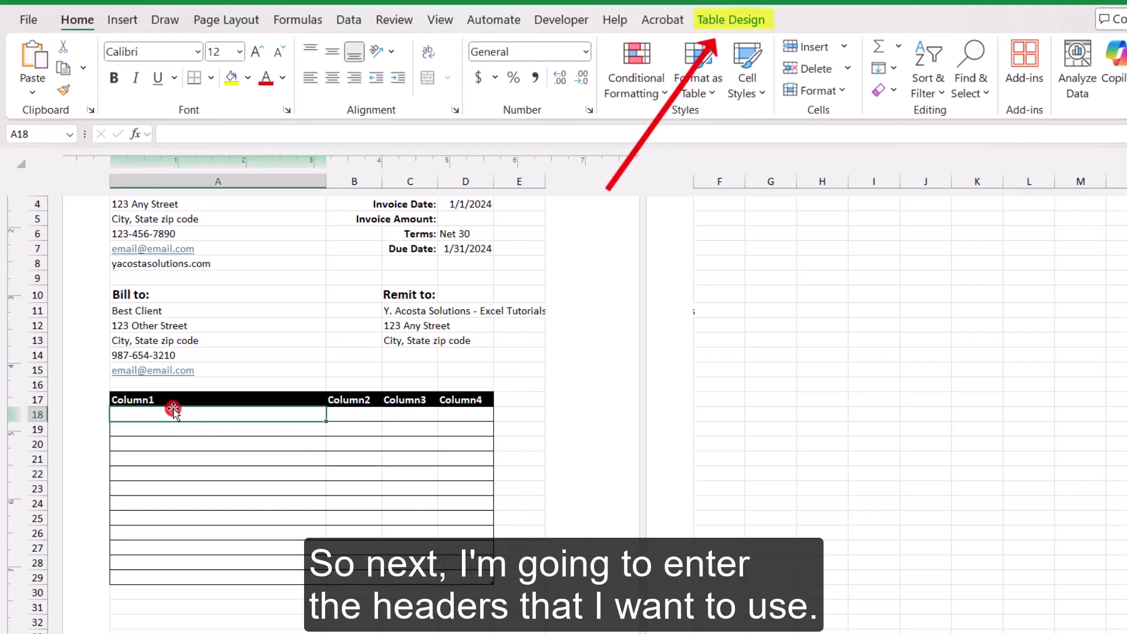
# Rename the headers to Description, Unit Price, Quantity and Total
pyautogui.click(175, 402)
pyautogui.write('Description')
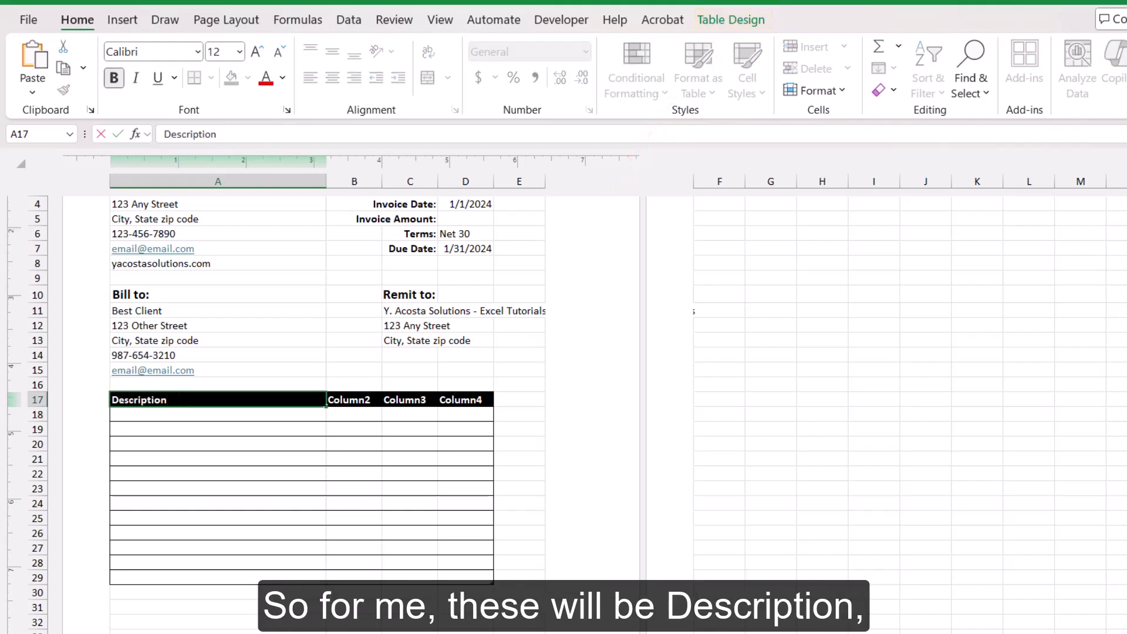
pyautogui.press('Tab')
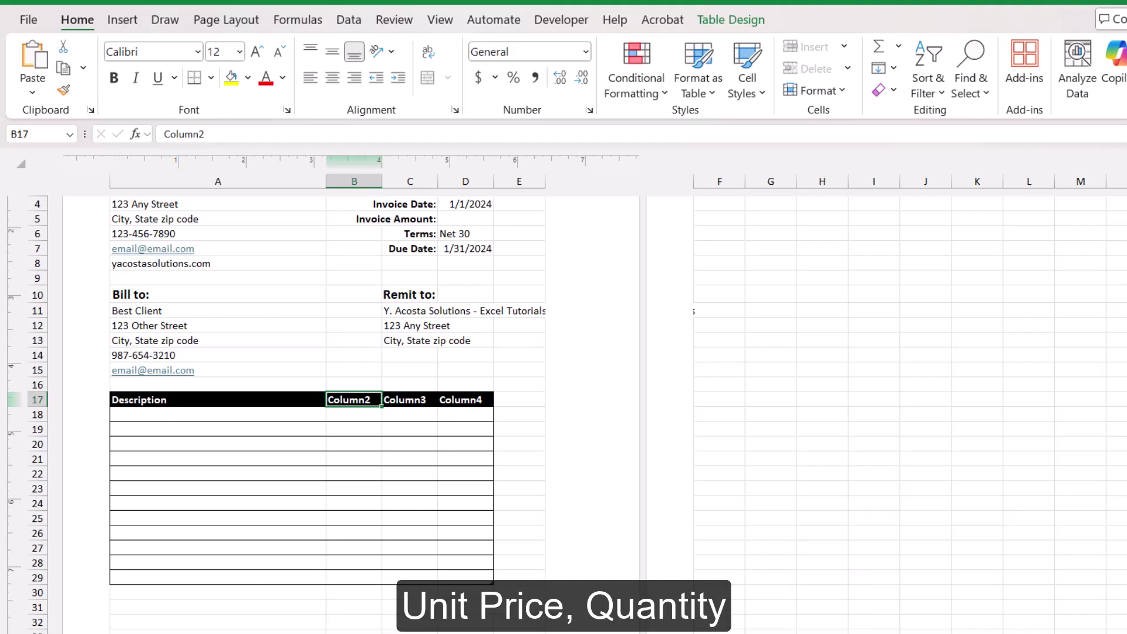
pyautogui.write('Unit Price')
pyautogui.press('Tab')
pyautogui.write('Quantity')
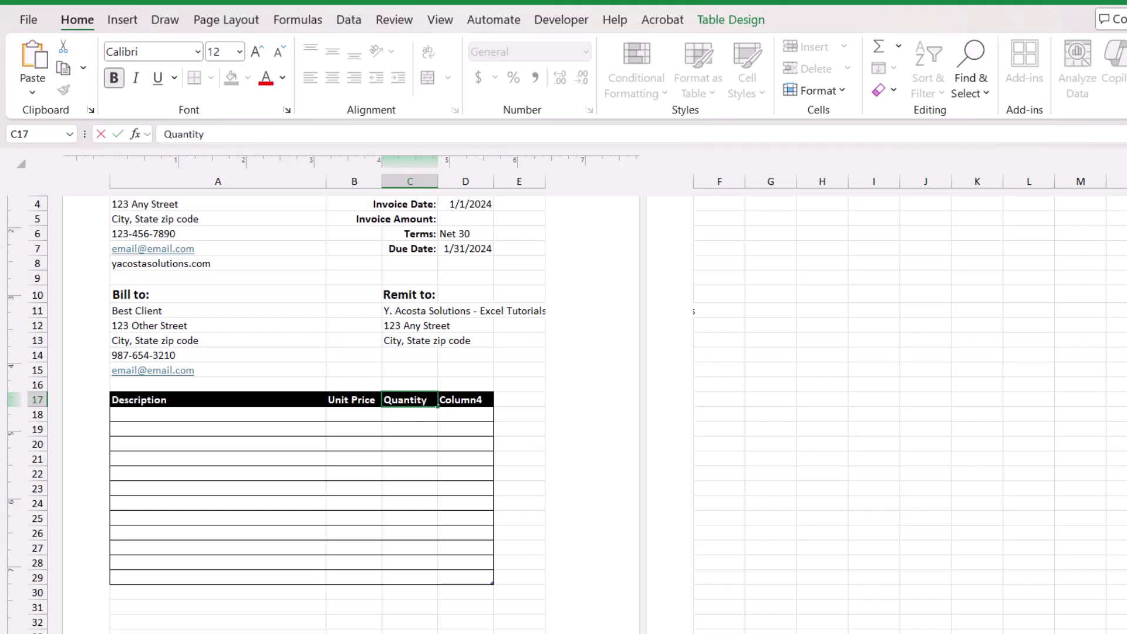
pyautogui.press('Tab')
pyautogui.write('Total')
pyautogui.press('Return')
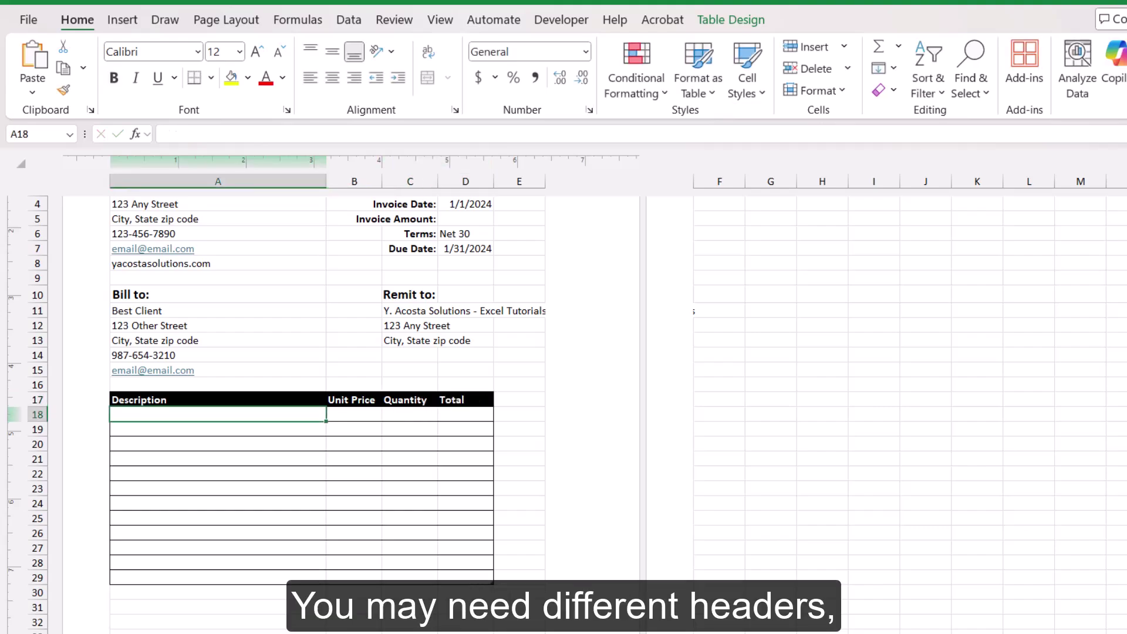
# Centre the Unit Price, Quantity and Total headers in B17:D17
pyautogui.press('Right')
pyautogui.press('Right')
pyautogui.press('Right')
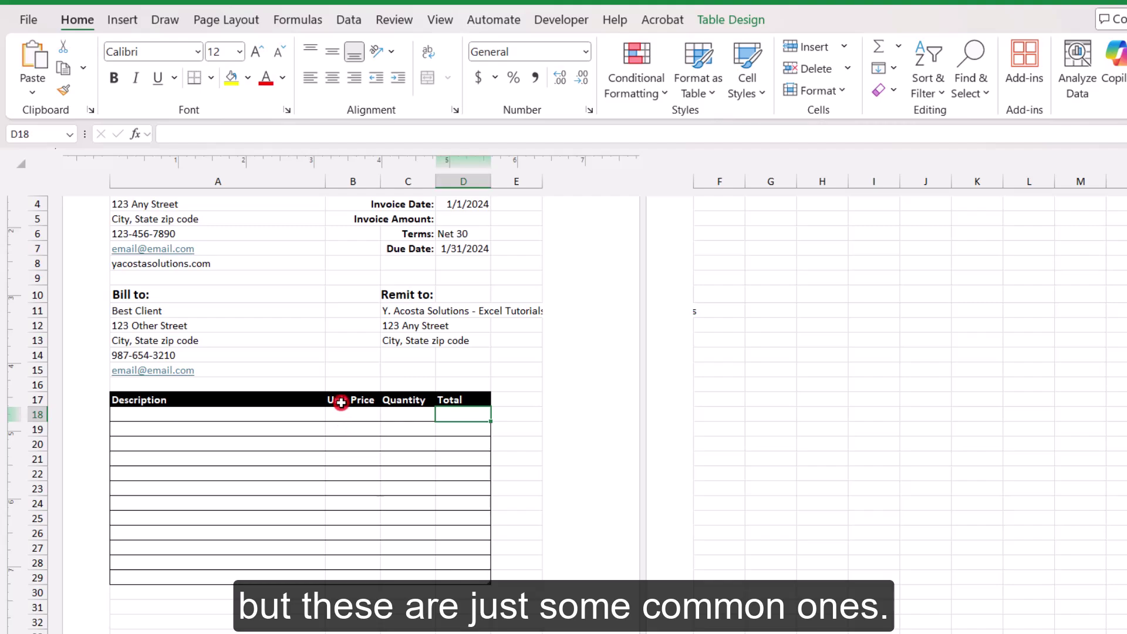
pyautogui.moveTo(341, 402); pyautogui.dragTo(439, 402)
pyautogui.click(333, 79)
pyautogui.click(278, 415)
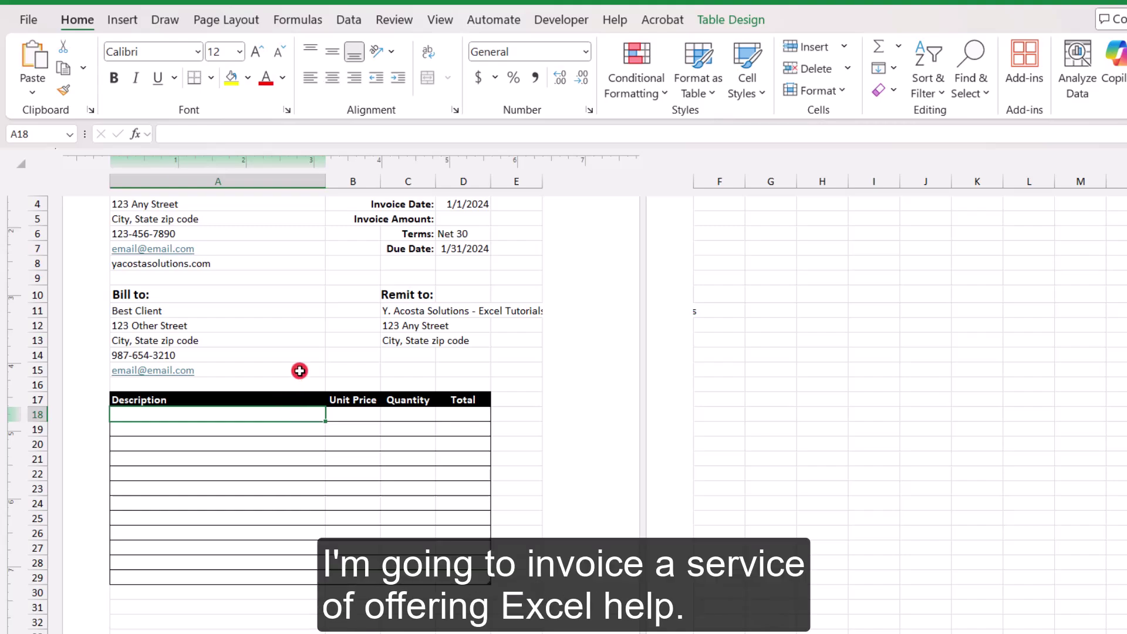
# Enter the first line item: Excel help, price 70, quantity 2
pyautogui.write('Excel ')
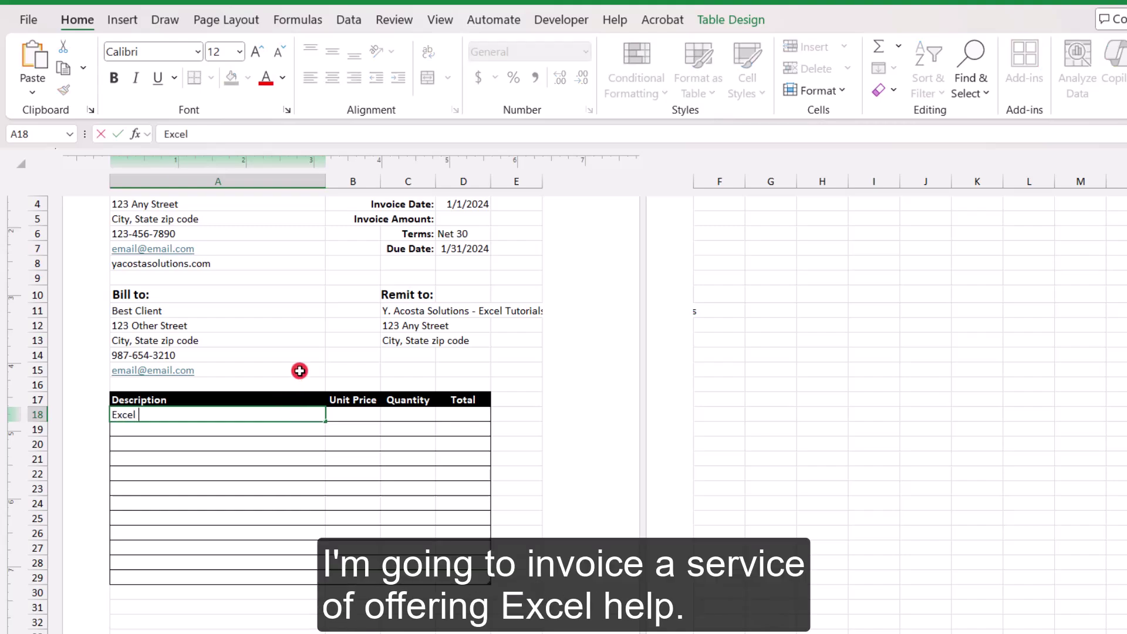
pyautogui.write('help')
pyautogui.press('Tab')
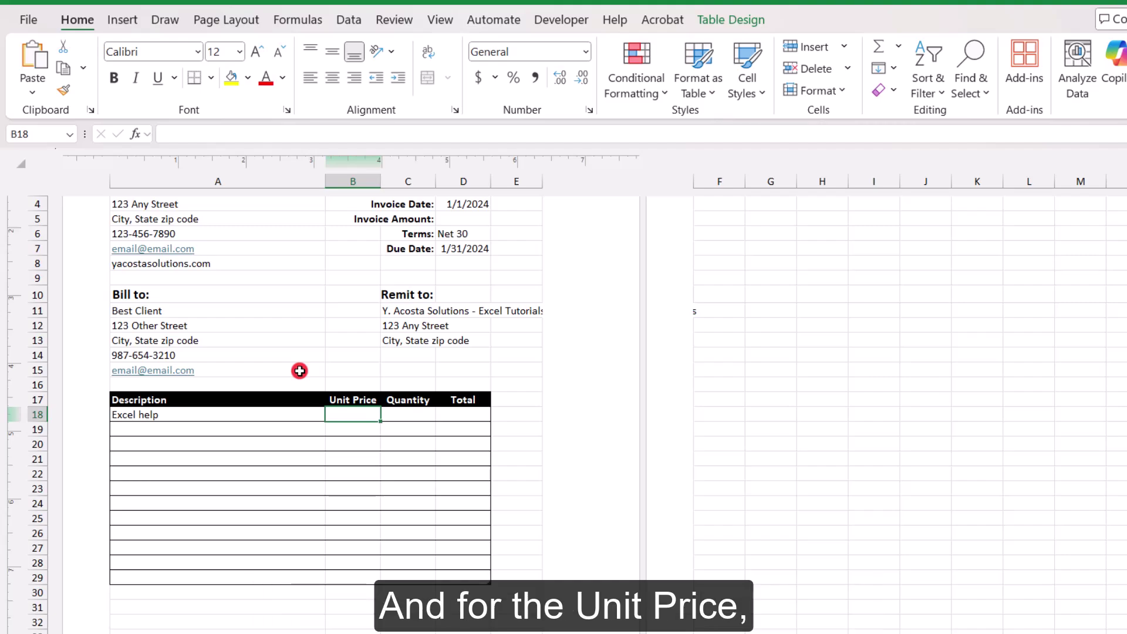
pyautogui.write('70')
pyautogui.press('Tab')
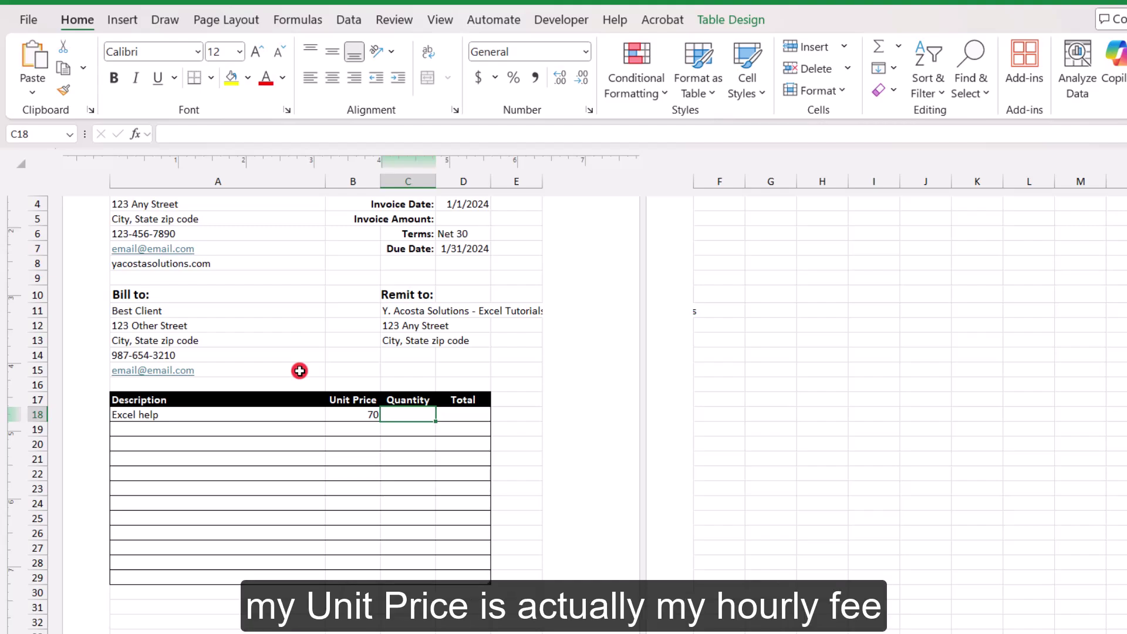
pyautogui.write('2')
pyautogui.press('Tab')
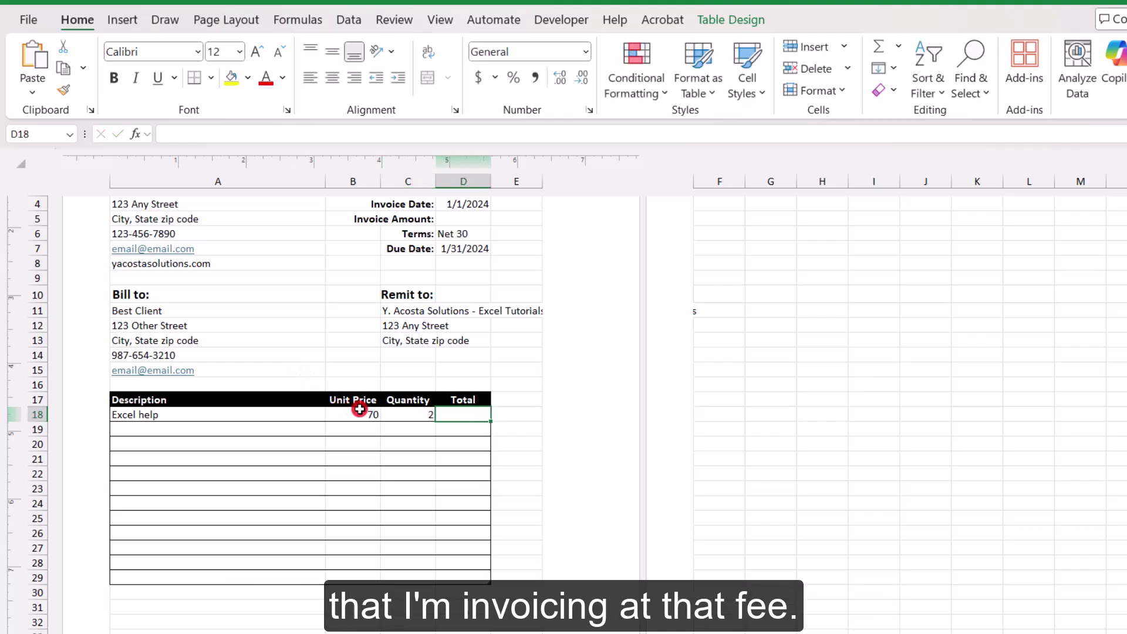
# Apply Accounting format to the price and total cells and centre quantities C18:C29
pyautogui.moveTo(355, 412); pyautogui.dragTo(345, 576)
pyautogui.keyDown('ctrl'); pyautogui.moveTo(475, 414); pyautogui.dragTo(476, 578); pyautogui.keyUp('ctrl')
pyautogui.click(478, 78)
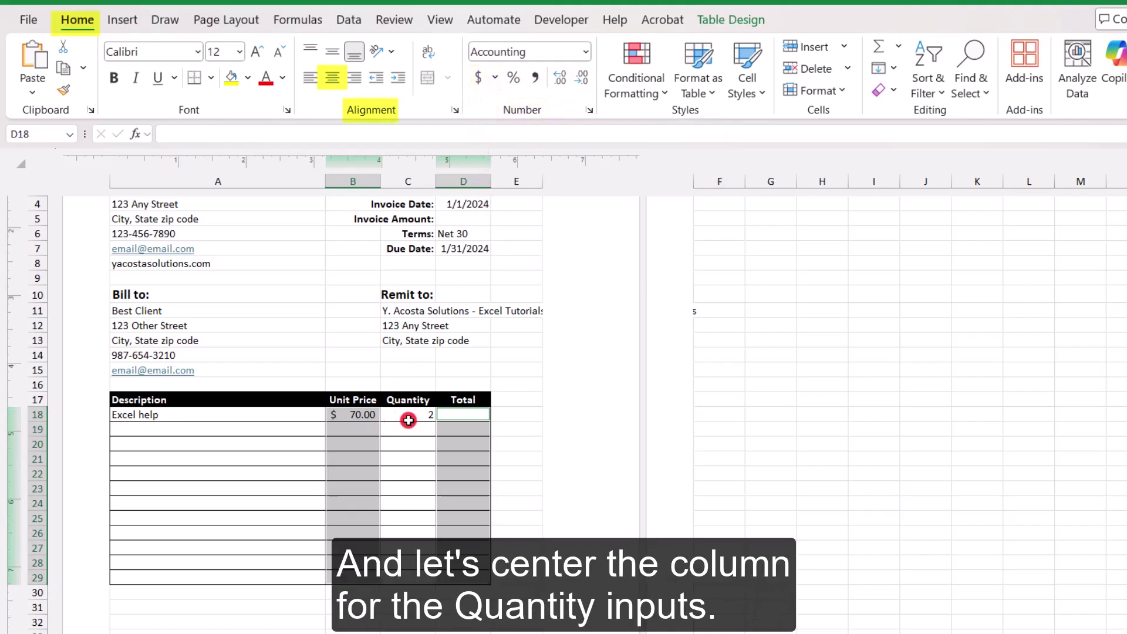
pyautogui.moveTo(411, 415); pyautogui.dragTo(411, 579)
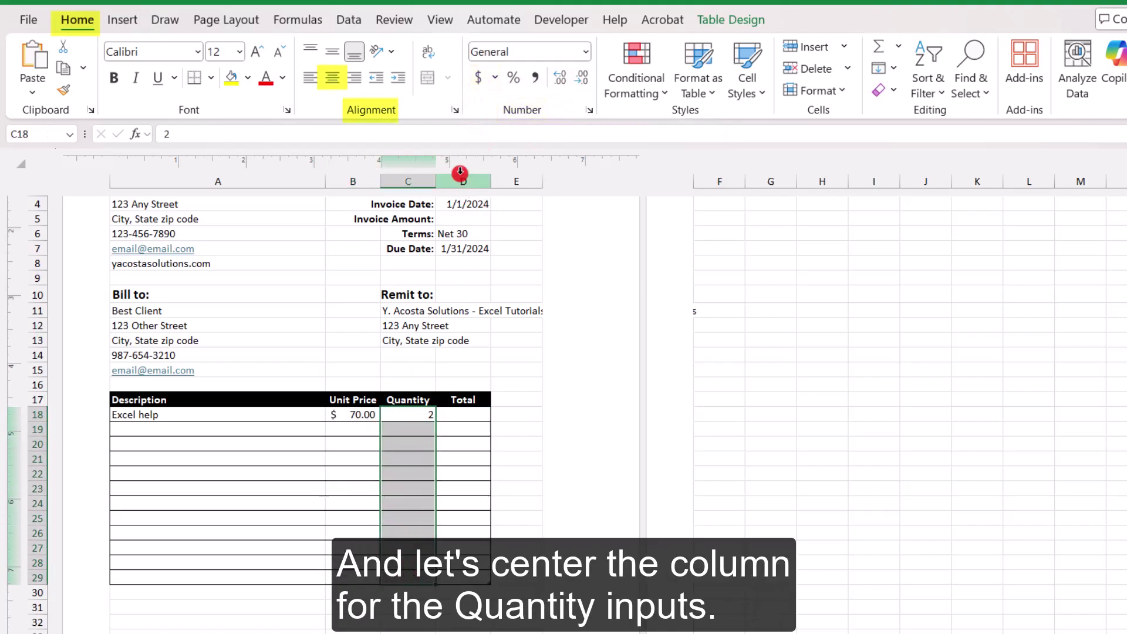
pyautogui.click(332, 77)
pyautogui.click(196, 433)
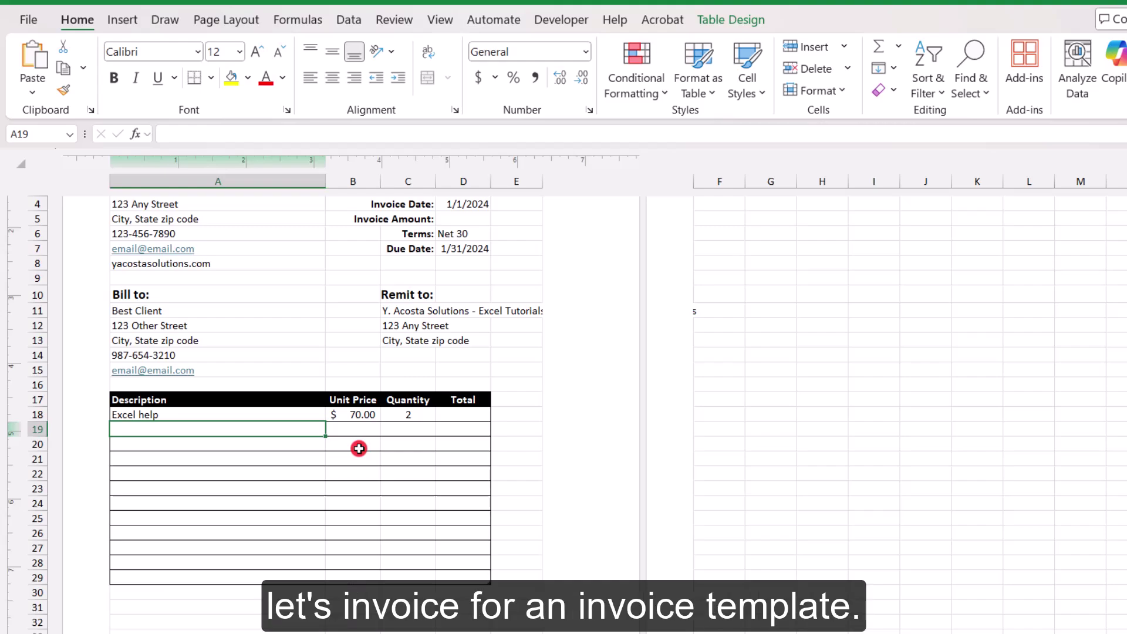
# Enter the second line item: Invoice template, price 3.33, quantity 1
pyautogui.write('Invoice te')
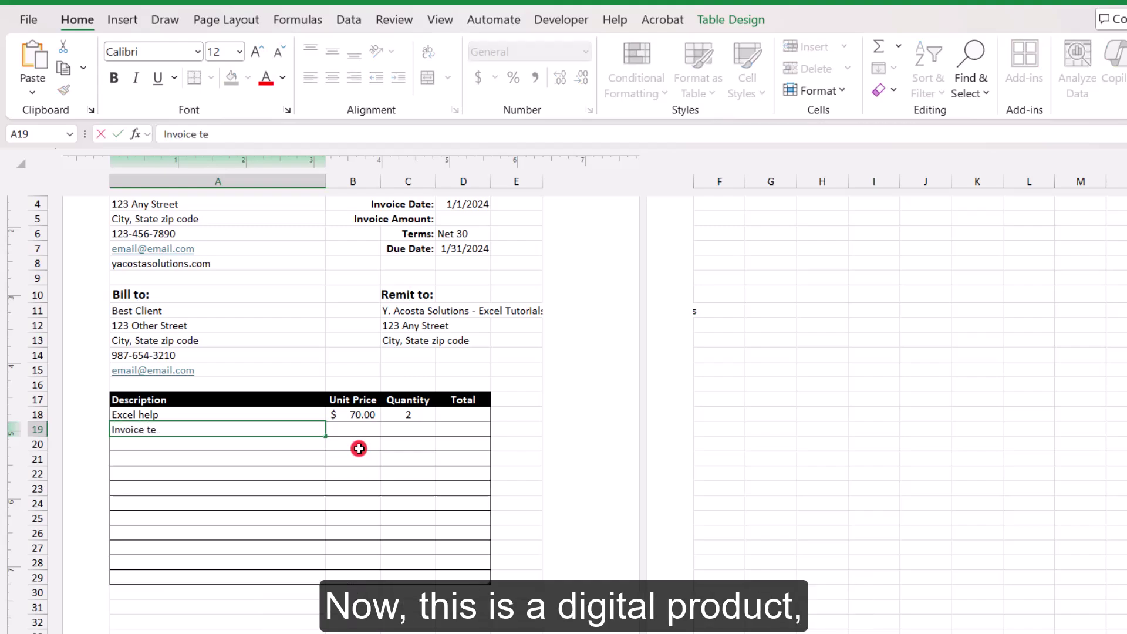
pyautogui.write('mplate')
pyautogui.press('Tab')
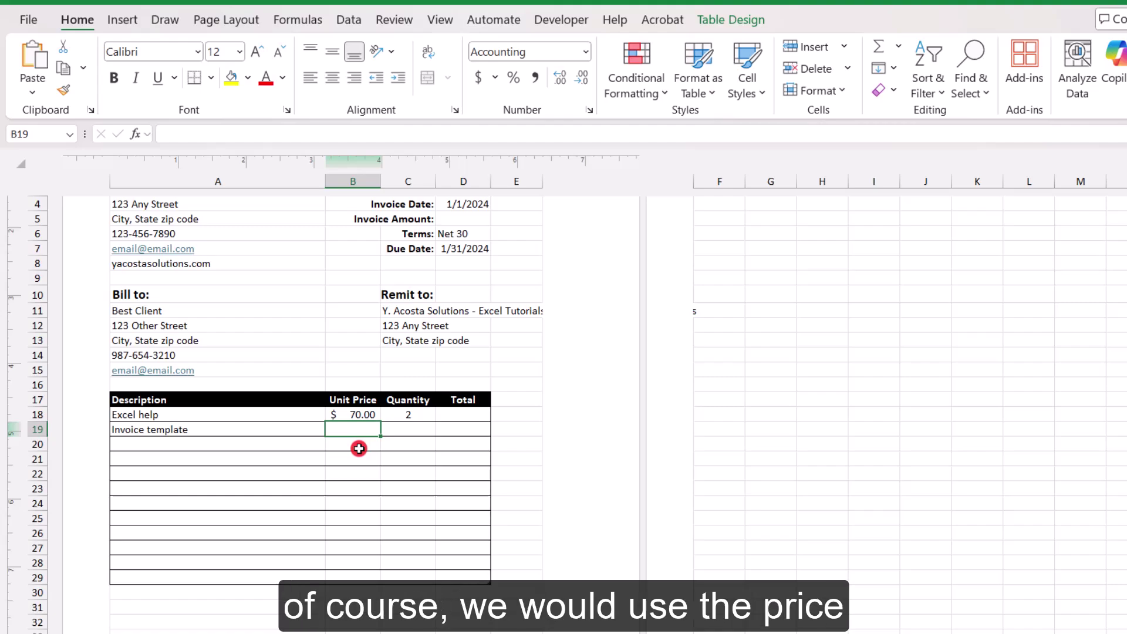
pyautogui.write('3.33')
pyautogui.press('Tab')
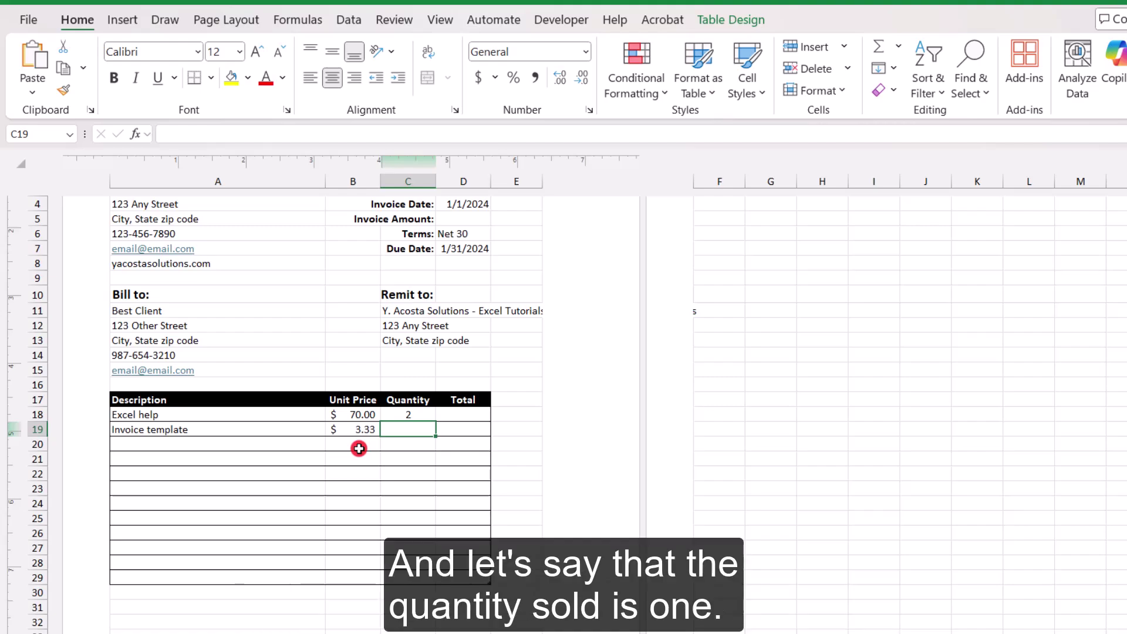
pyautogui.write('1')
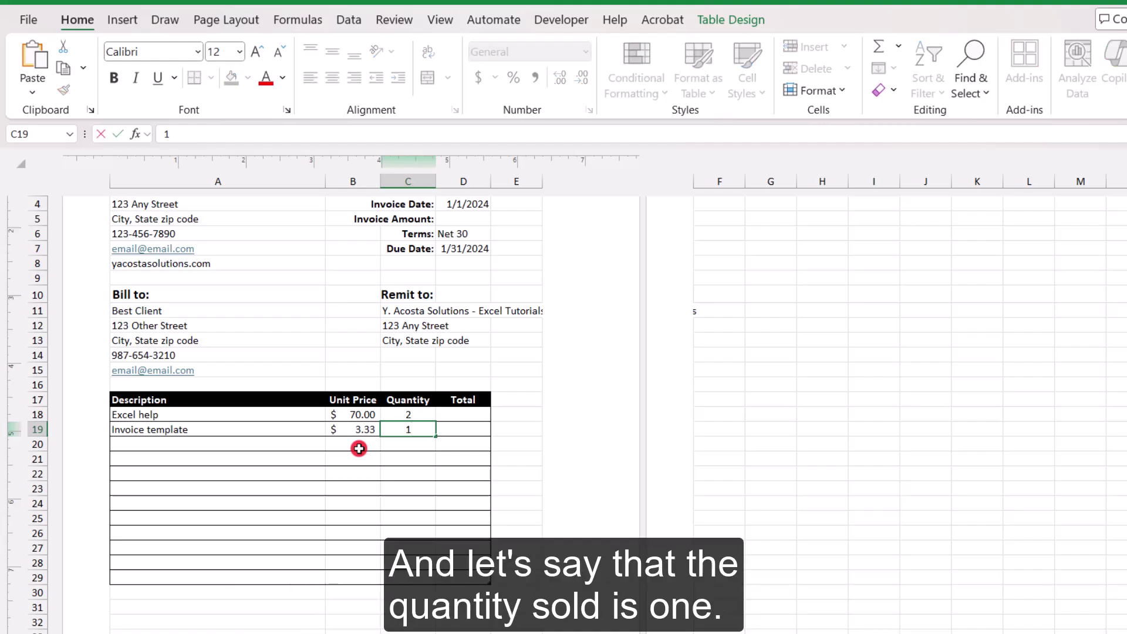
pyautogui.press('Return')
# Enter a Unit Price times Quantity formula in D18 to fill the Total column
pyautogui.click(464, 415)
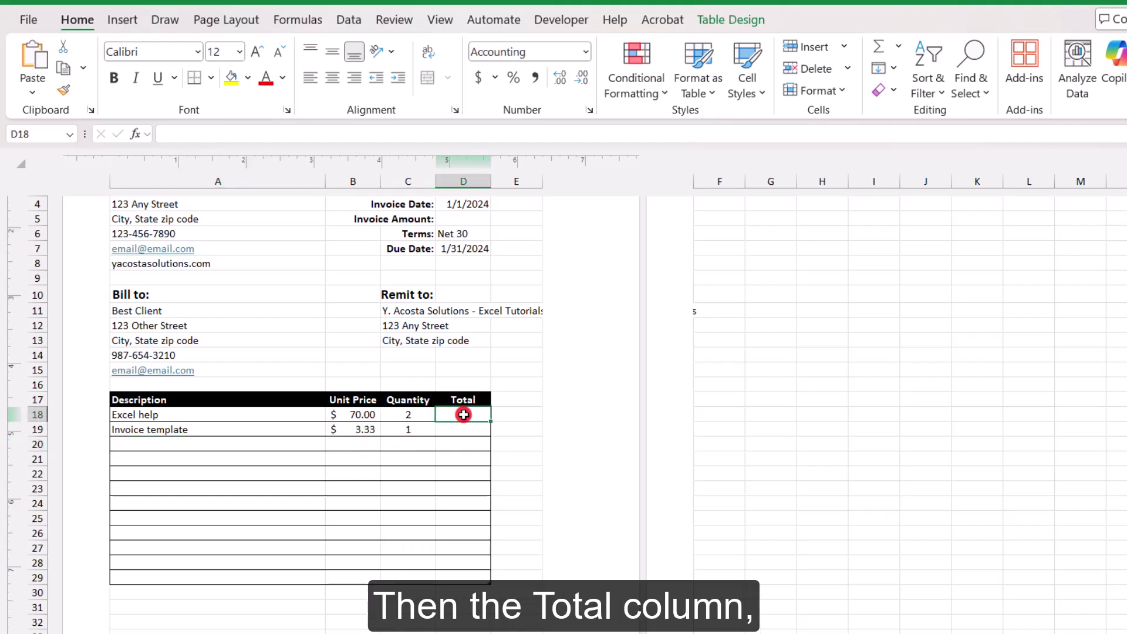
pyautogui.write('=')
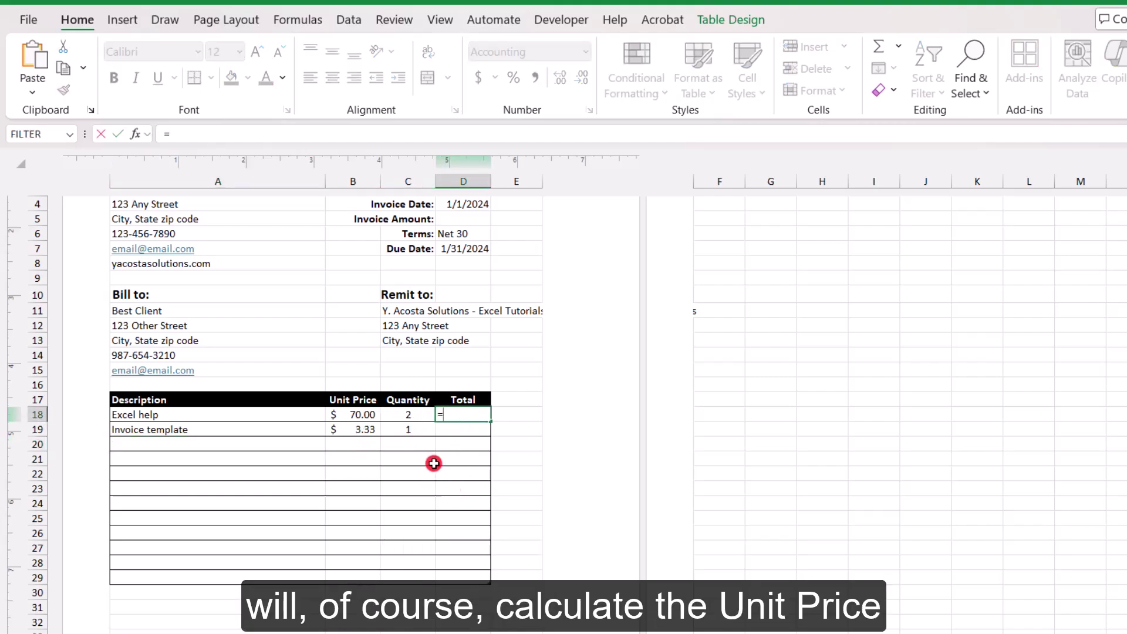
pyautogui.click(356, 412)
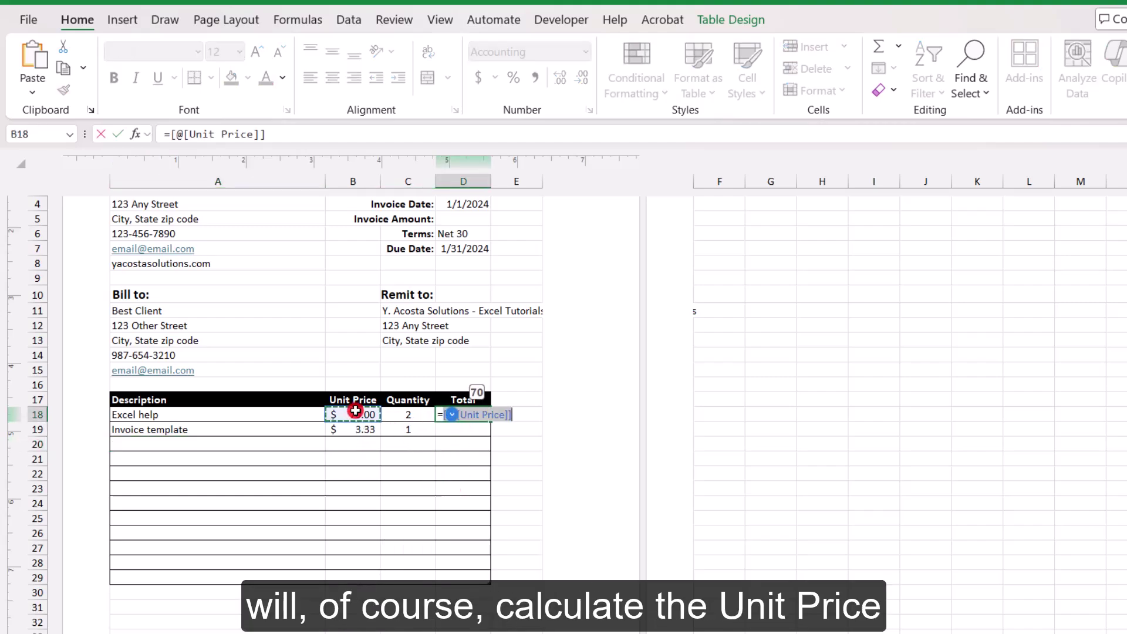
pyautogui.write('*')
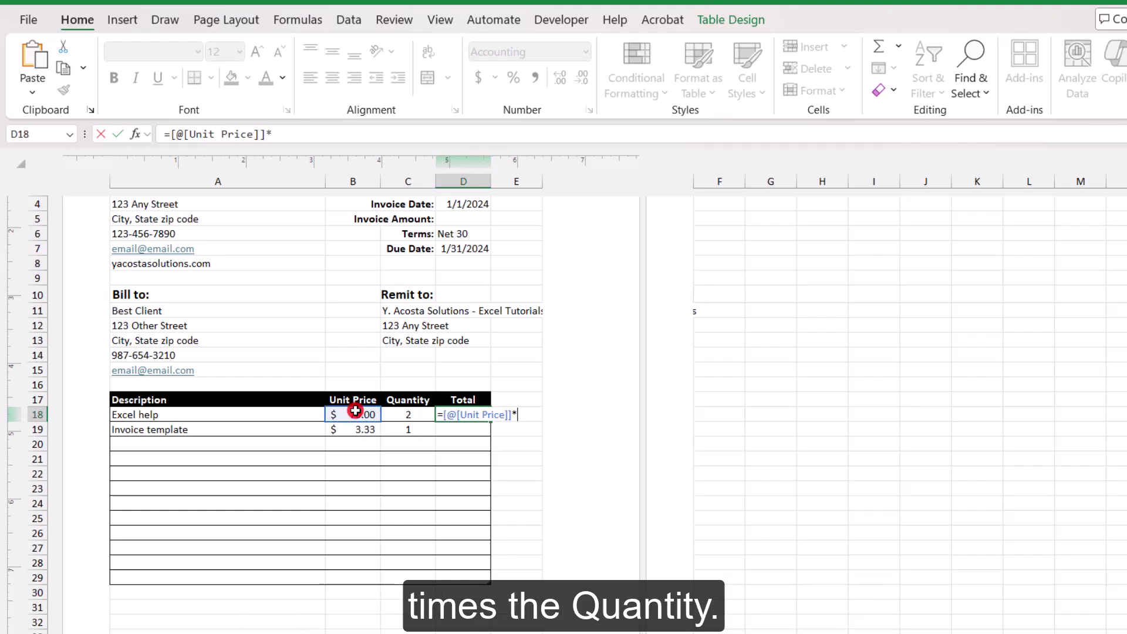
pyautogui.click(397, 422)
pyautogui.press('Return')
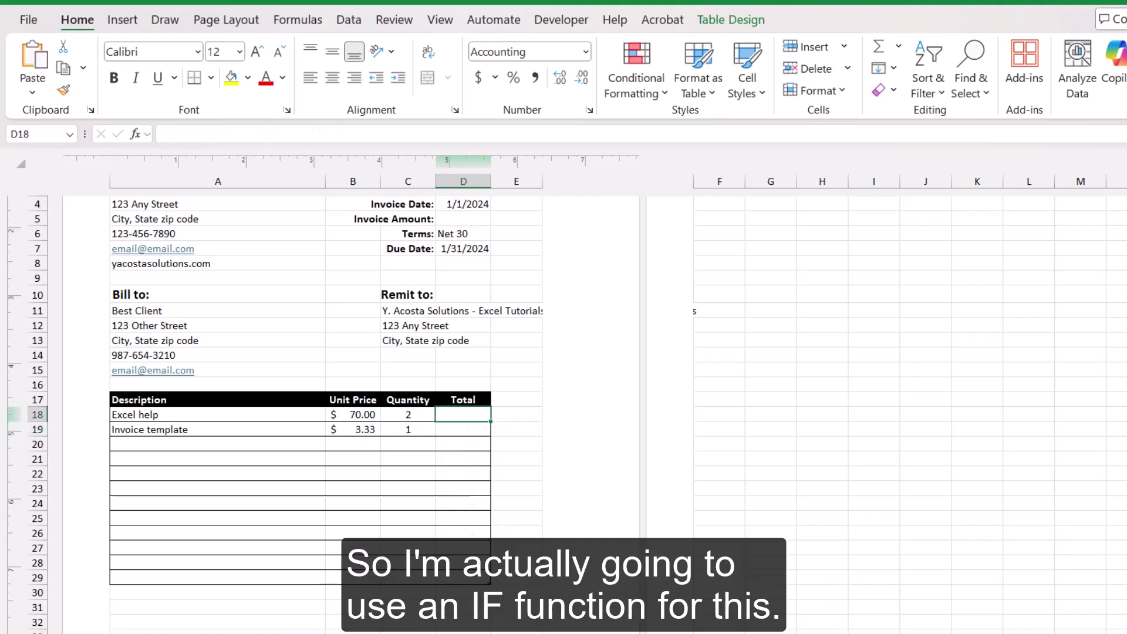
pyautogui.write('=if(')
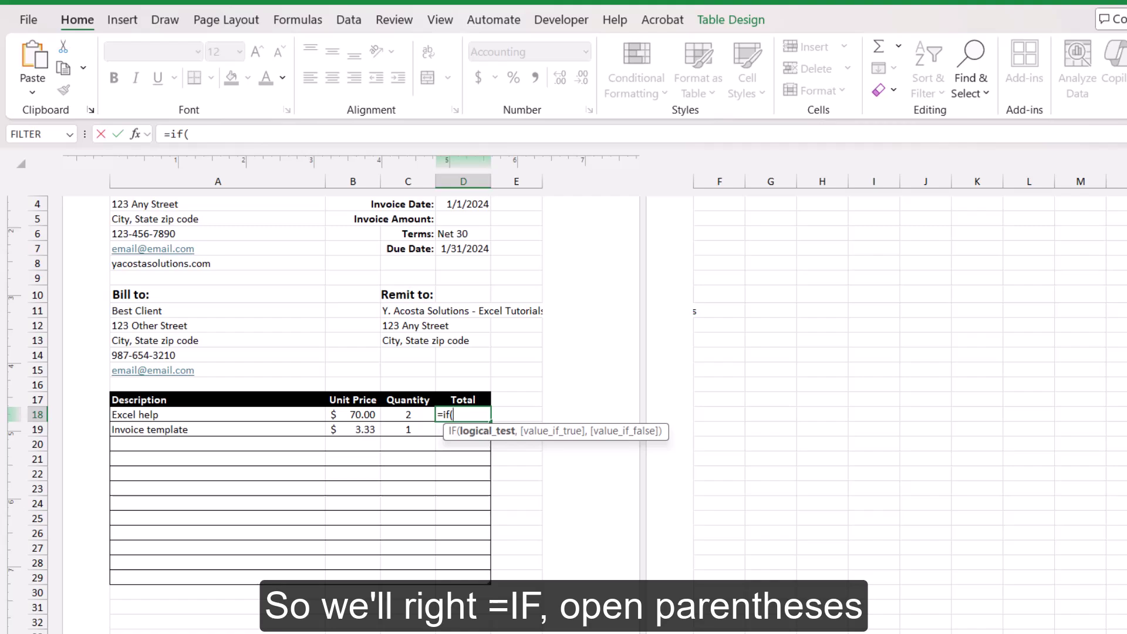
pyautogui.click(408, 415)
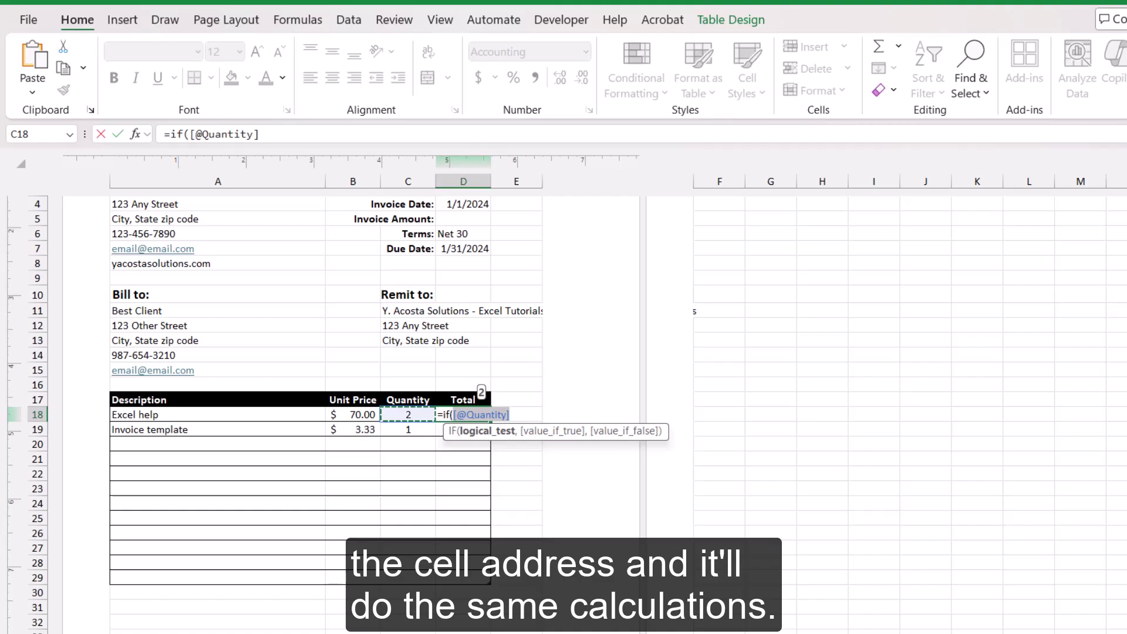
pyautogui.write('>')
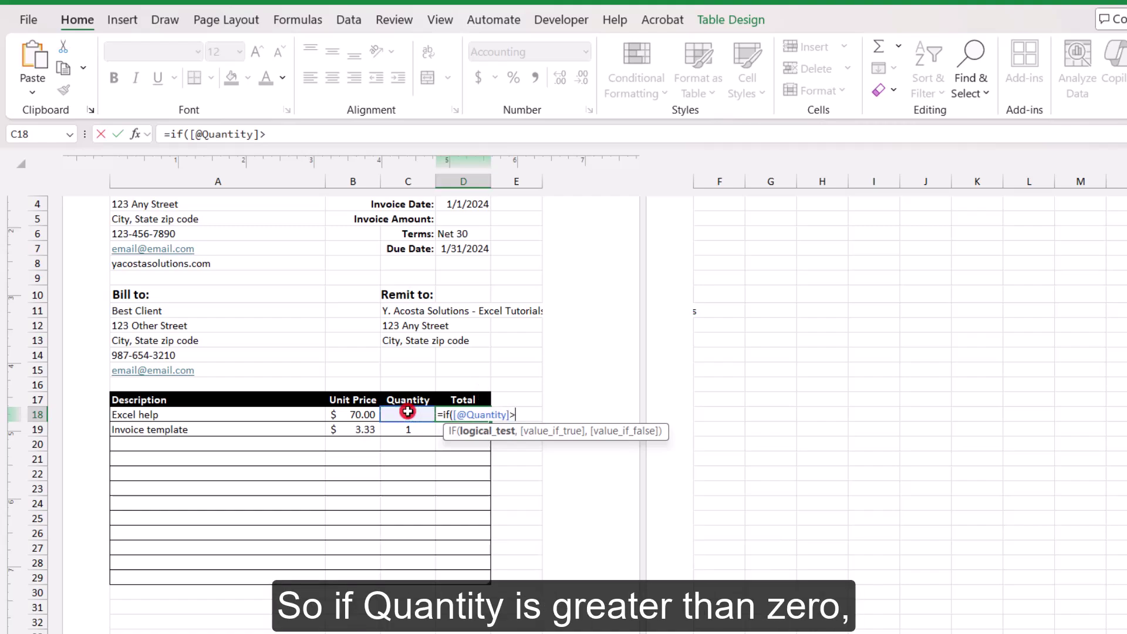
pyautogui.write('0,')
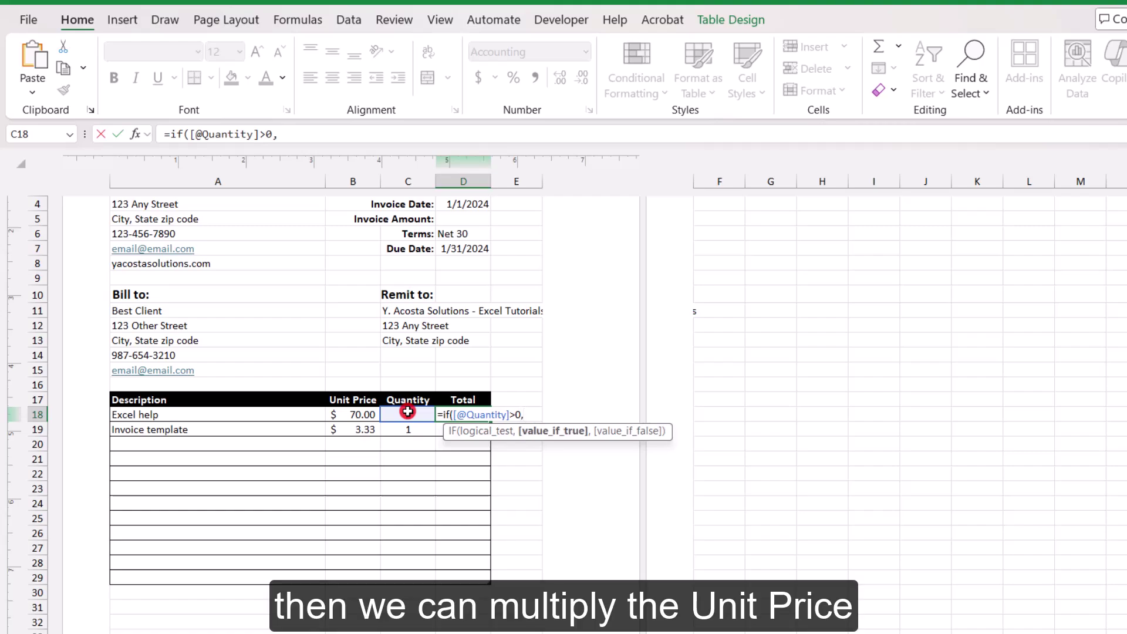
pyautogui.click(358, 411)
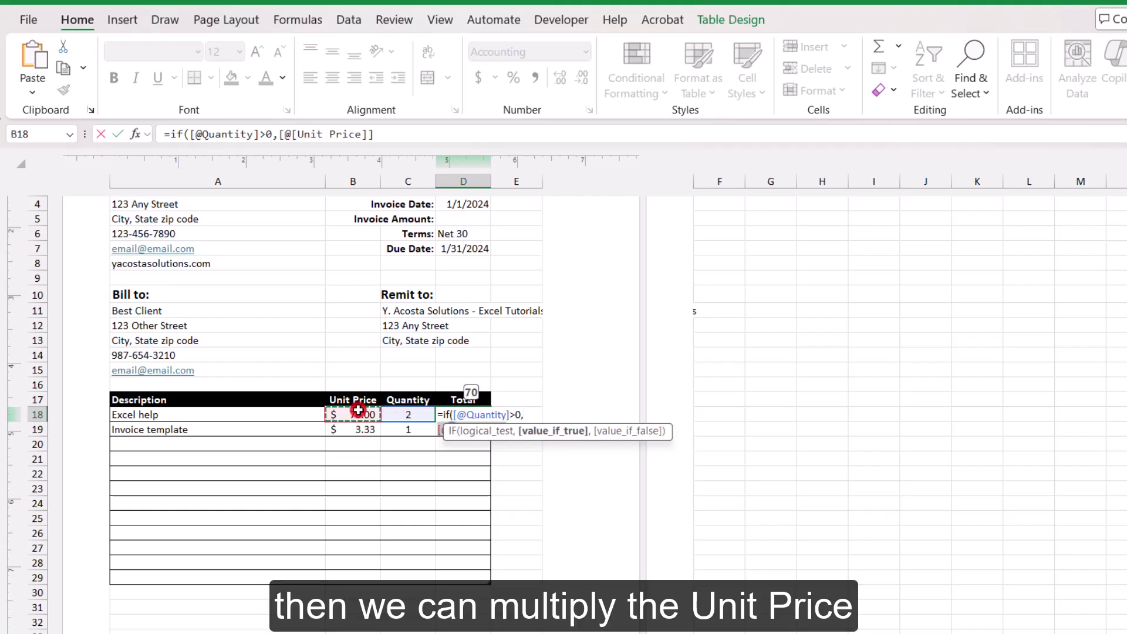
pyautogui.write('*')
pyautogui.click(412, 420)
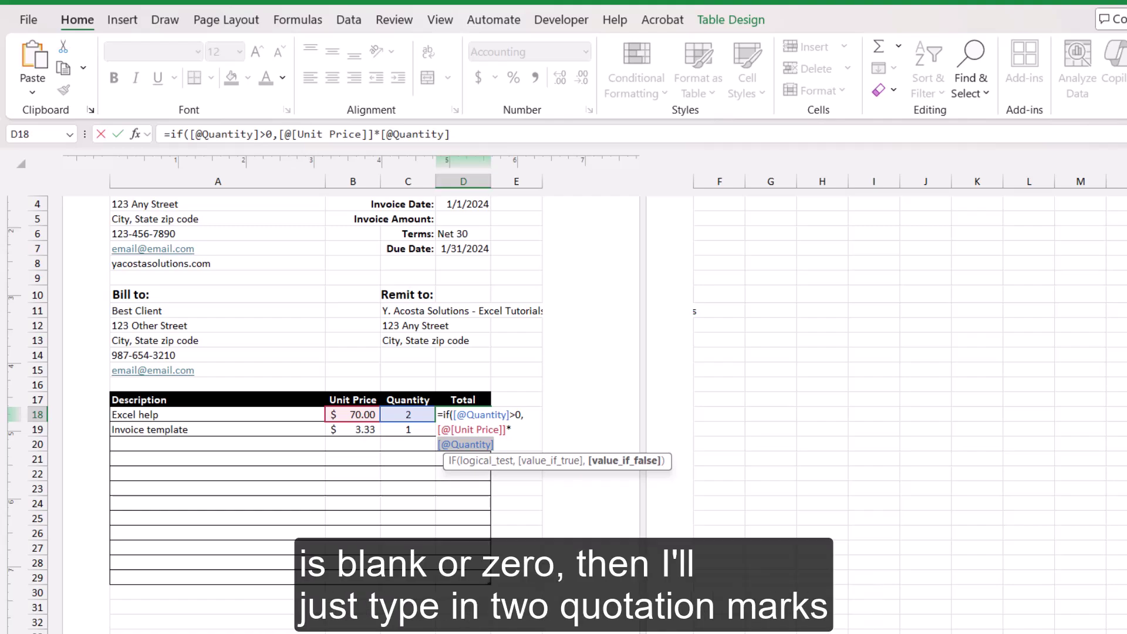
pyautogui.write(',')
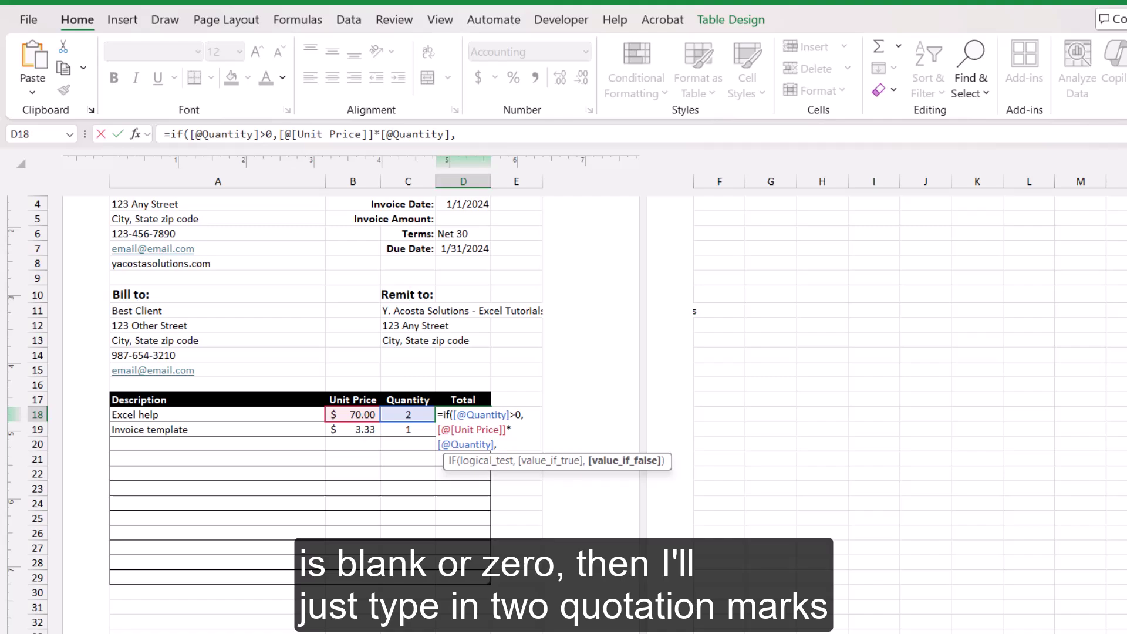
pyautogui.write('""')
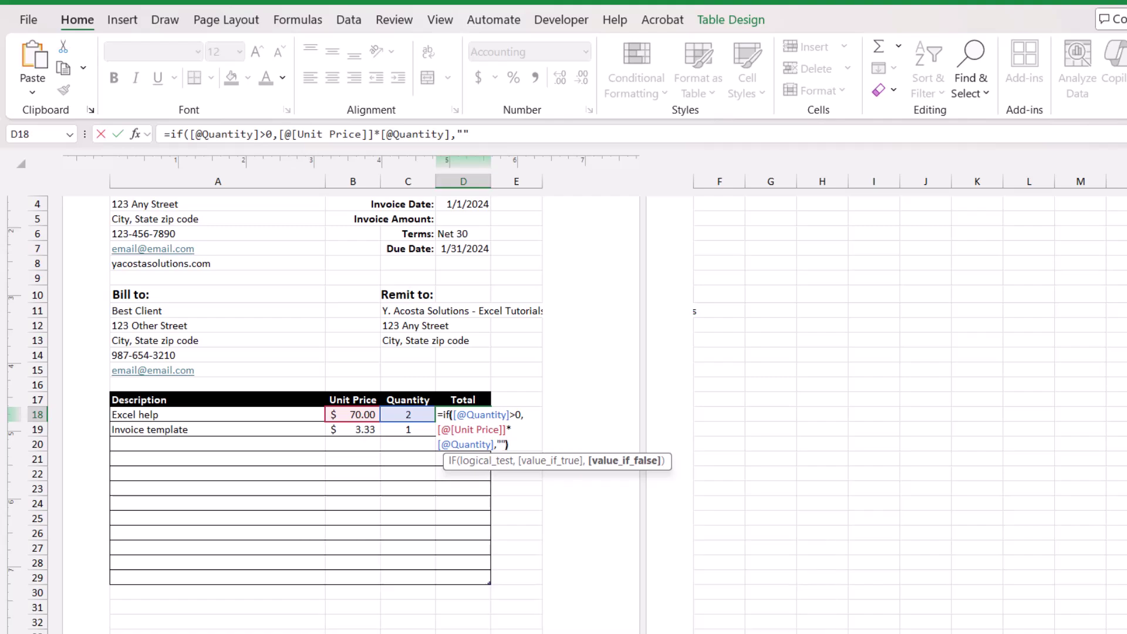
pyautogui.write(')')
pyautogui.press('Return')
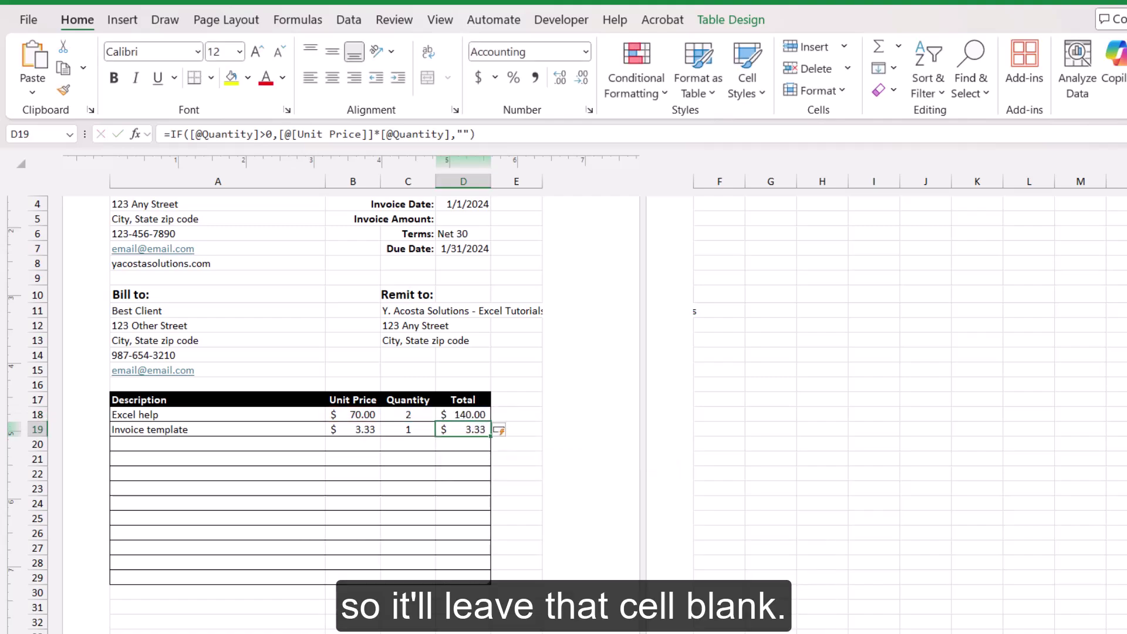
pyautogui.press('Down')
pyautogui.press('Down')
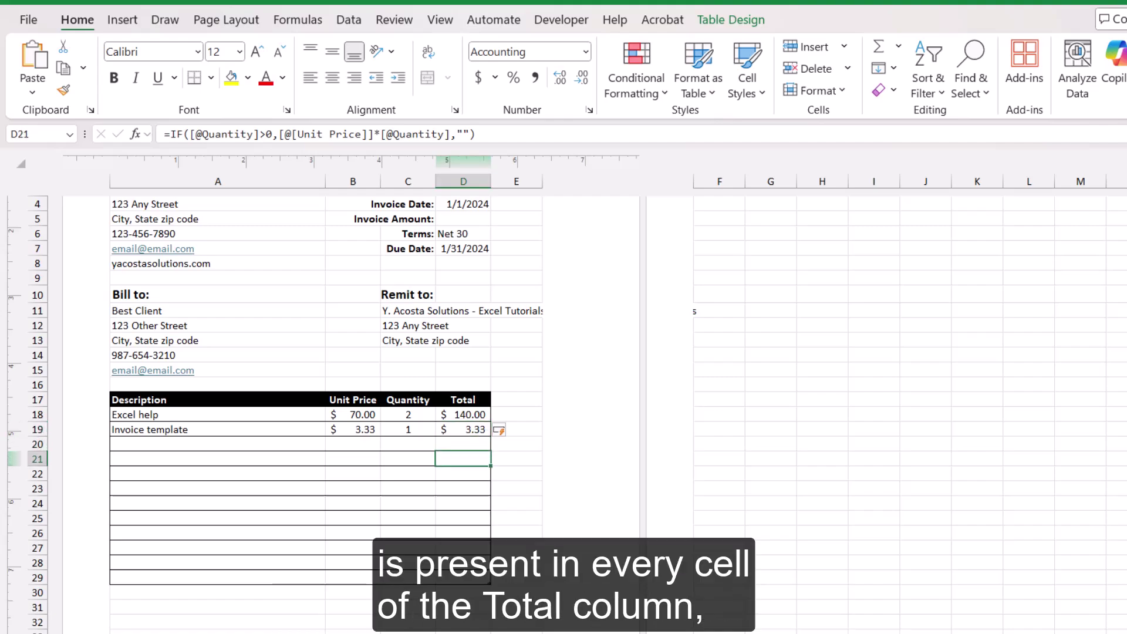
pyautogui.press('Down')
pyautogui.press('Down')
pyautogui.press('Down')
pyautogui.press('Down')
# Test the Total formula with unit price 20 and quantity 3 in an empty row
pyautogui.click(358, 473)
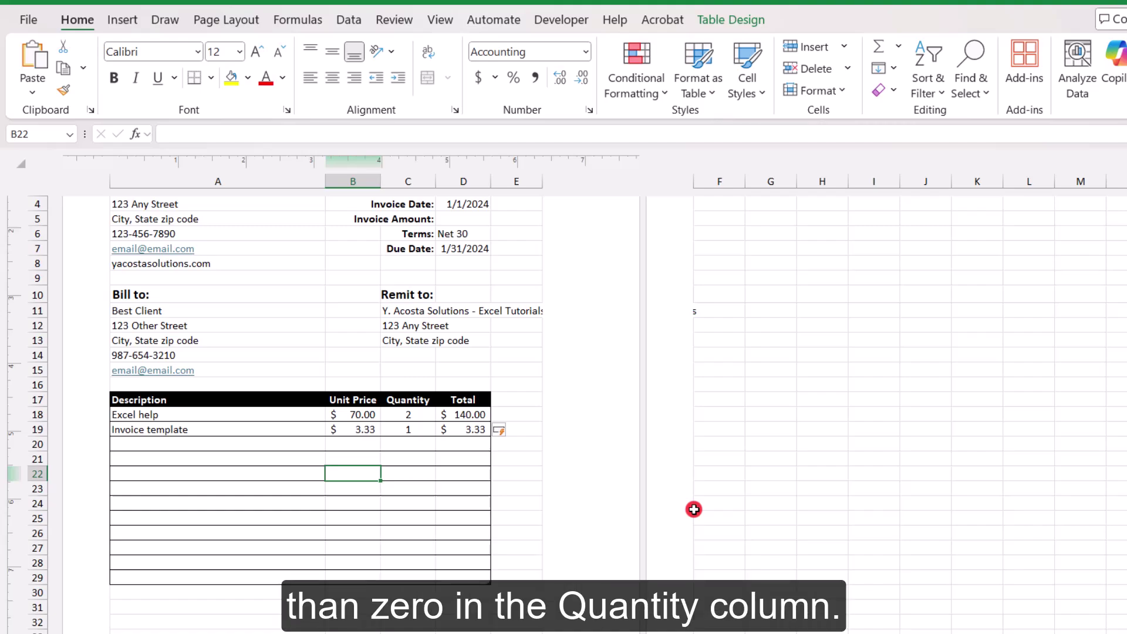
pyautogui.write('20')
pyautogui.press('Tab')
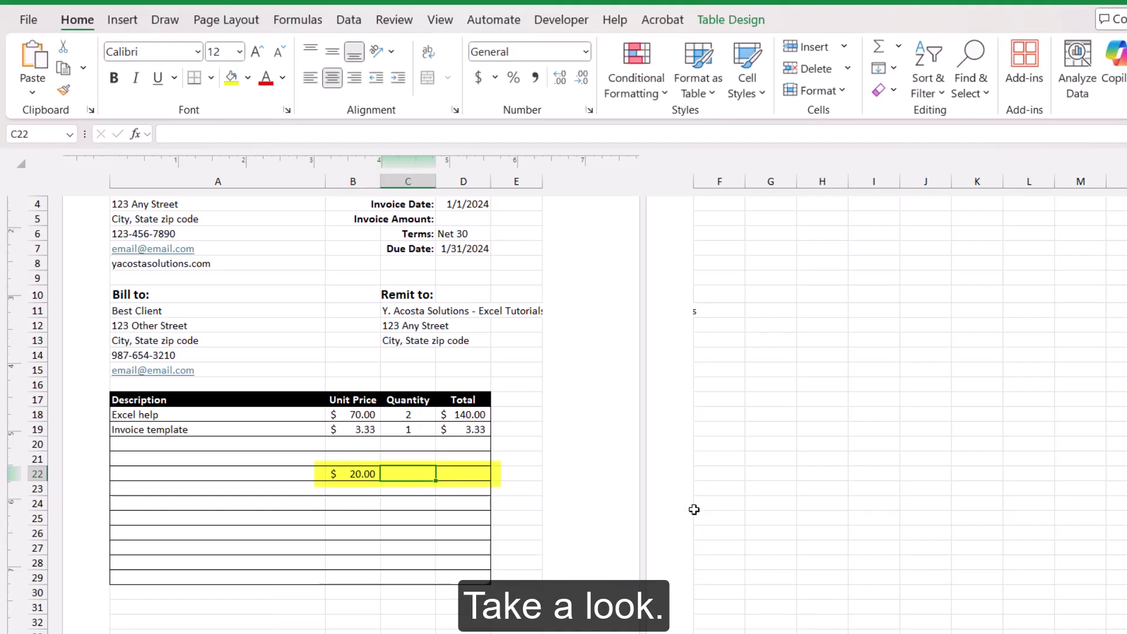
pyautogui.write('3')
pyautogui.press('Return')
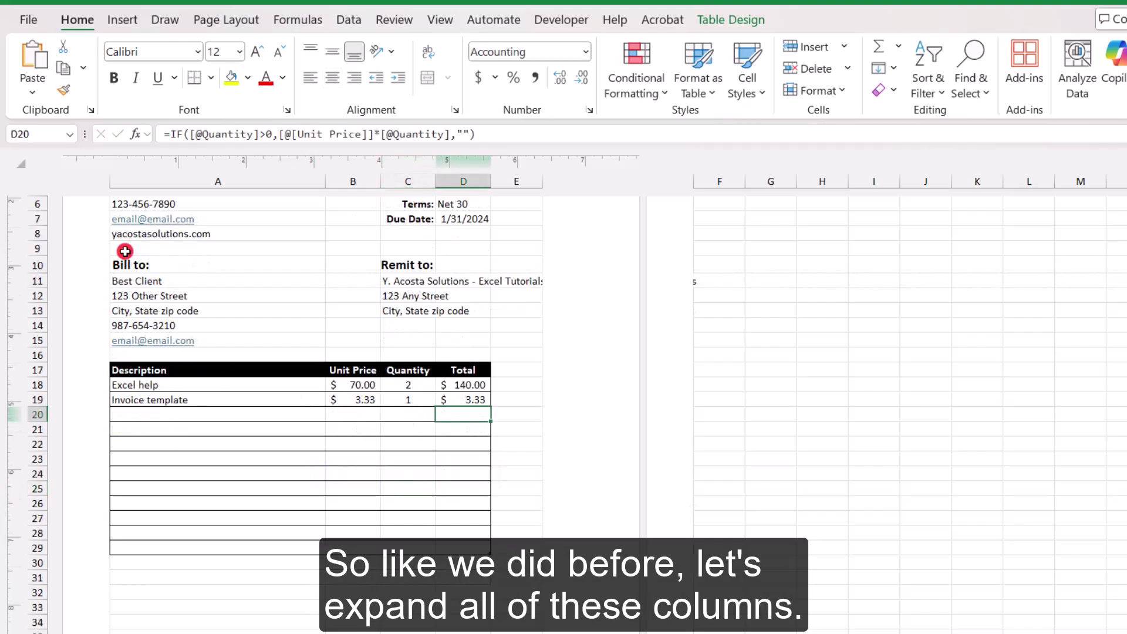
# AutoFit the widths of columns A–E and bring up the Page Layout settings
pyautogui.scroll(3, 233, 241)
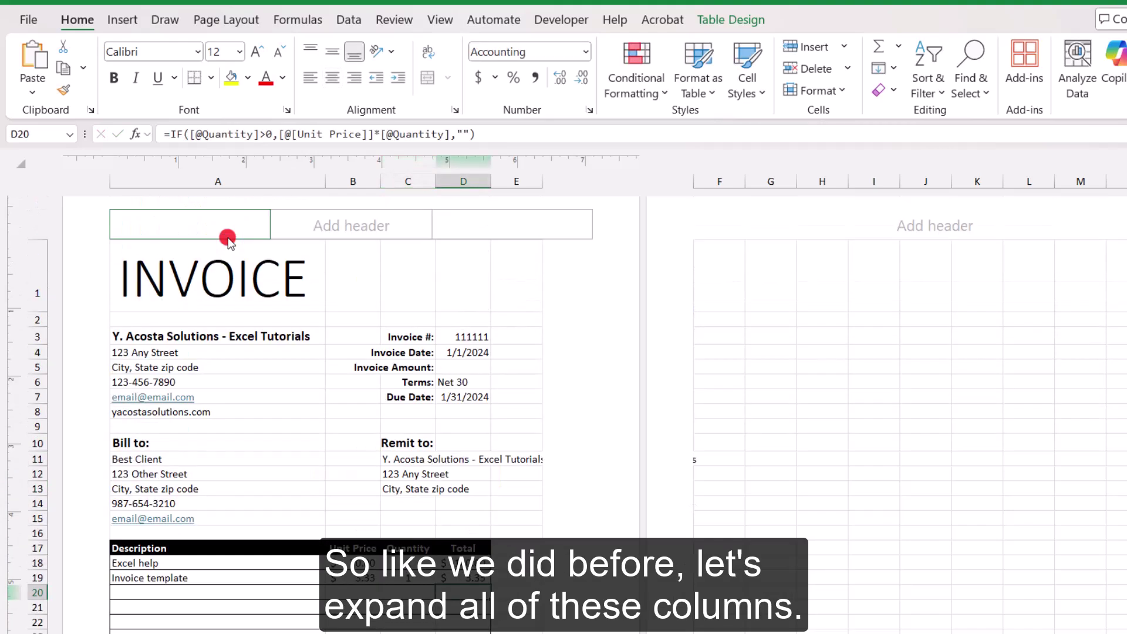
pyautogui.moveTo(215, 180); pyautogui.dragTo(499, 182)
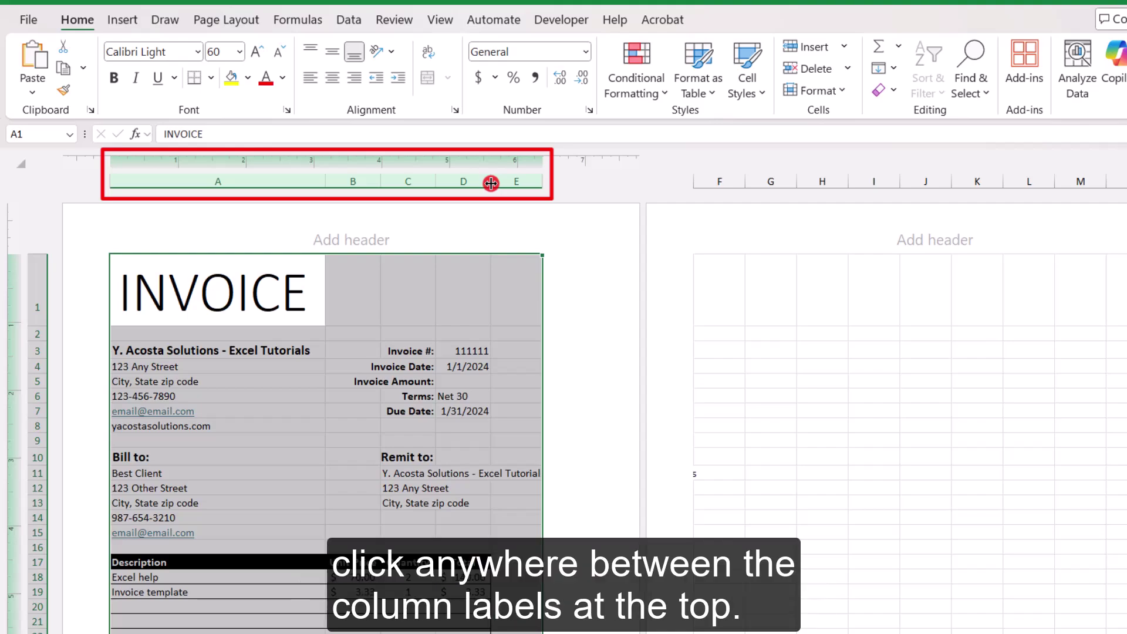
pyautogui.doubleClick(491, 184)
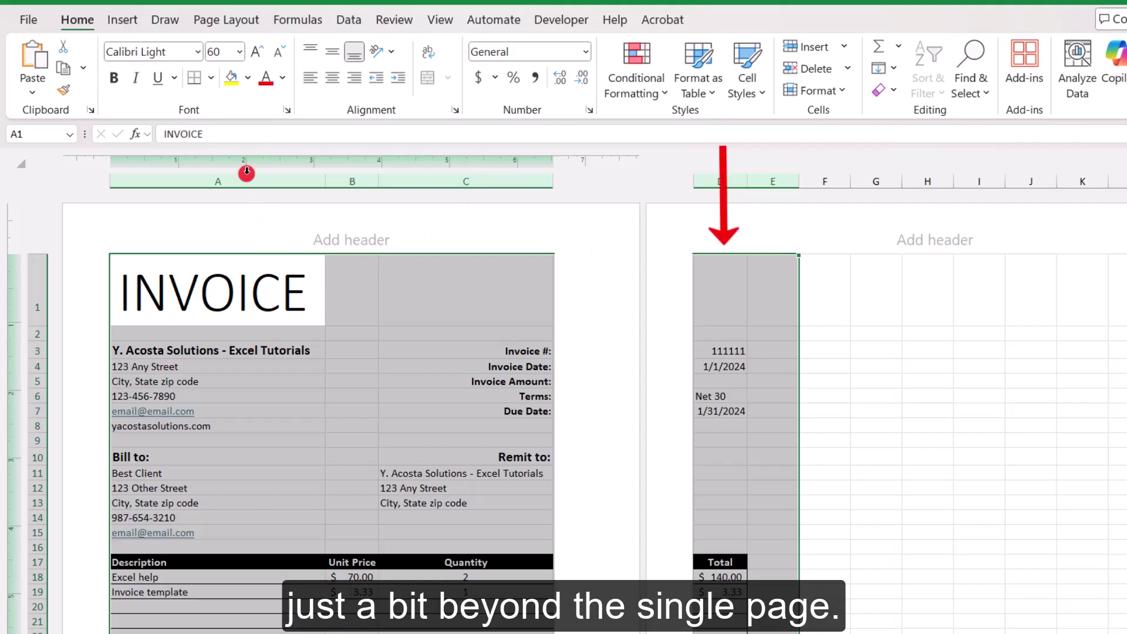
pyautogui.click(227, 23)
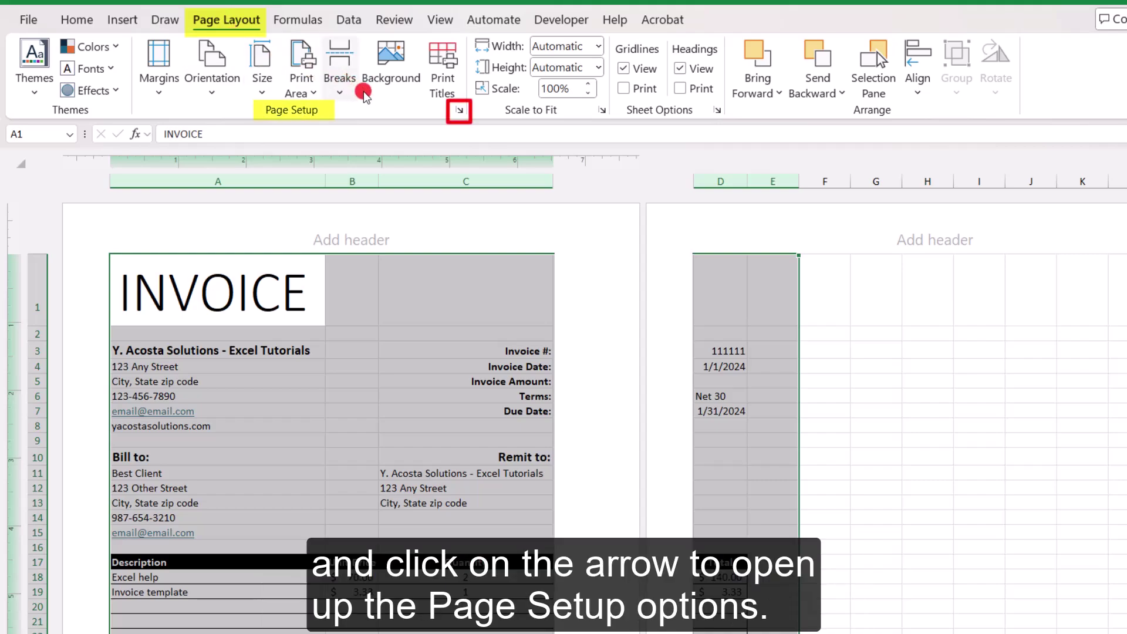
# Scale the sheet to fit 1 page wide by 1 tall, giving 96%
pyautogui.click(459, 111)
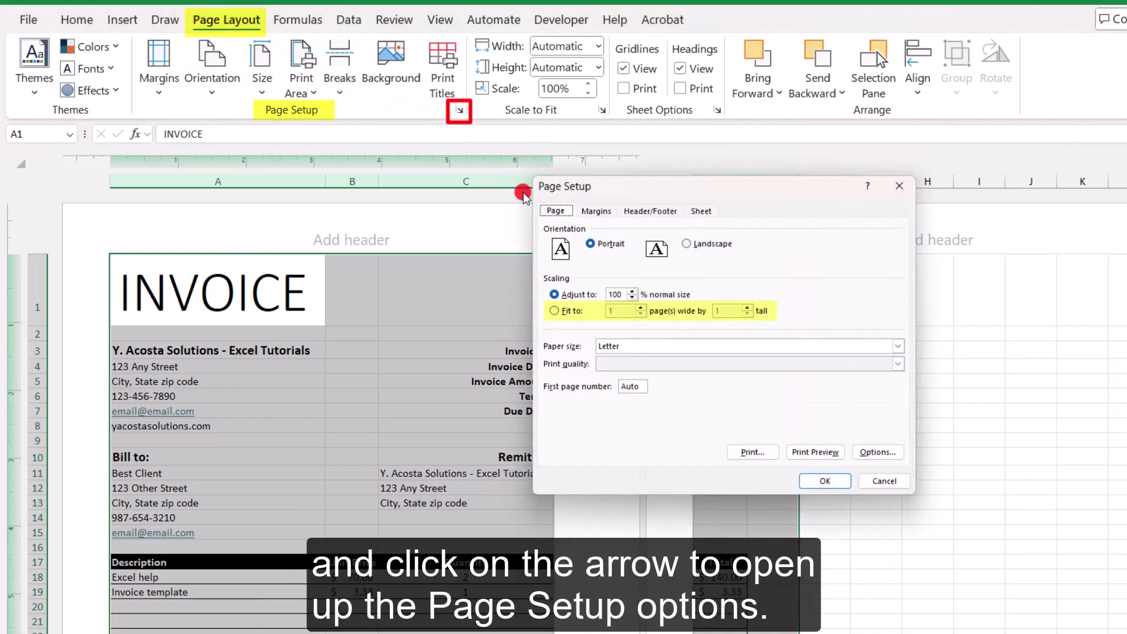
pyautogui.click(554, 312)
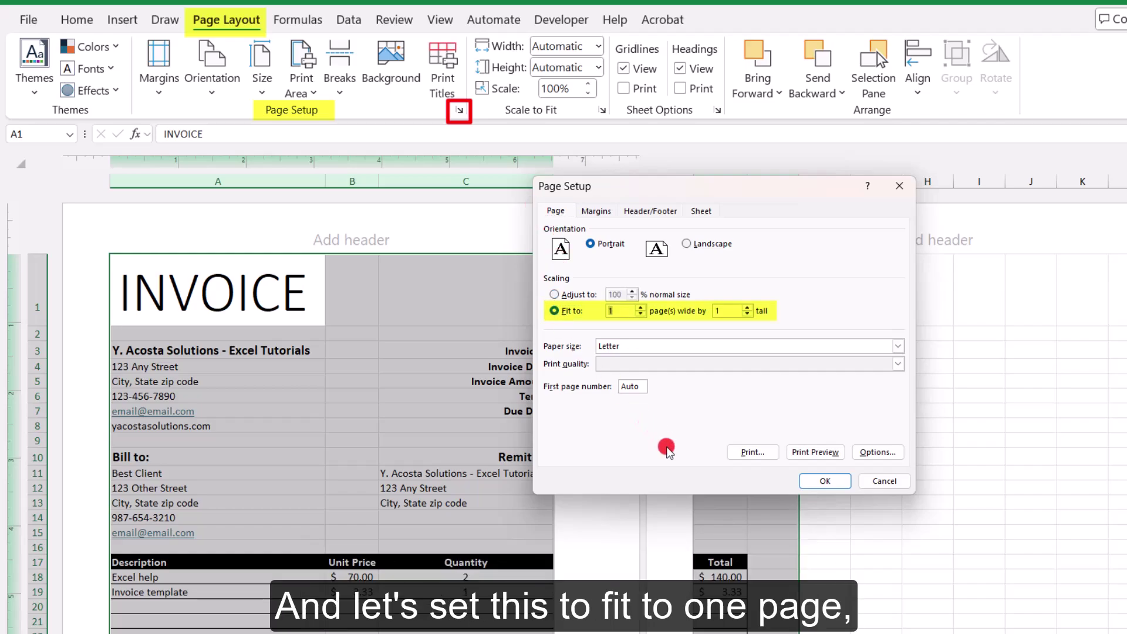
pyautogui.click(816, 481)
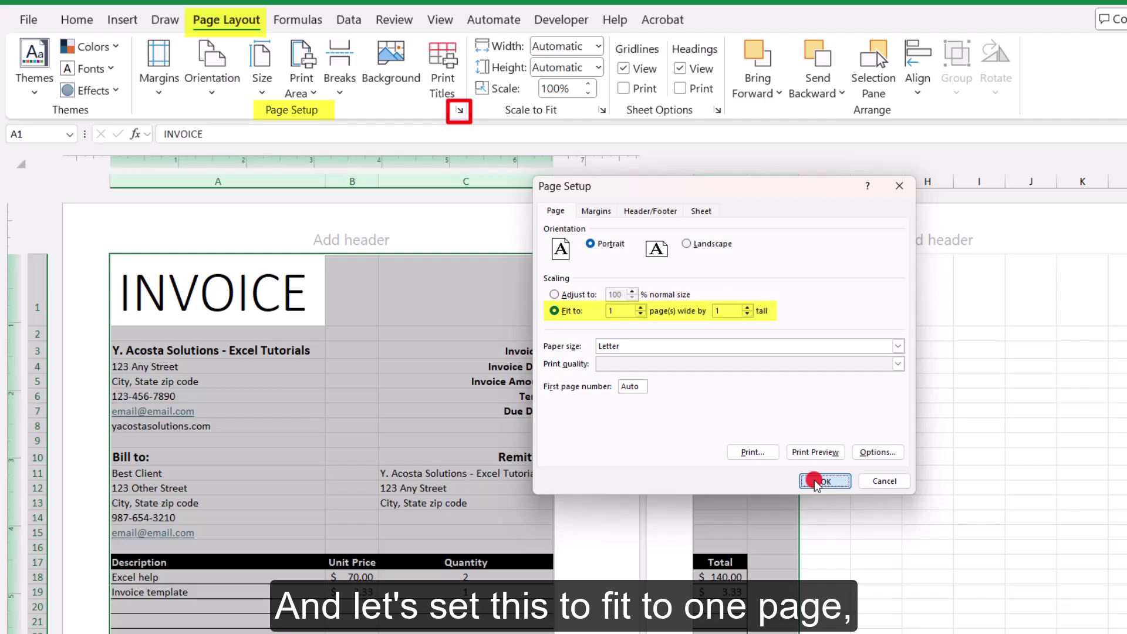
pyautogui.click(528, 473)
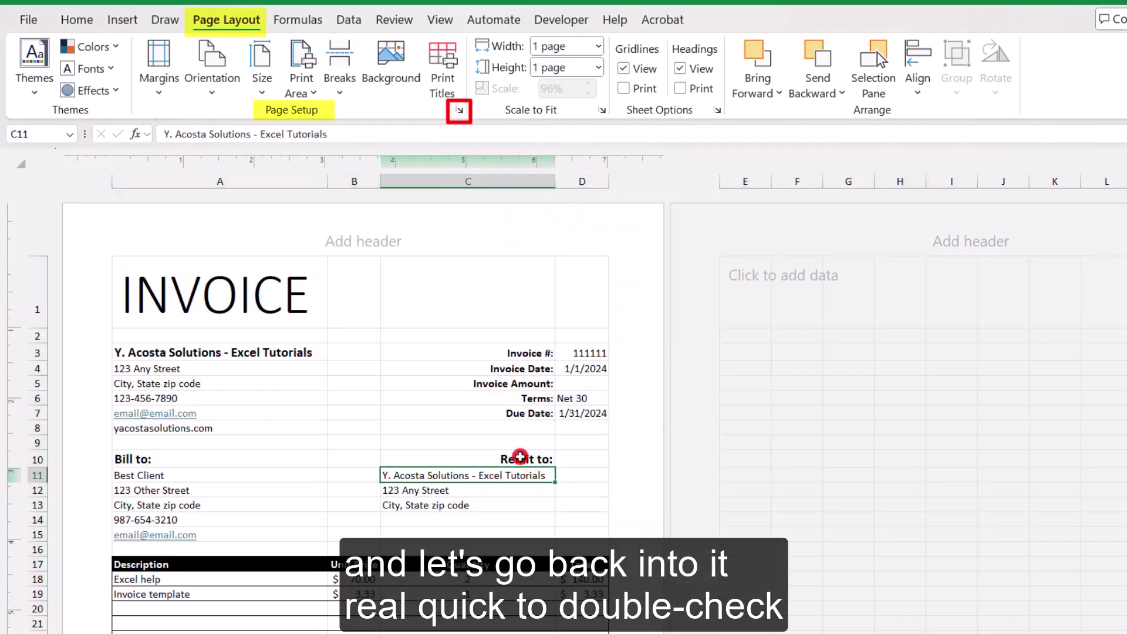
pyautogui.click(459, 111)
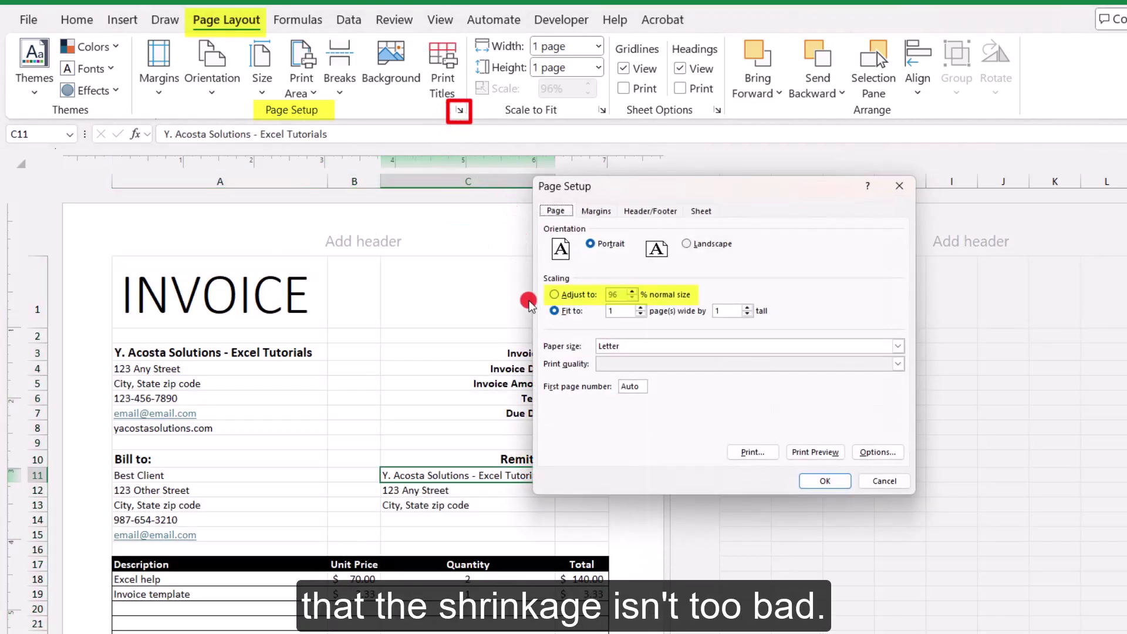
pyautogui.click(619, 309)
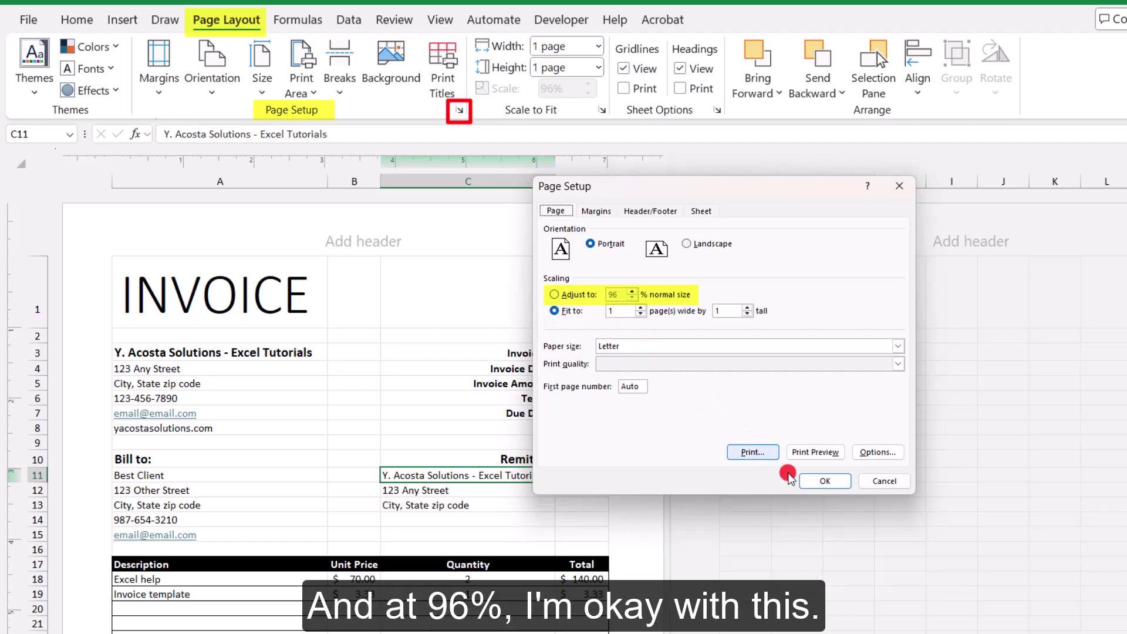
pyautogui.click(821, 482)
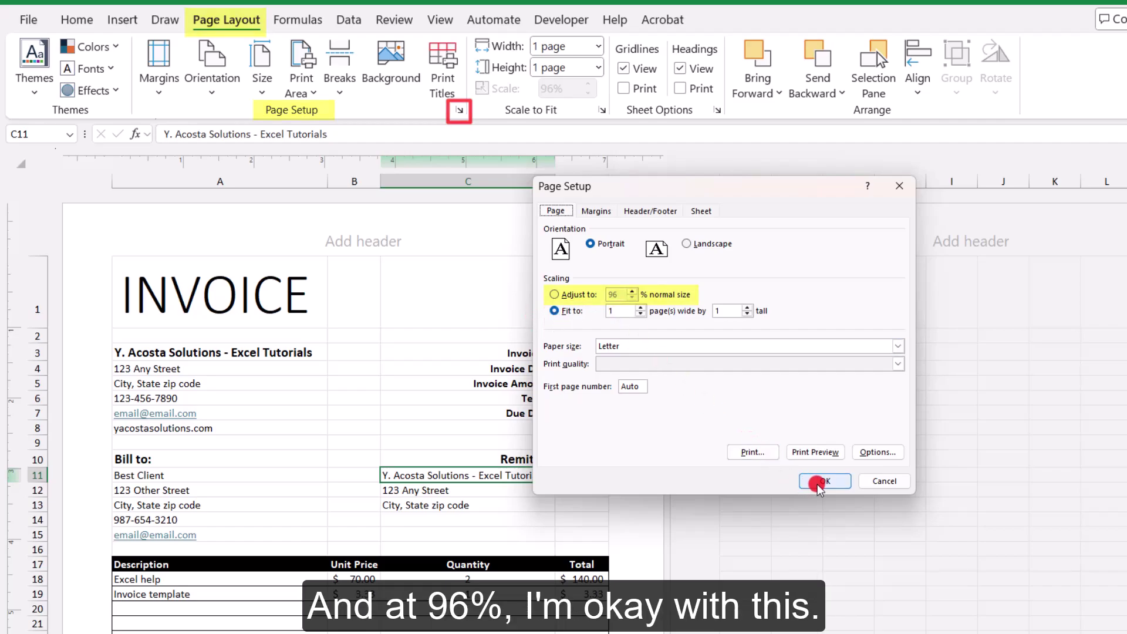
# Left-align the Remit to: heading in C10
pyautogui.click(527, 460)
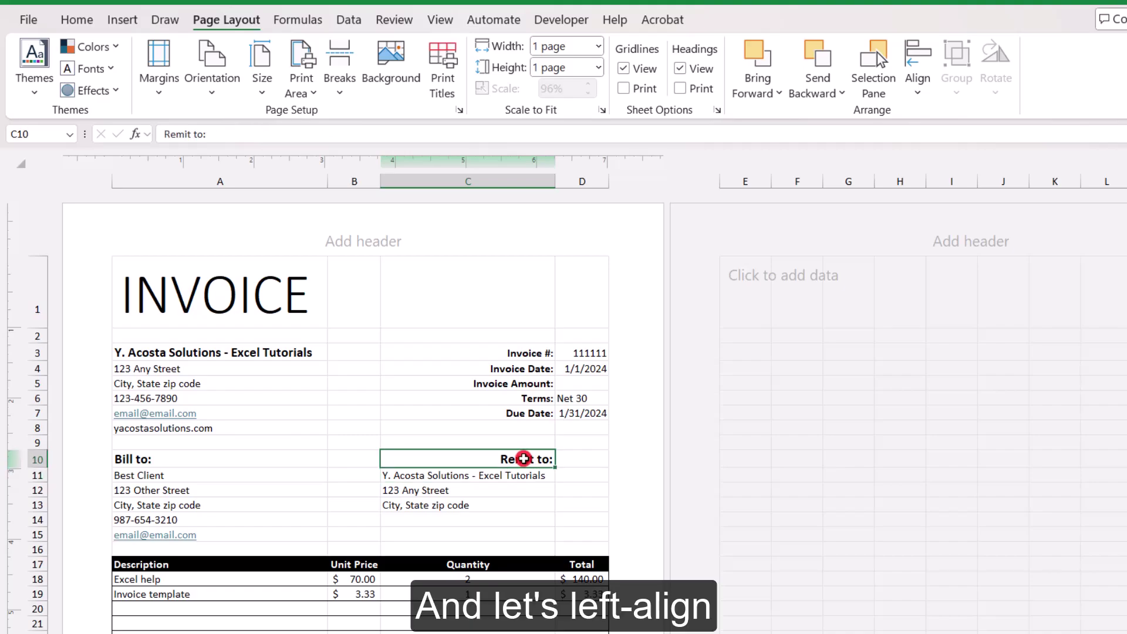
pyautogui.click(82, 18)
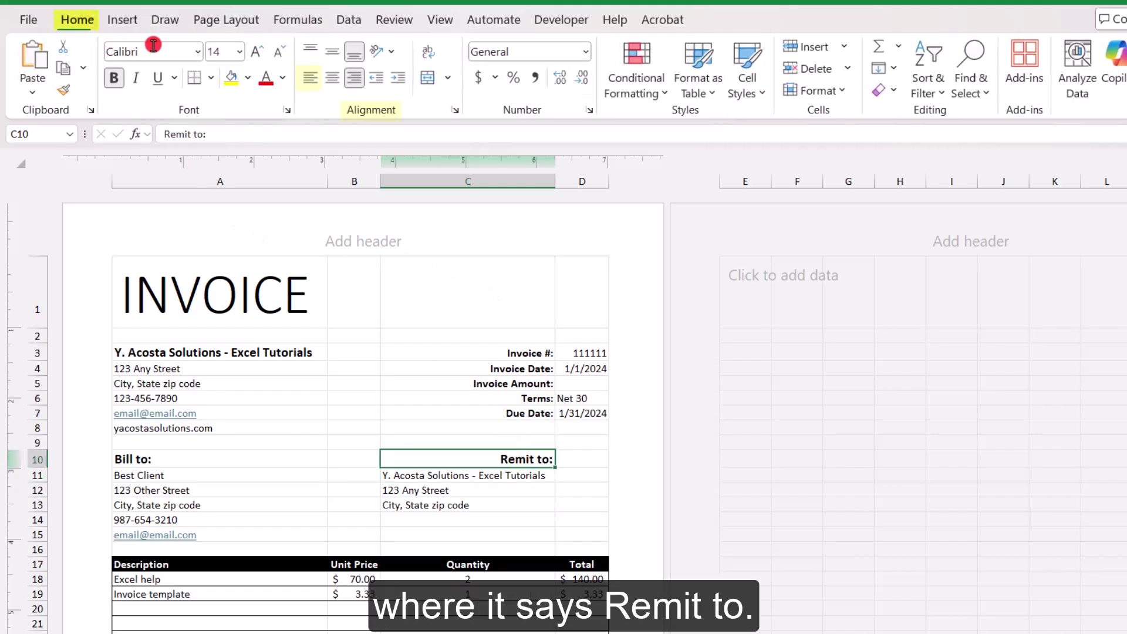
pyautogui.click(310, 78)
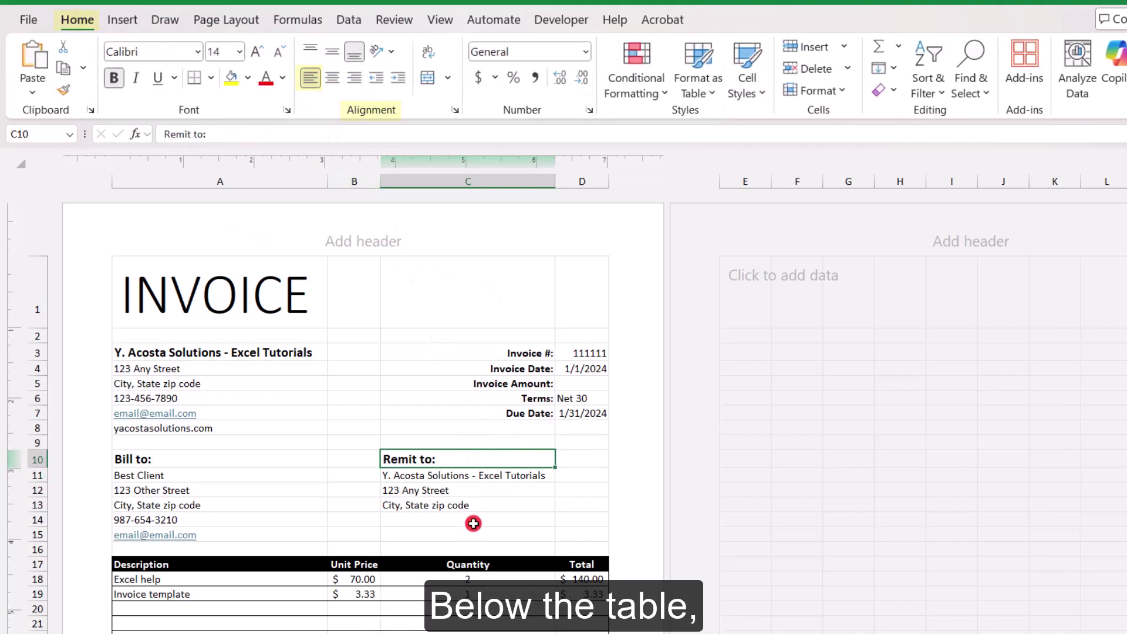
pyautogui.click(509, 509)
# Label C30 Subtotal: and put =SUBTOTAL(109,Table1[Total]) in D30, showing 143.33
pyautogui.scroll(-4, 593, 555)
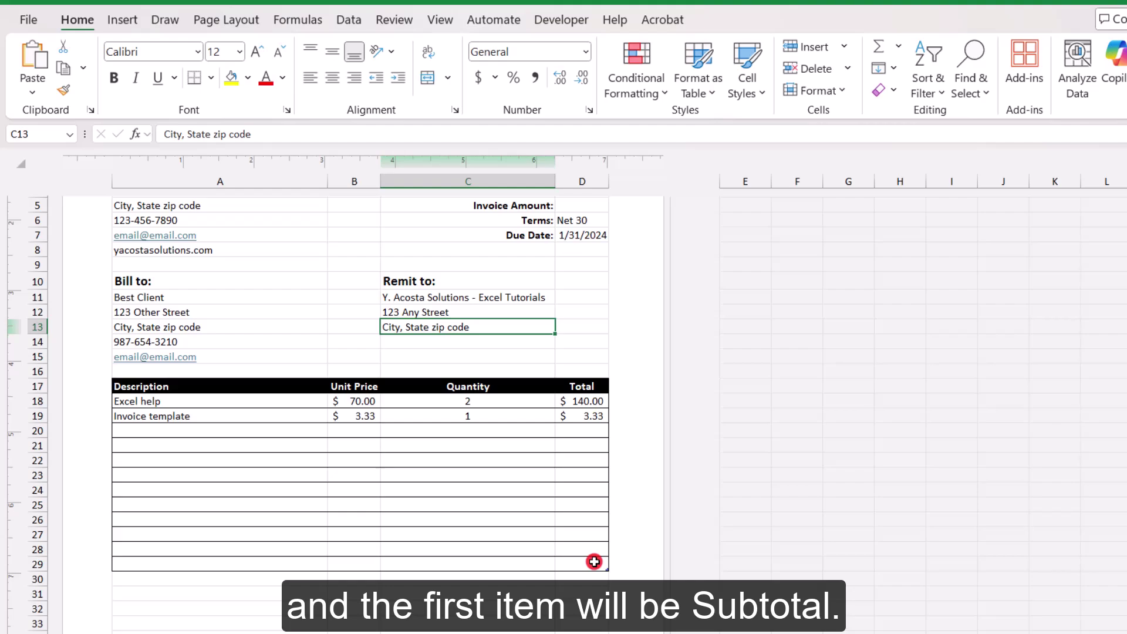
pyautogui.click(513, 562)
pyautogui.write('Subtotal:')
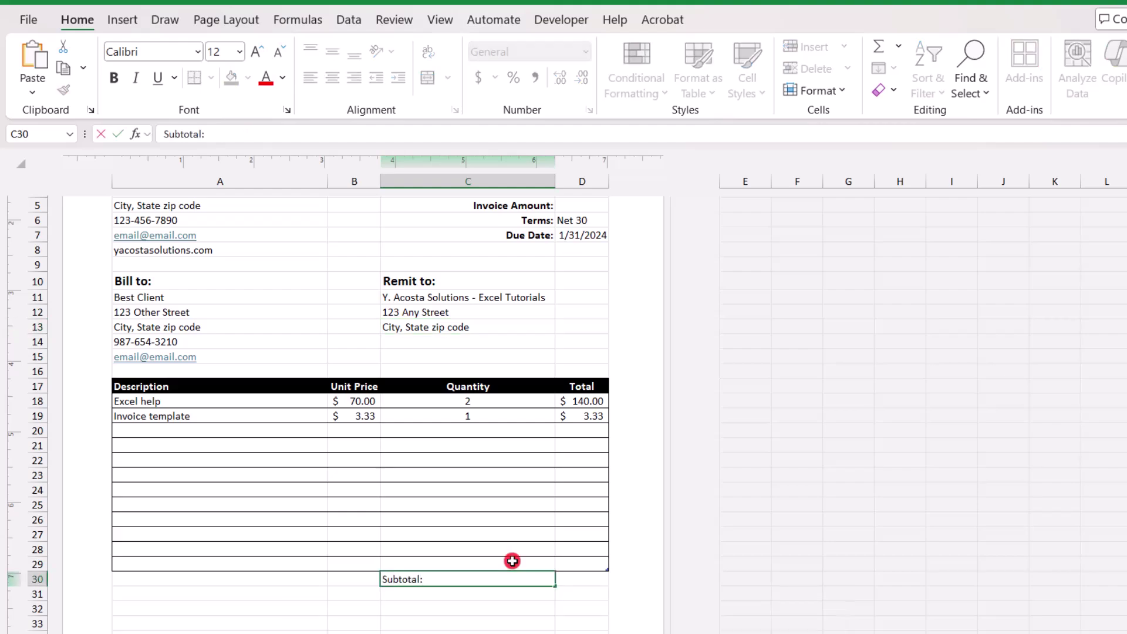
pyautogui.press('Tab')
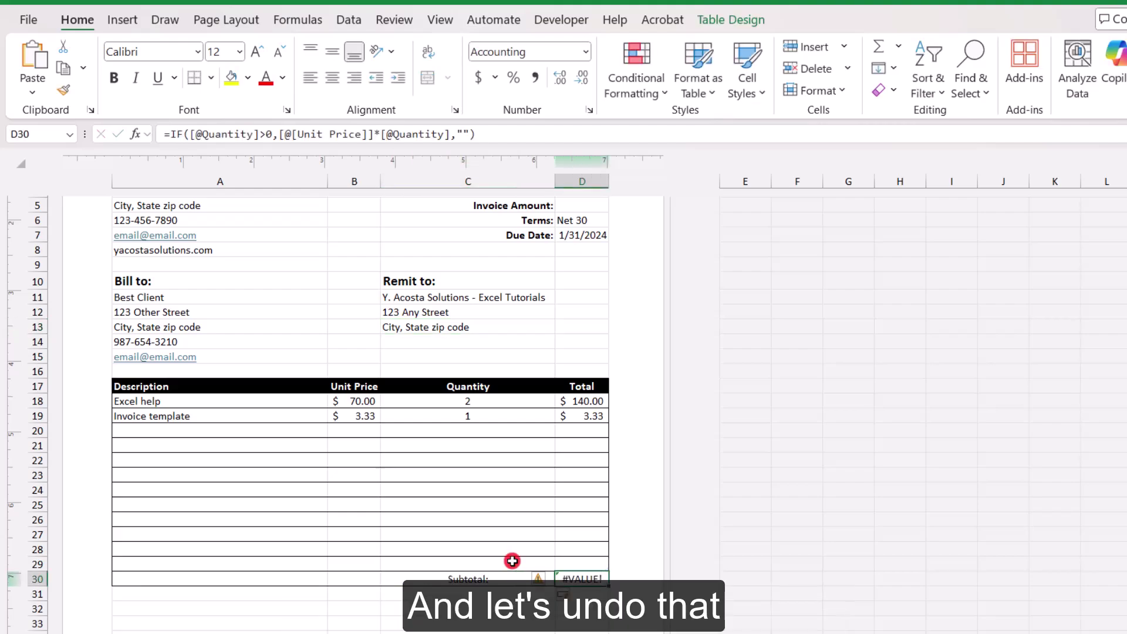
pyautogui.hotkey('ctrl', 'z')
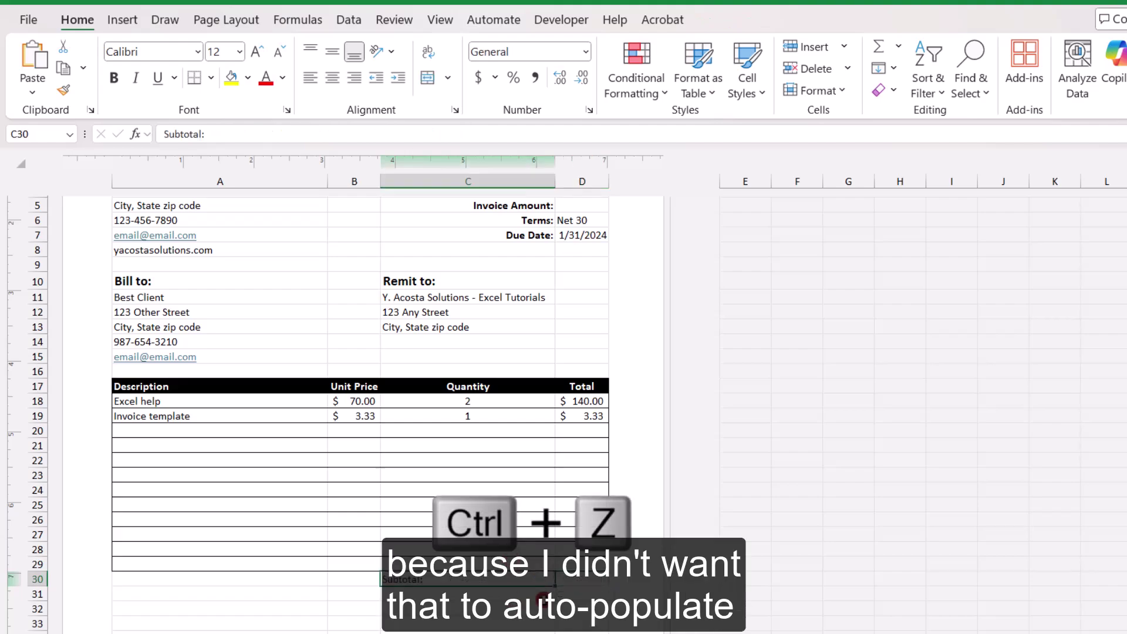
pyautogui.click(579, 579)
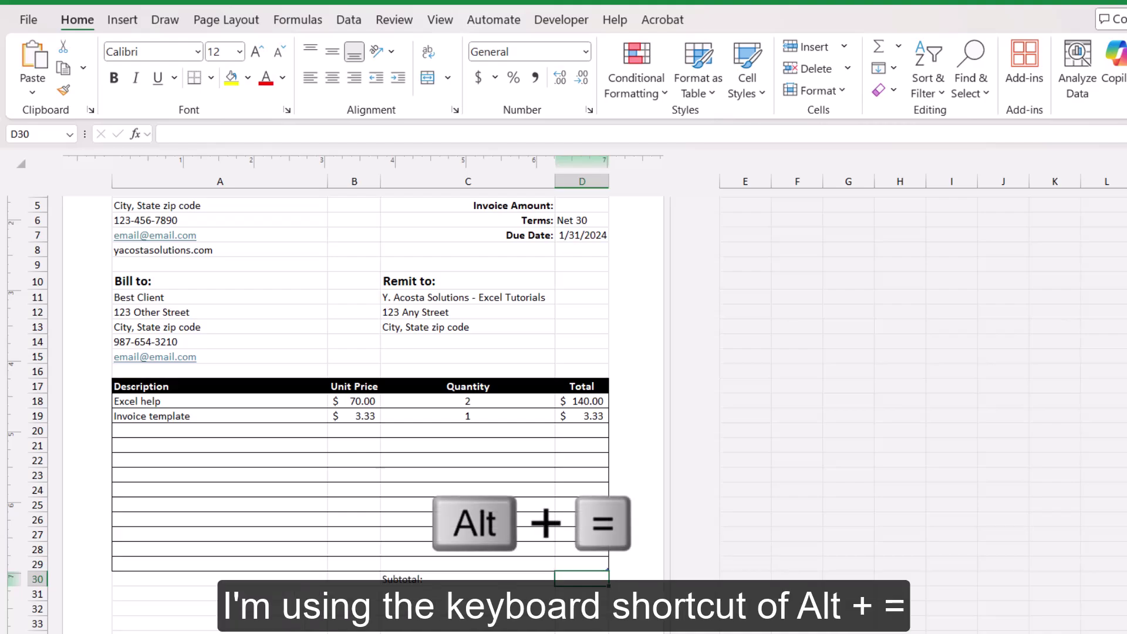
pyautogui.hotkey('alt', '=')
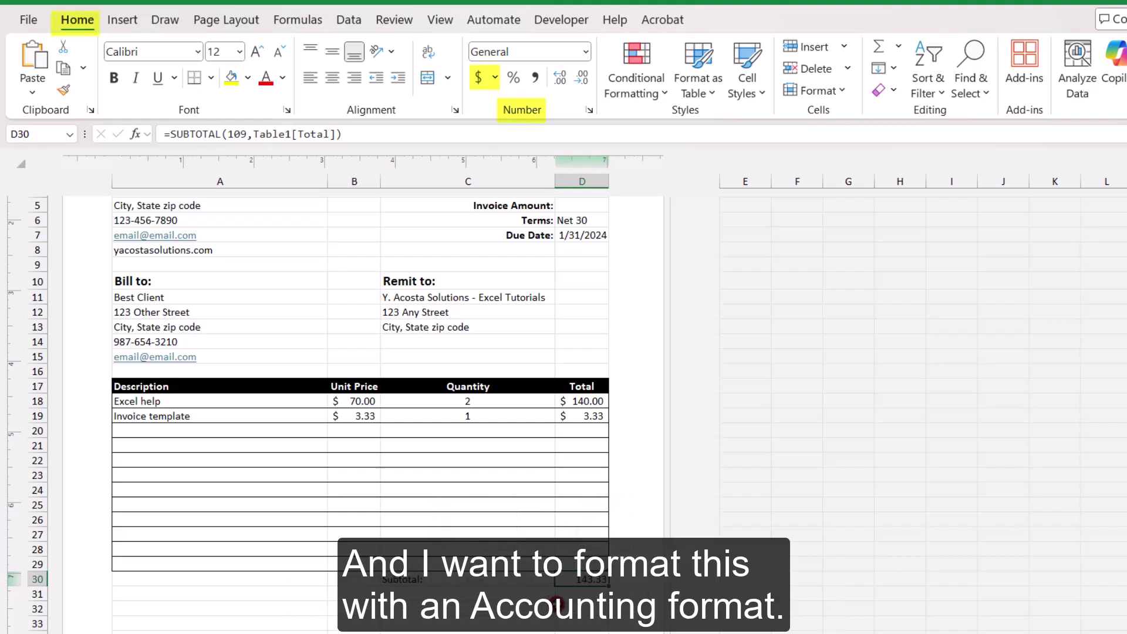
# Give the subtotal Accounting format and label C31 Tax 6%:
pyautogui.click(482, 78)
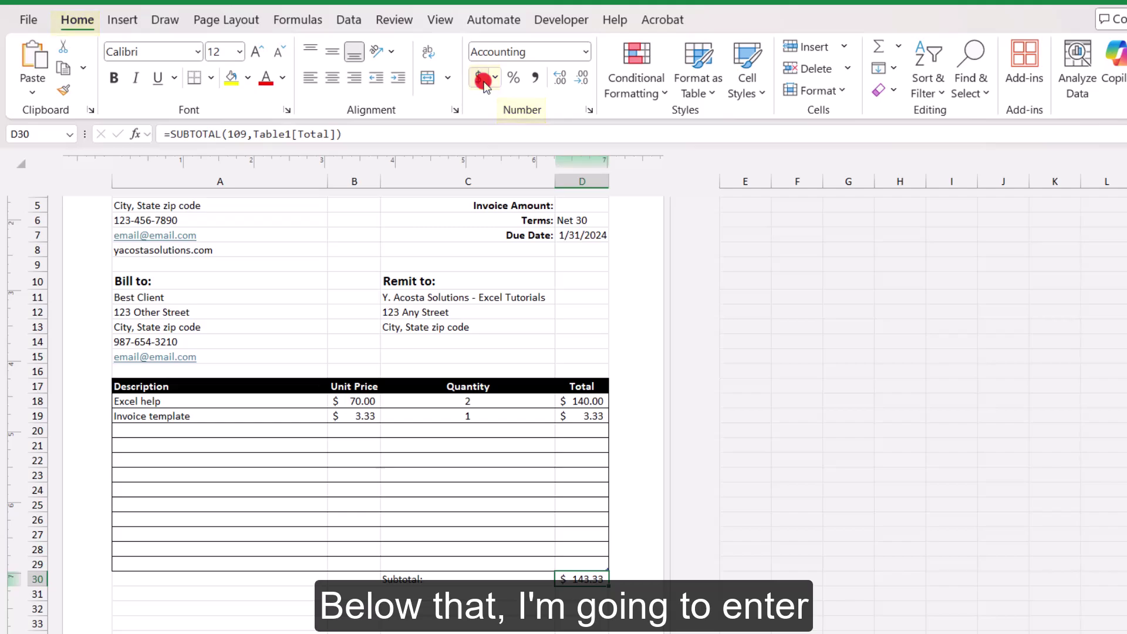
pyautogui.click(446, 594)
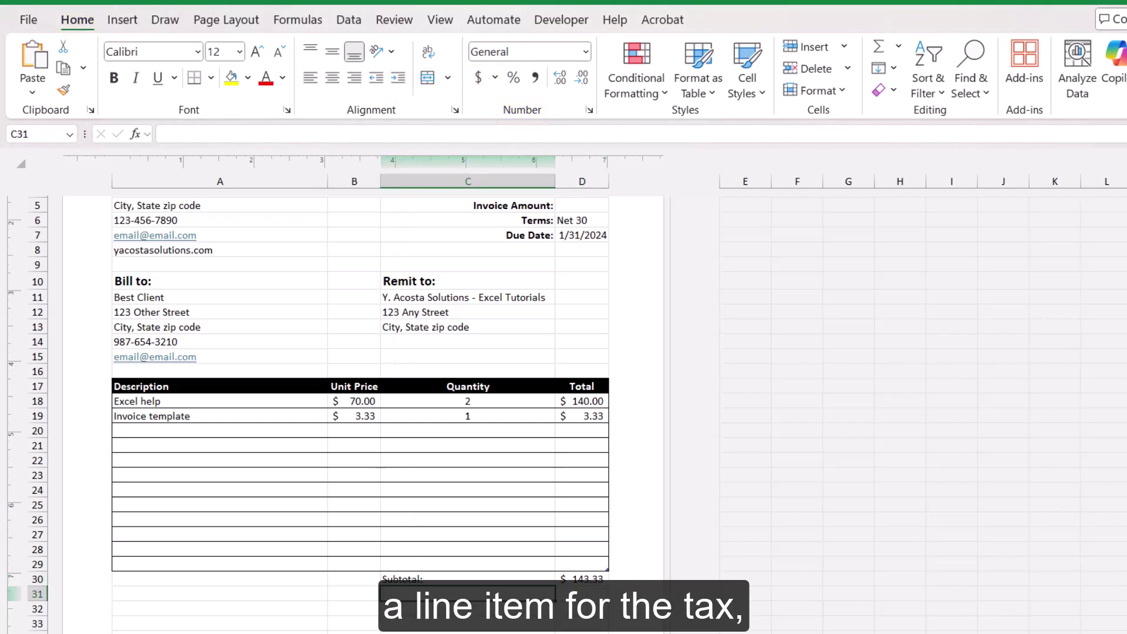
pyautogui.write('Tax')
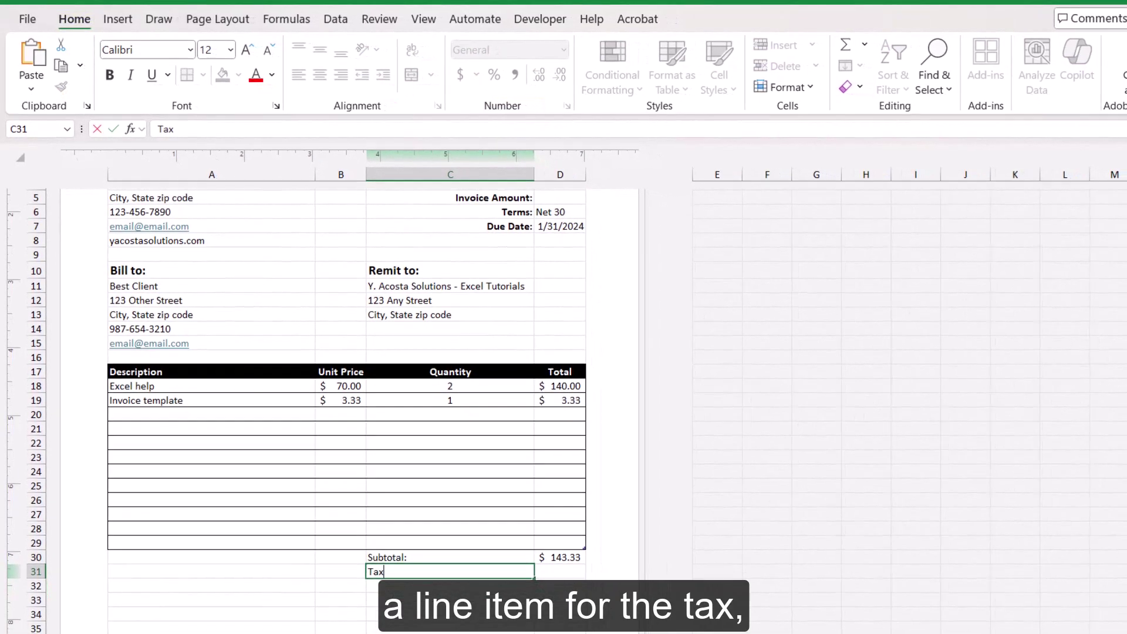
pyautogui.write(' 6%:')
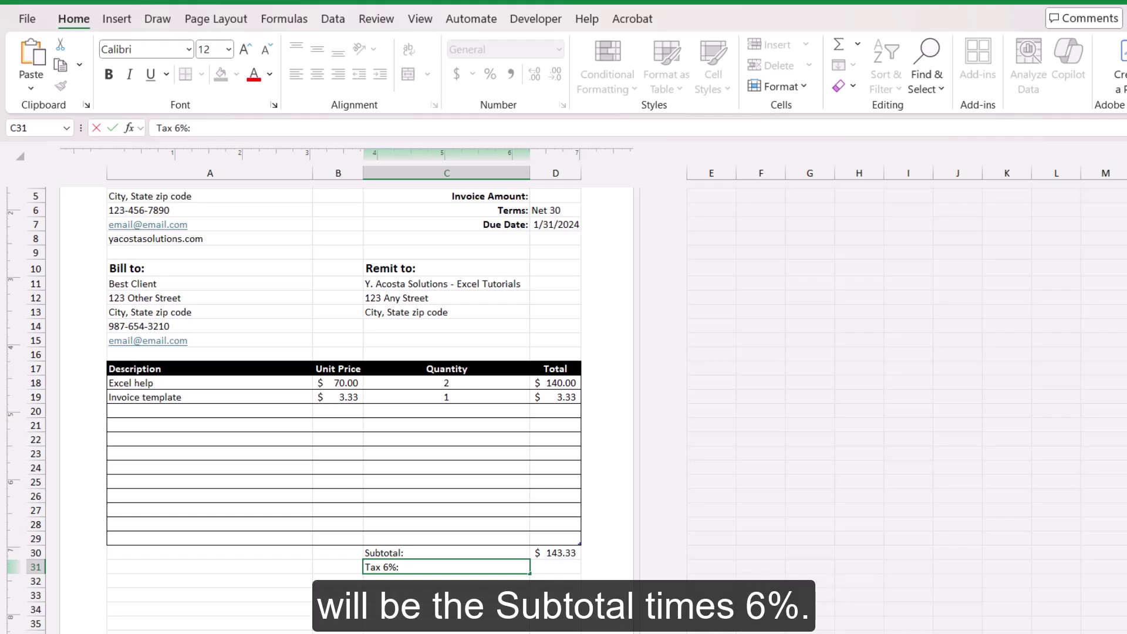
# Enter =D30*6% in D31 to compute the $8.60 tax
pyautogui.click(556, 567)
pyautogui.write('=')
pyautogui.press('Up')
pyautogui.write('*')
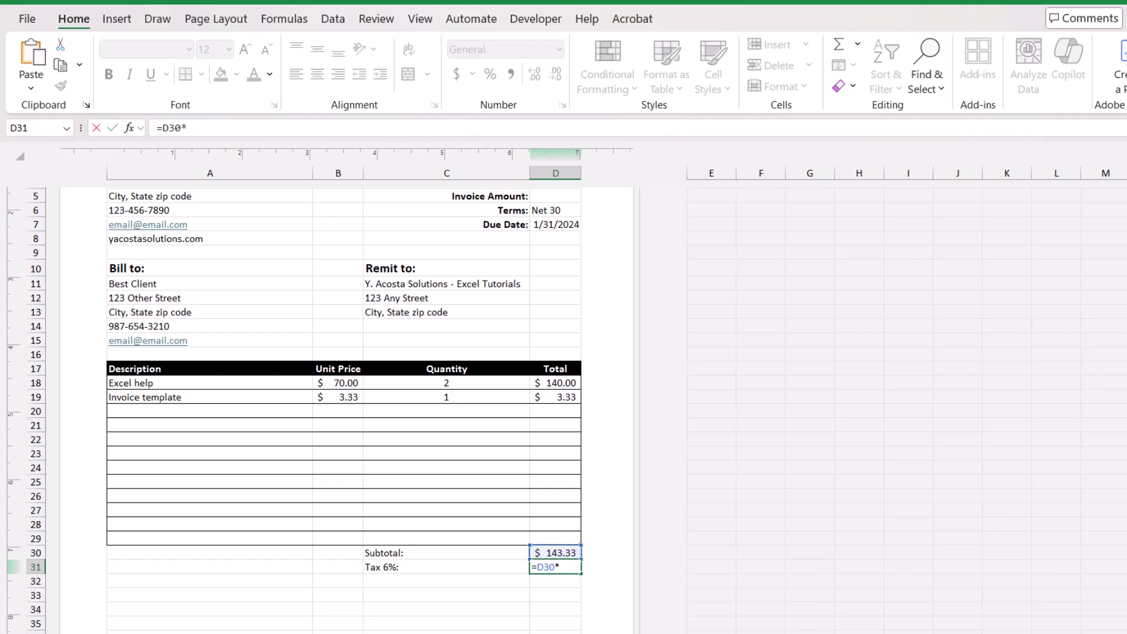
pyautogui.write('6%')
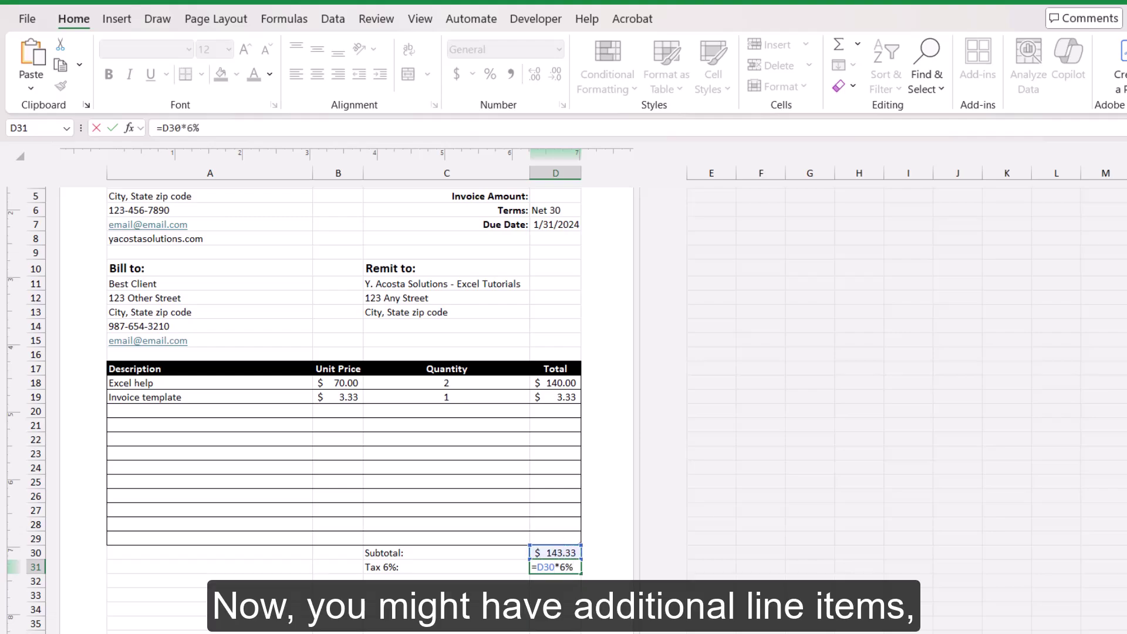
pyautogui.click(446, 581)
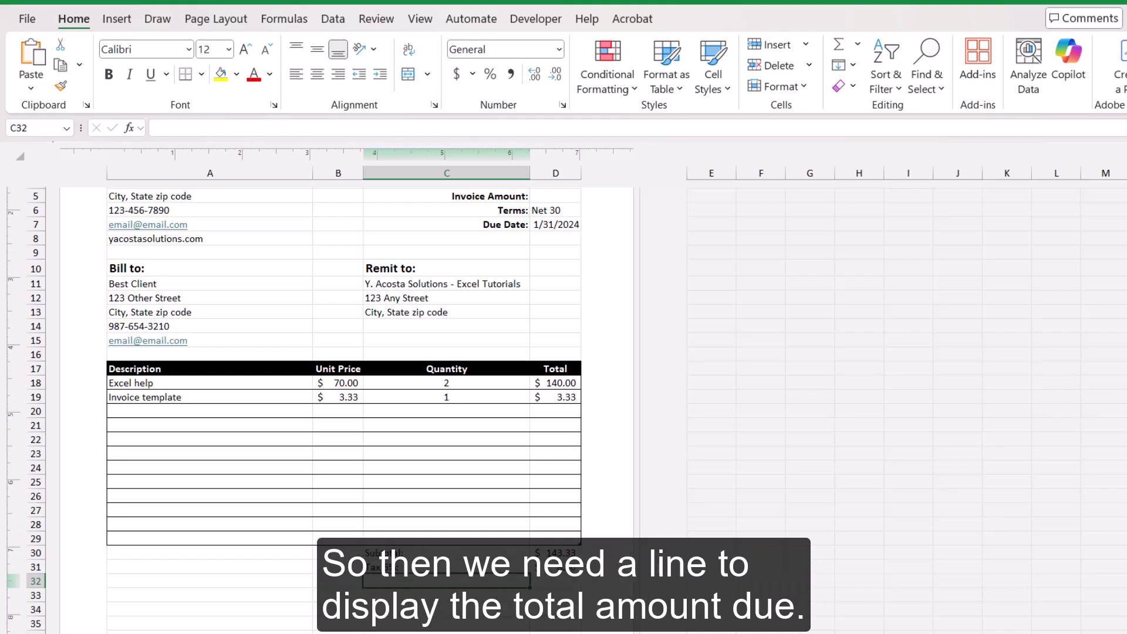
# Type the Amount Due: label in C32 below the tax line
pyautogui.scroll(-1, 344, 364)
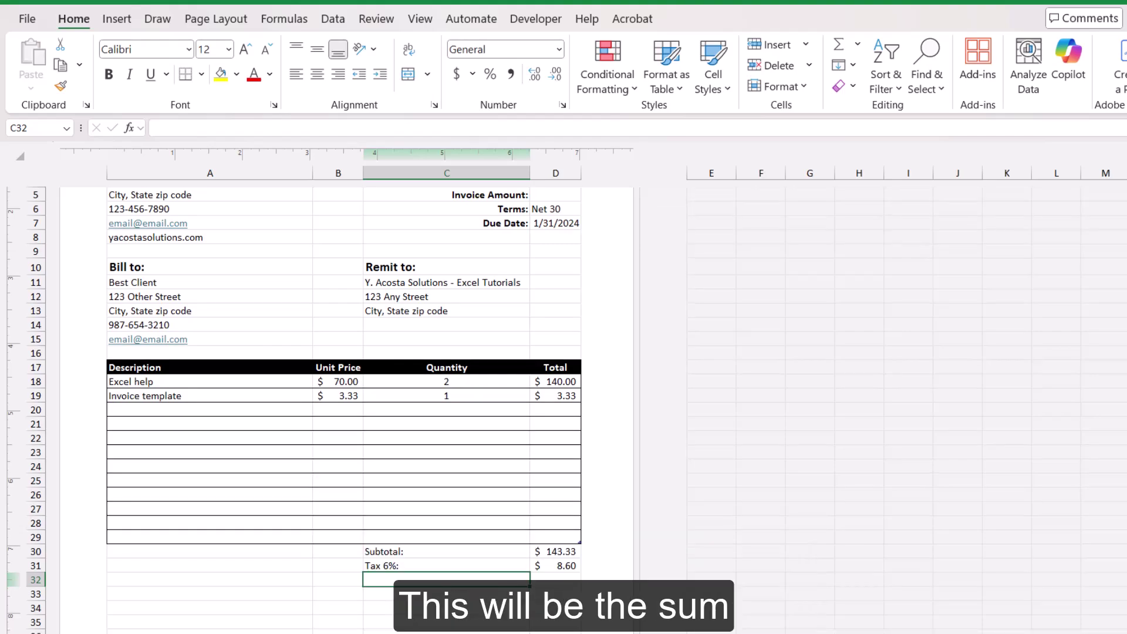
pyautogui.write('Amount D')
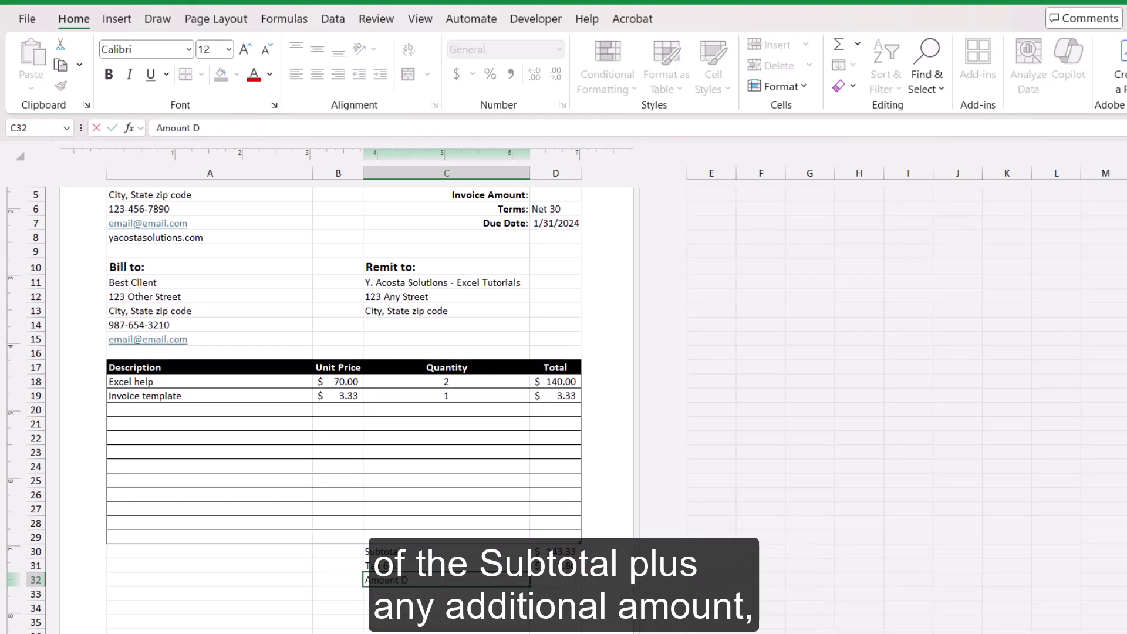
pyautogui.write('ue:')
# Enter =SUM(D30:D31) in D32 so Amount Due totals subtotal and tax
pyautogui.press('Right')
pyautogui.write('=')
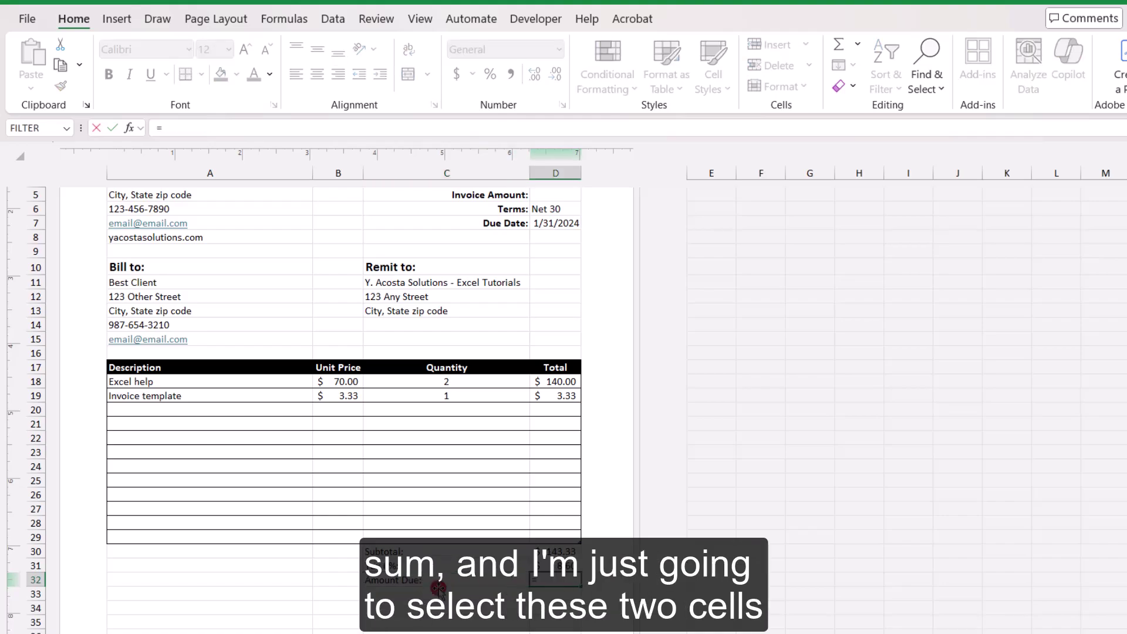
pyautogui.write('sum(')
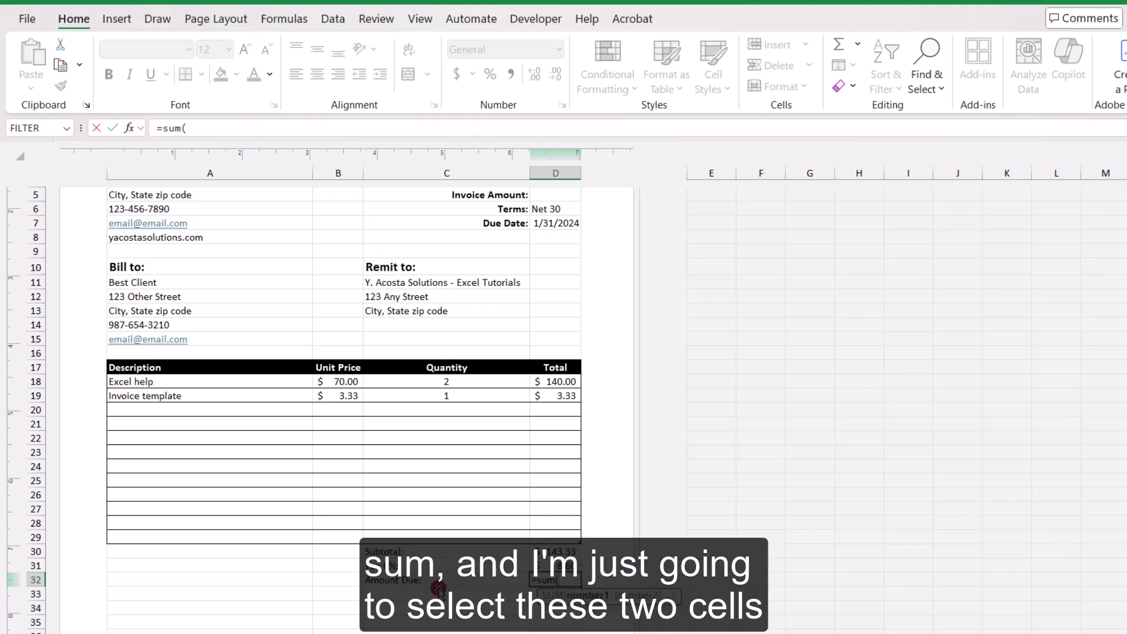
pyautogui.moveTo(558, 552); pyautogui.dragTo(572, 567)
pyautogui.write(')')
pyautogui.press('Return')
# Bold and right-align the three total labels, and enlarge the Amount Due line to 14 pt
pyautogui.moveTo(470, 581); pyautogui.dragTo(476, 551)
pyautogui.hotkey('ctrl', 'b')
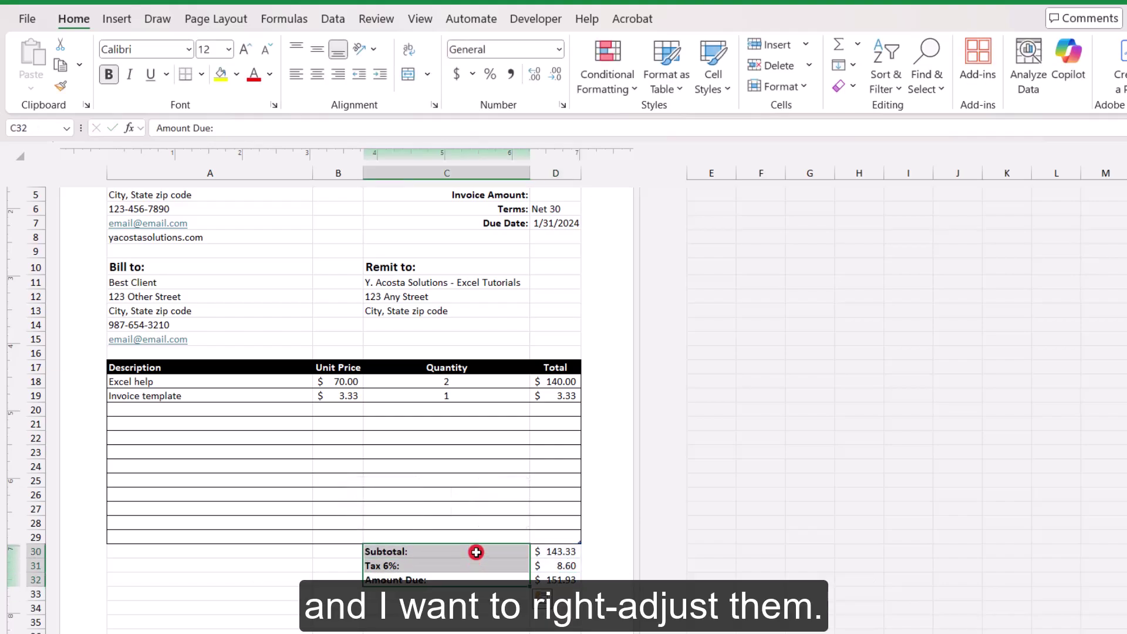
pyautogui.click(331, 76)
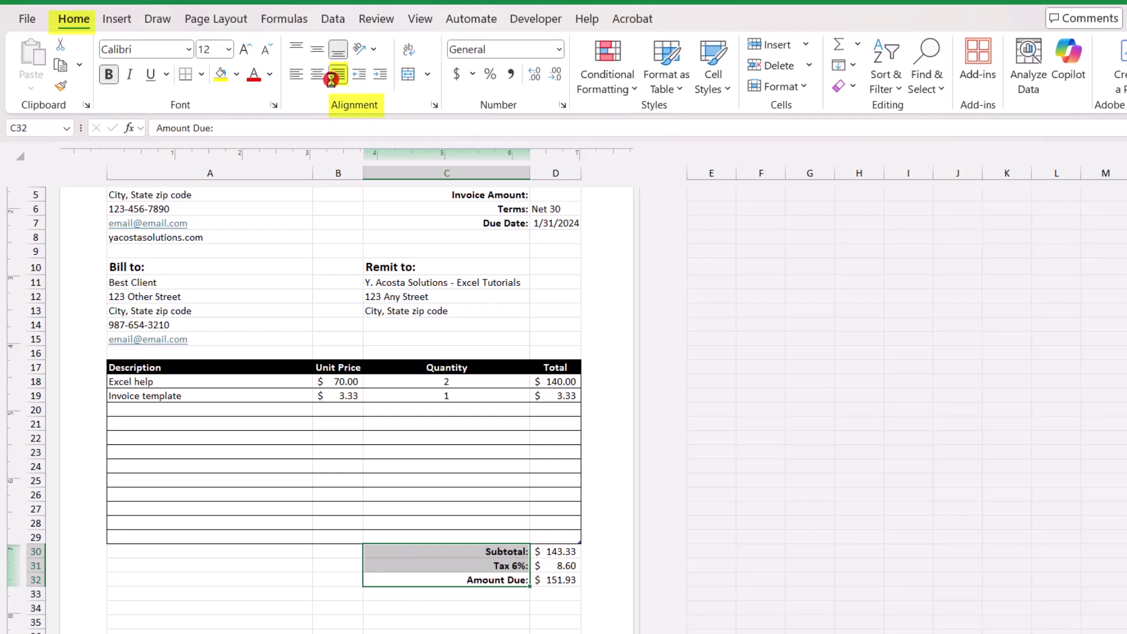
pyautogui.click(570, 579)
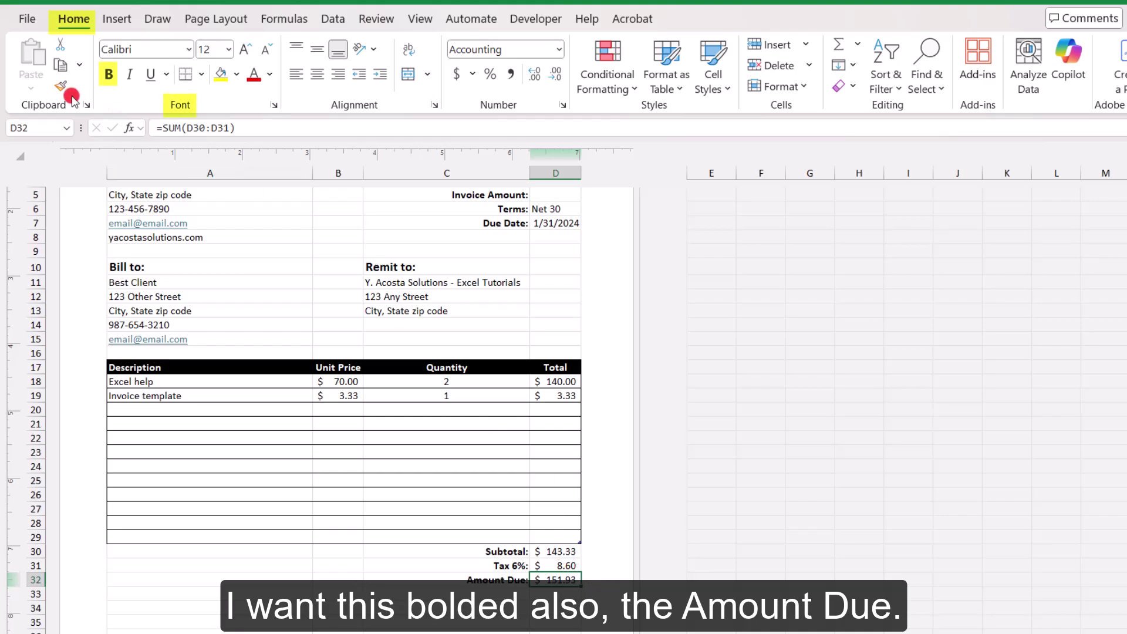
pyautogui.moveTo(517, 580); pyautogui.dragTo(558, 580)
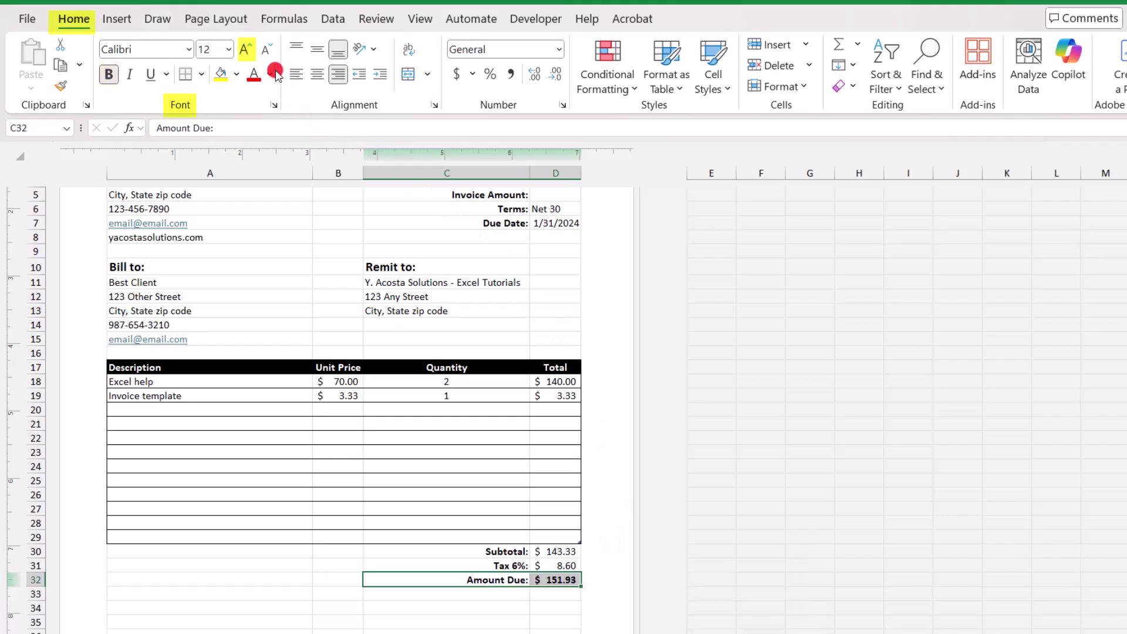
pyautogui.click(247, 56)
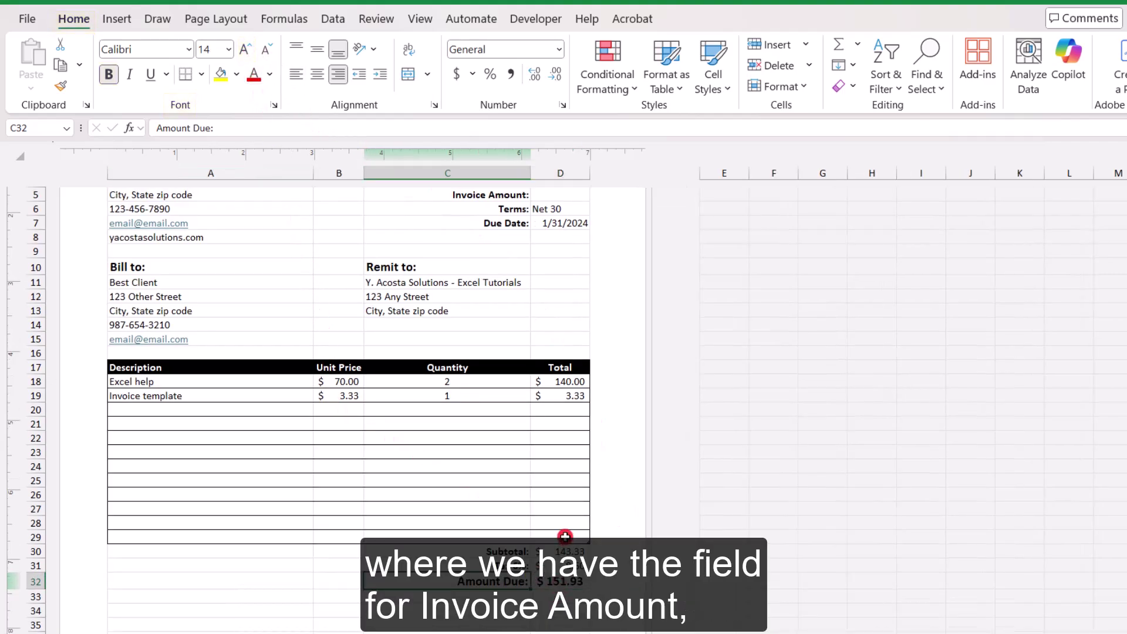
# Link the Invoice Amount in D5 to the Amount Due total with =D32
pyautogui.scroll(1, 565, 536)
pyautogui.click(577, 235)
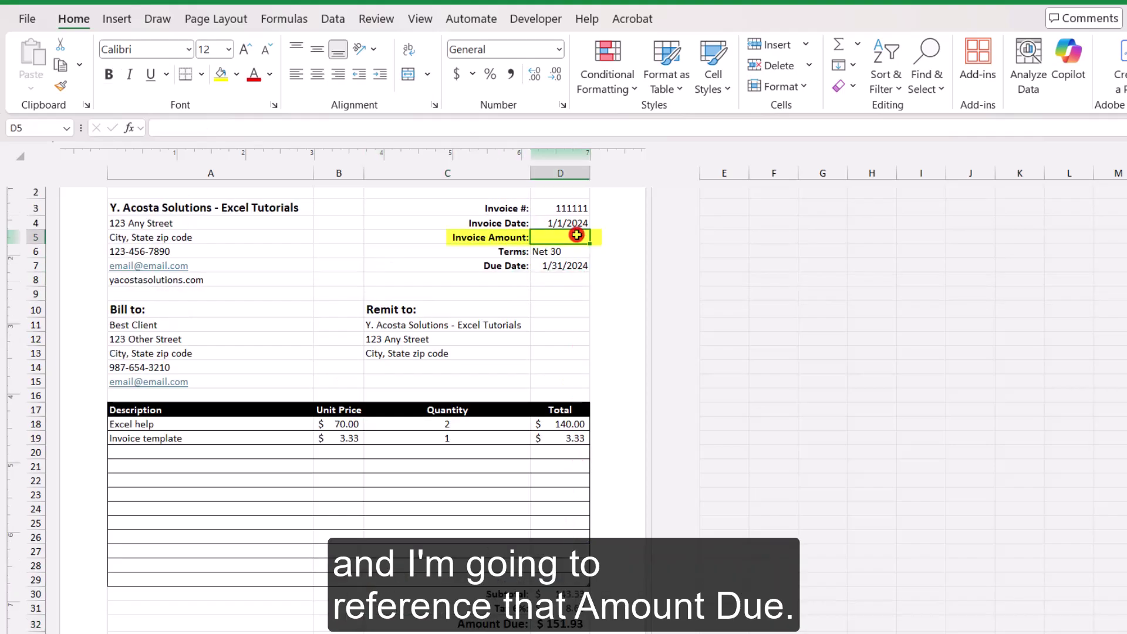
pyautogui.write('=')
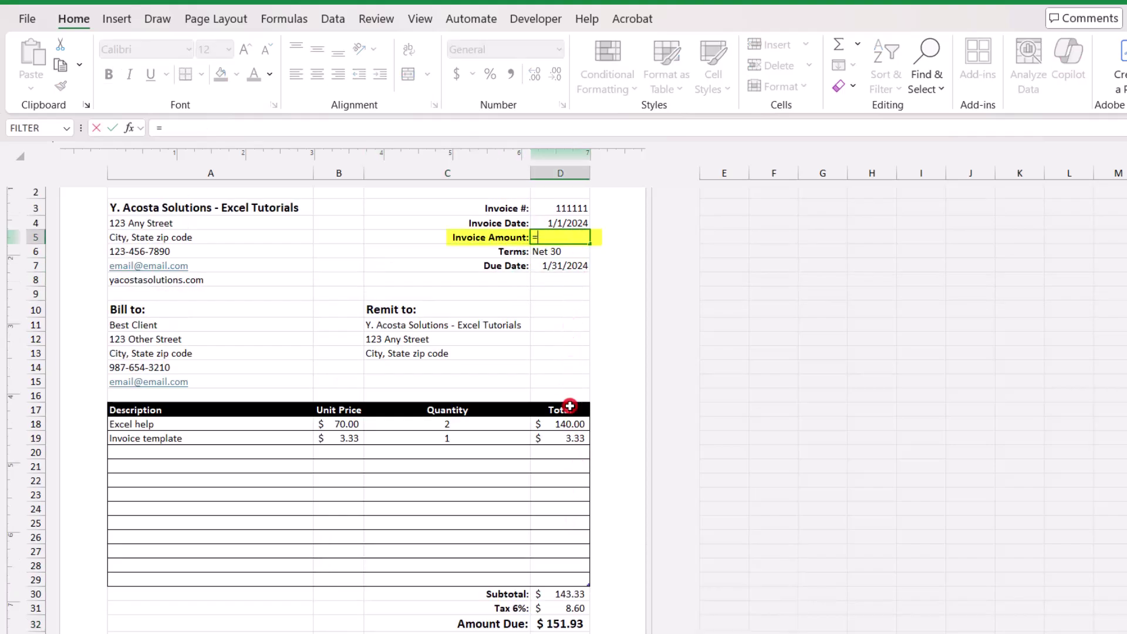
pyautogui.click(573, 622)
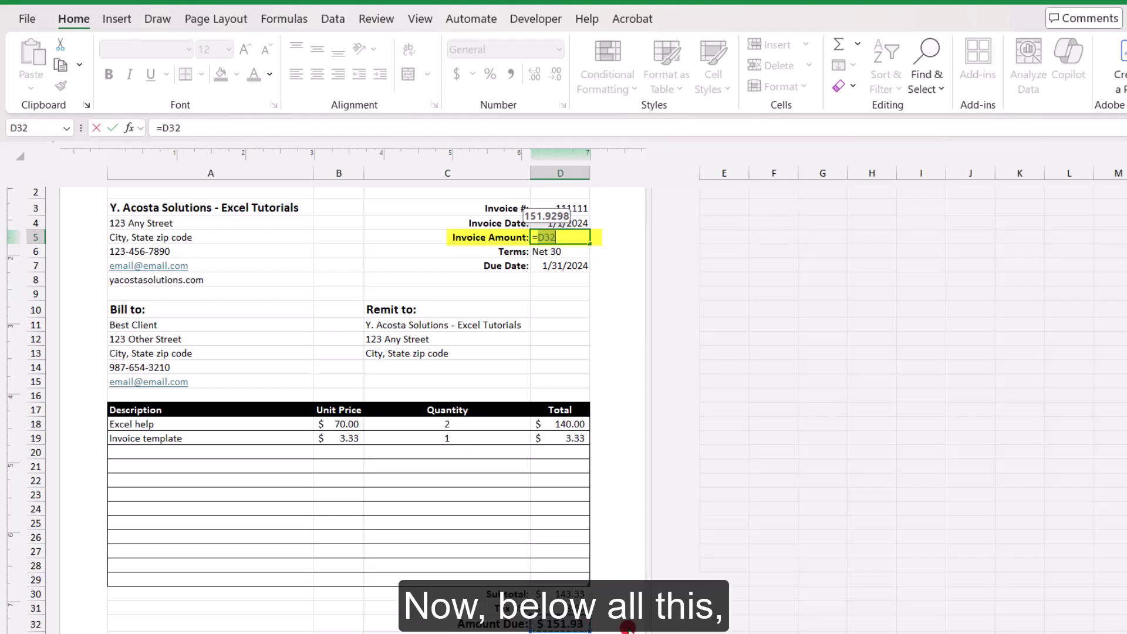
pyautogui.press('Return')
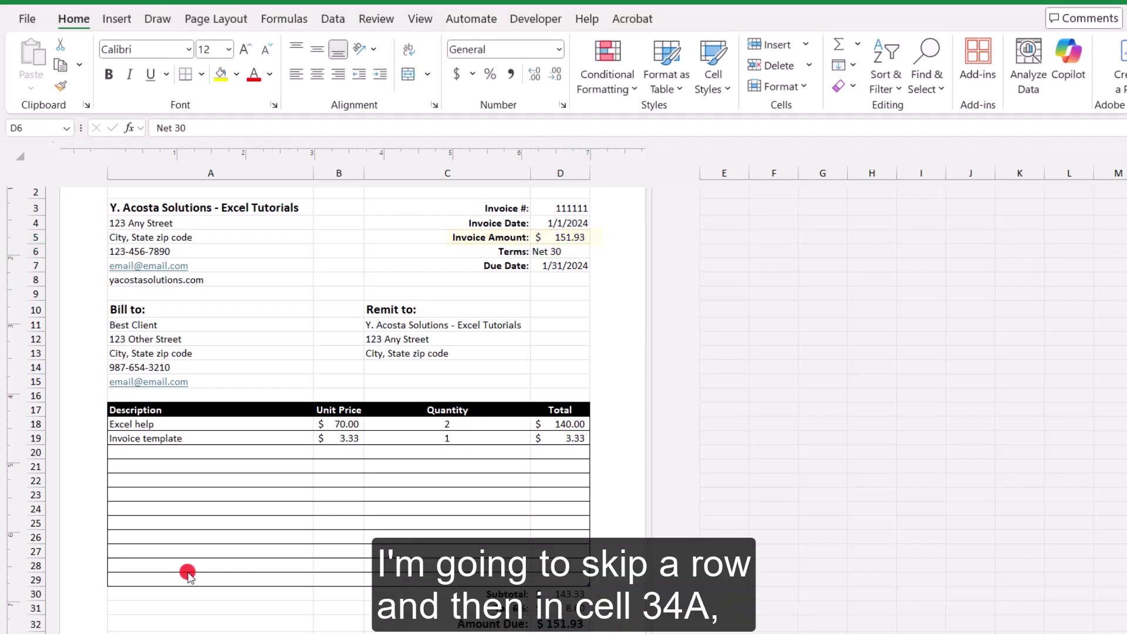
# Enter a Notes: heading in cell A34
pyautogui.scroll(-2, 187, 572)
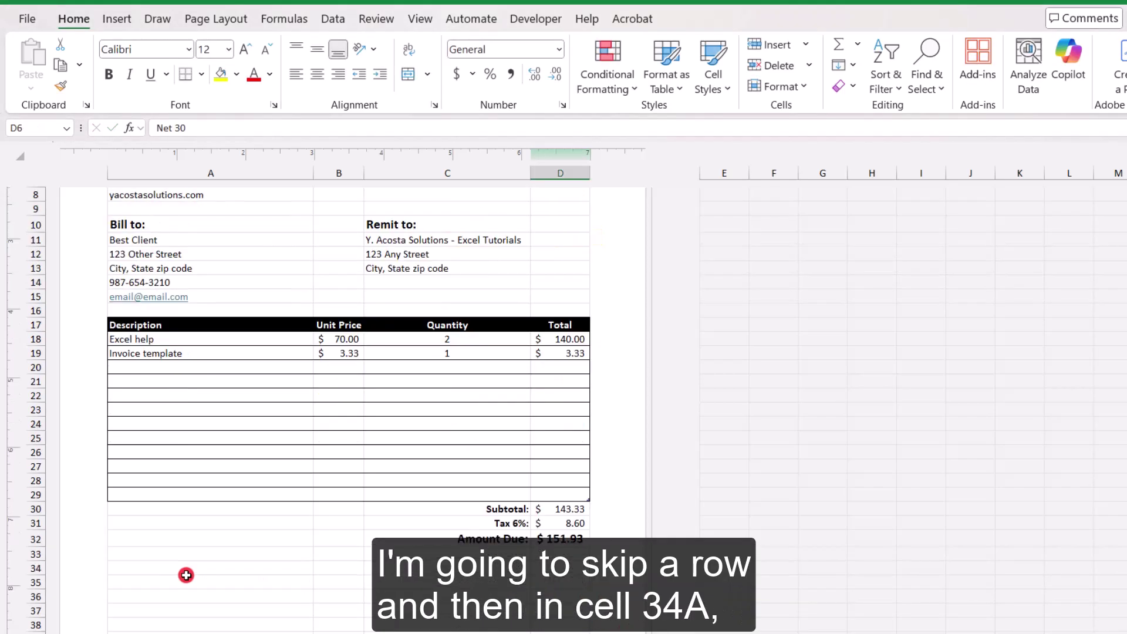
pyautogui.click(132, 570)
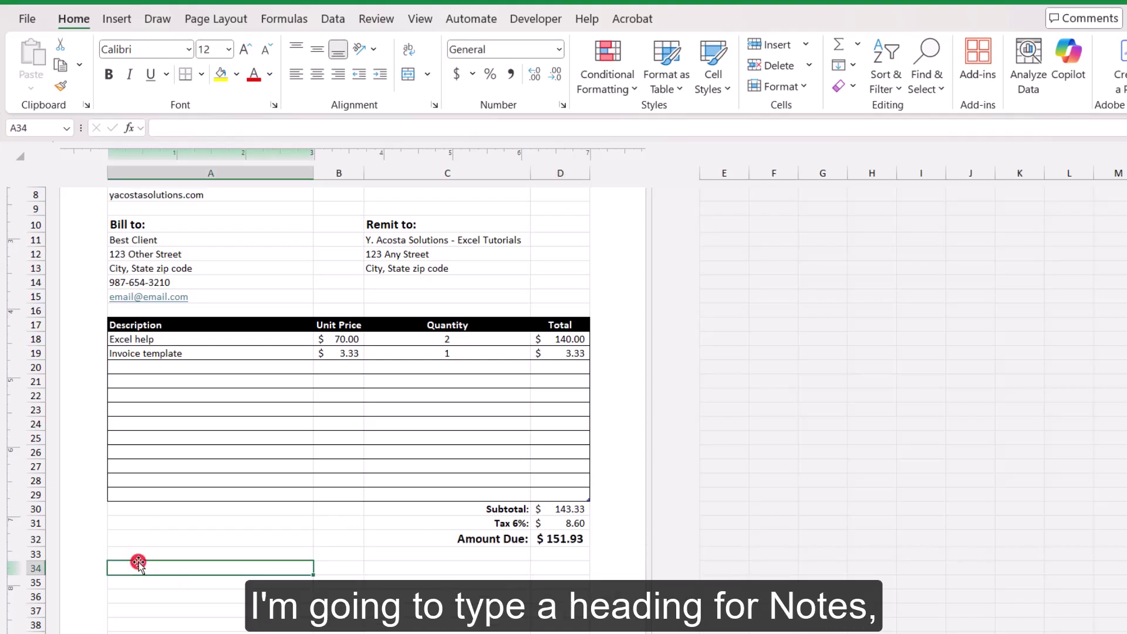
pyautogui.write('Notes:')
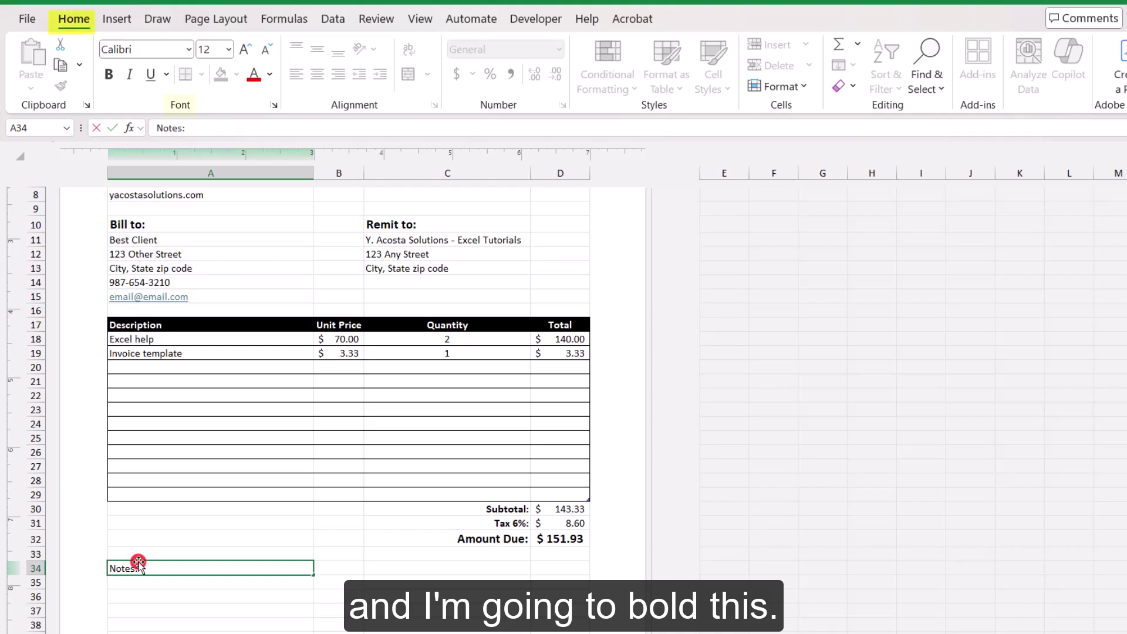
pyautogui.hotkey('ctrl', 'Return')
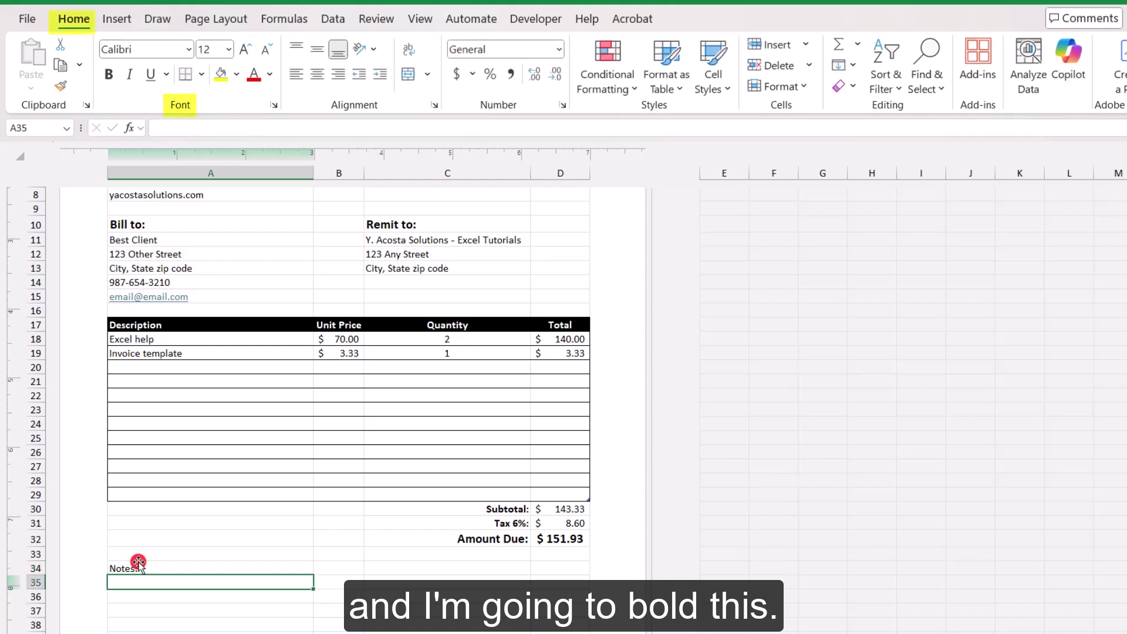
pyautogui.hotkey('ctrl', 'b')
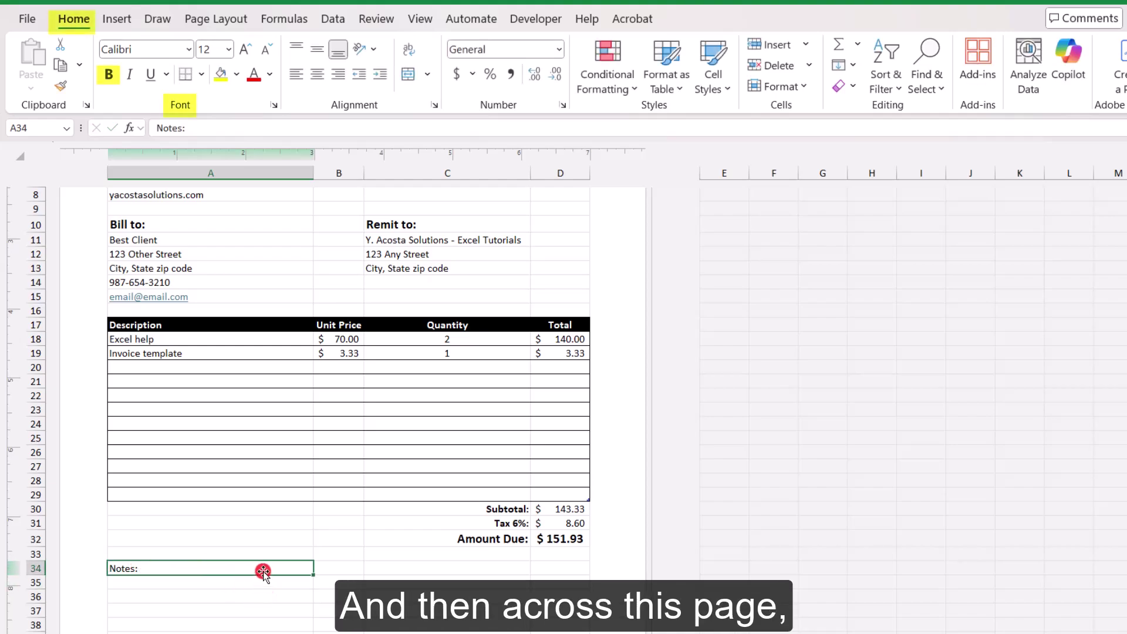
# Bold the Notes: heading and give A34:D34 a bottom border
pyautogui.click(108, 75)
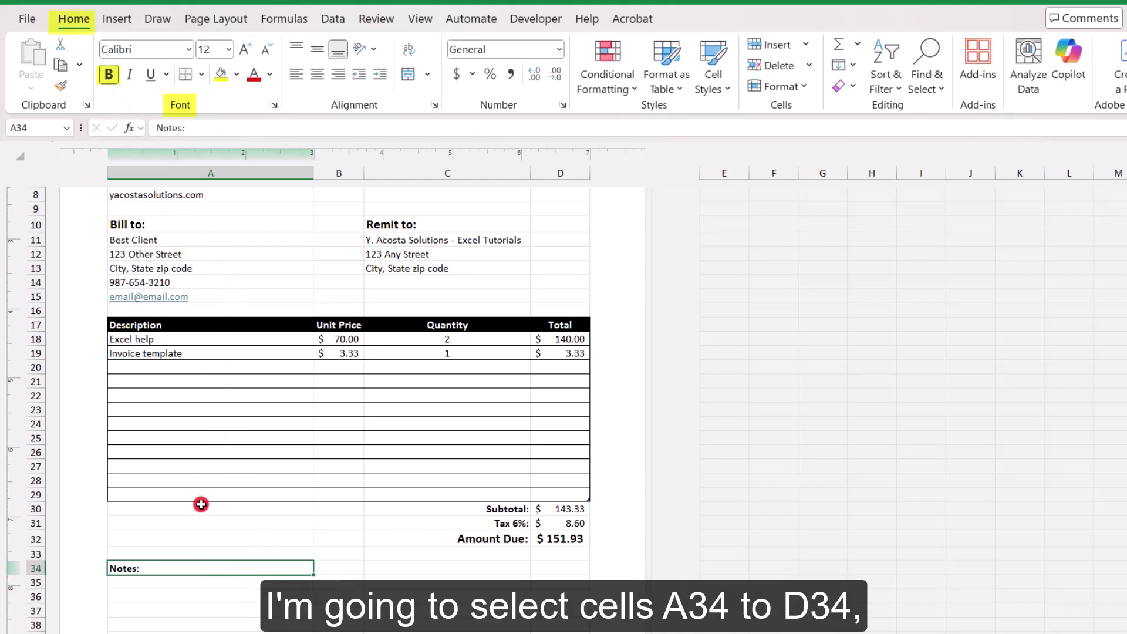
pyautogui.moveTo(196, 565); pyautogui.dragTo(547, 569)
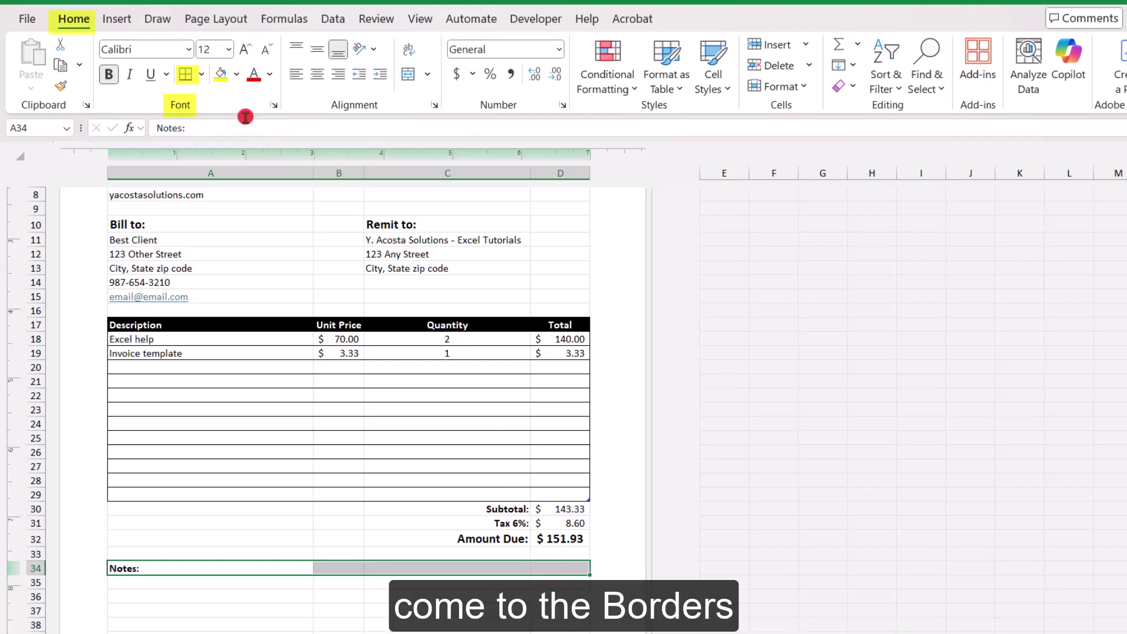
pyautogui.click(203, 76)
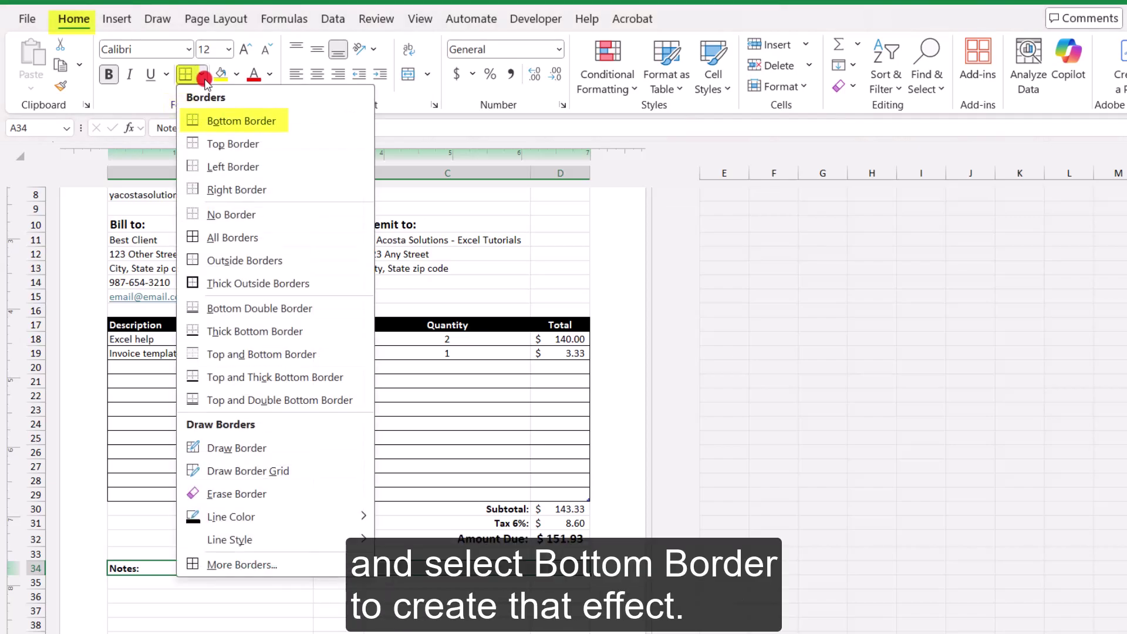
pyautogui.click(217, 121)
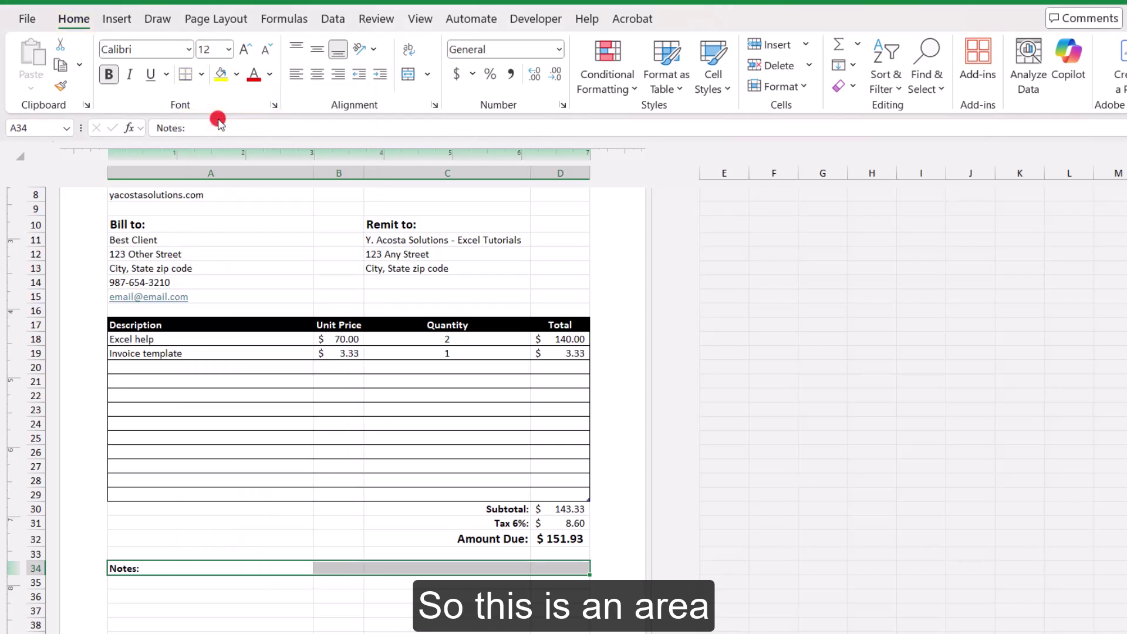
pyautogui.click(157, 572)
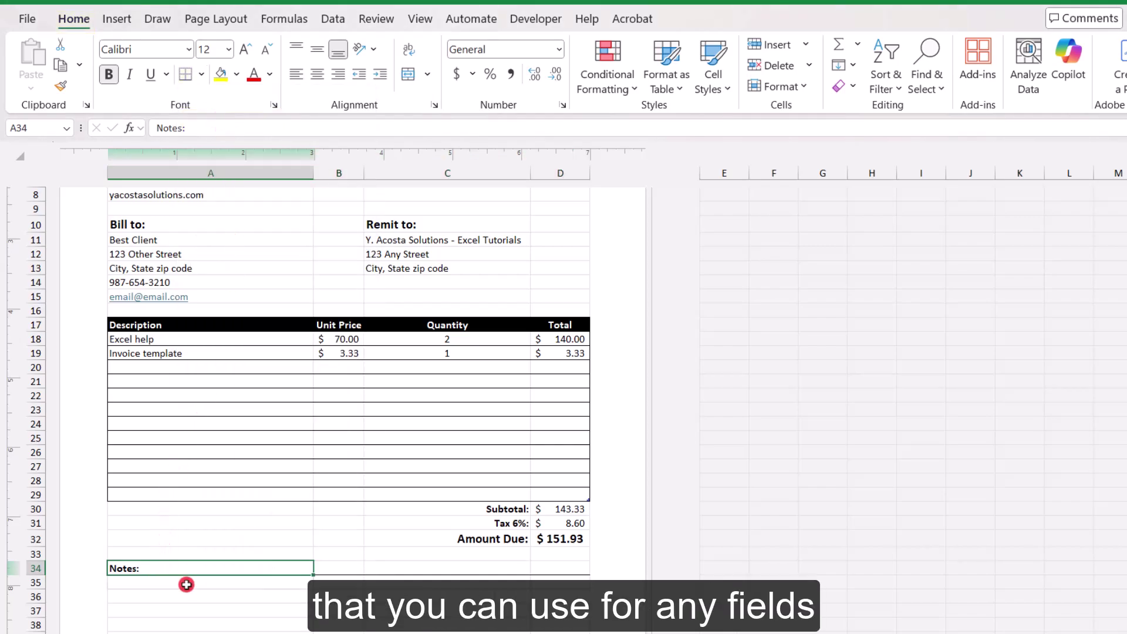
# Label A35 'Date processed:' and A36 'Processed by:'
pyautogui.click(188, 587)
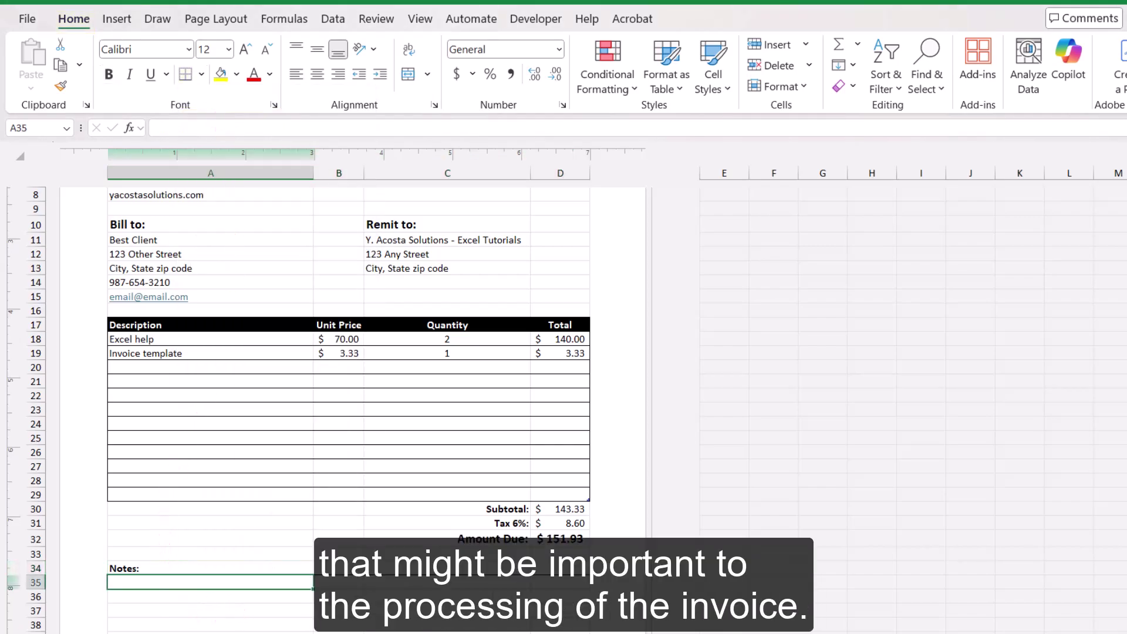
pyautogui.write('Date p')
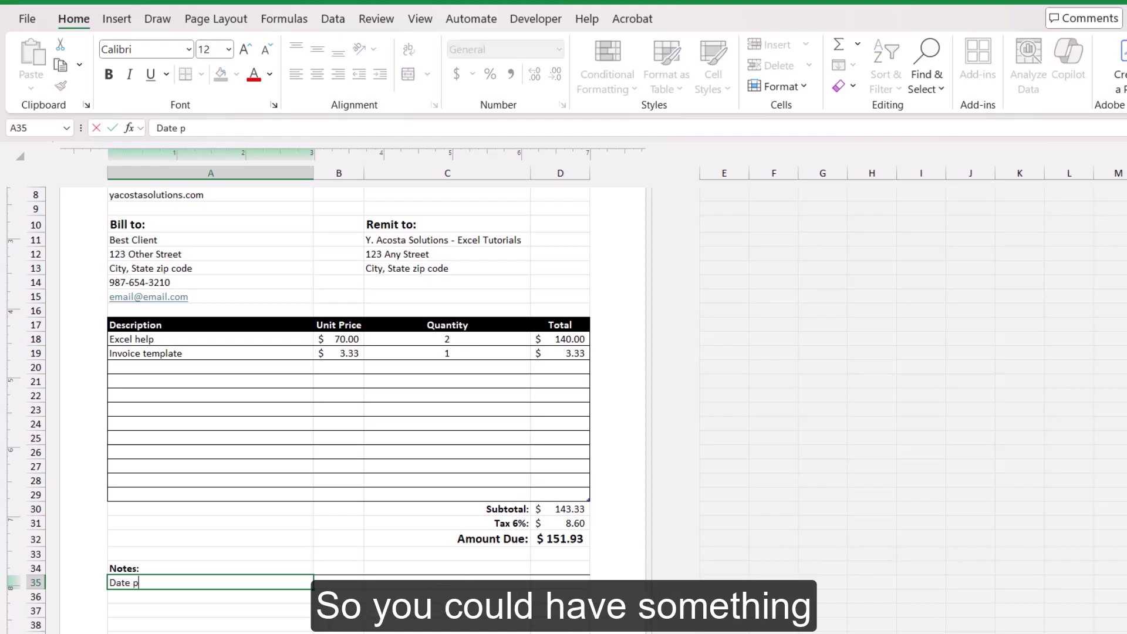
pyautogui.write('rocessed:')
pyautogui.press('Return')
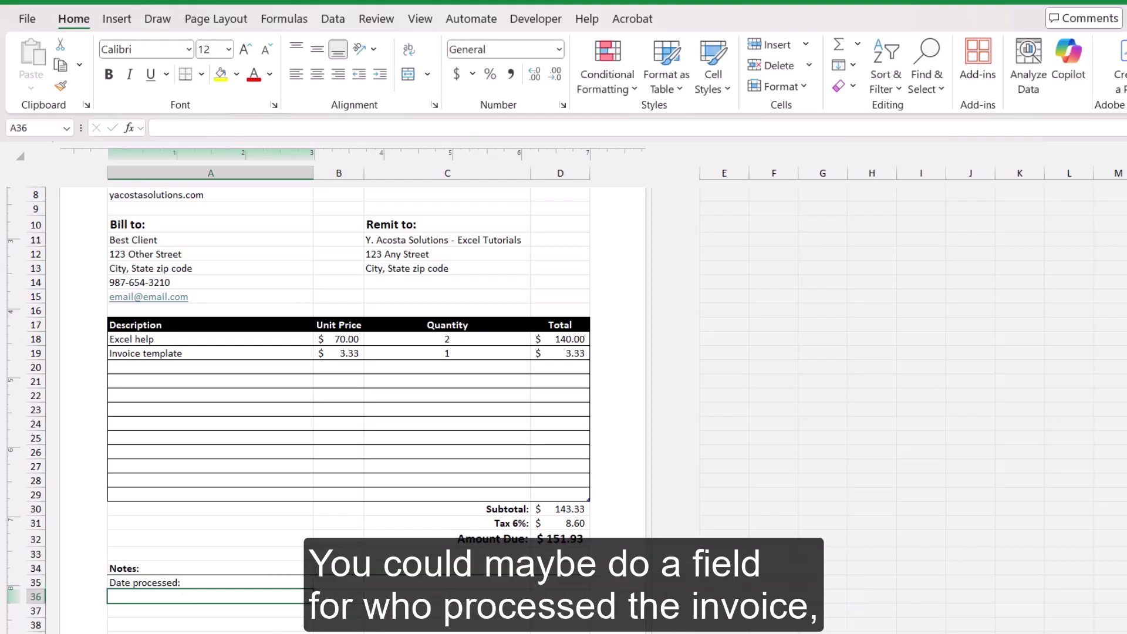
pyautogui.write('Processed by:')
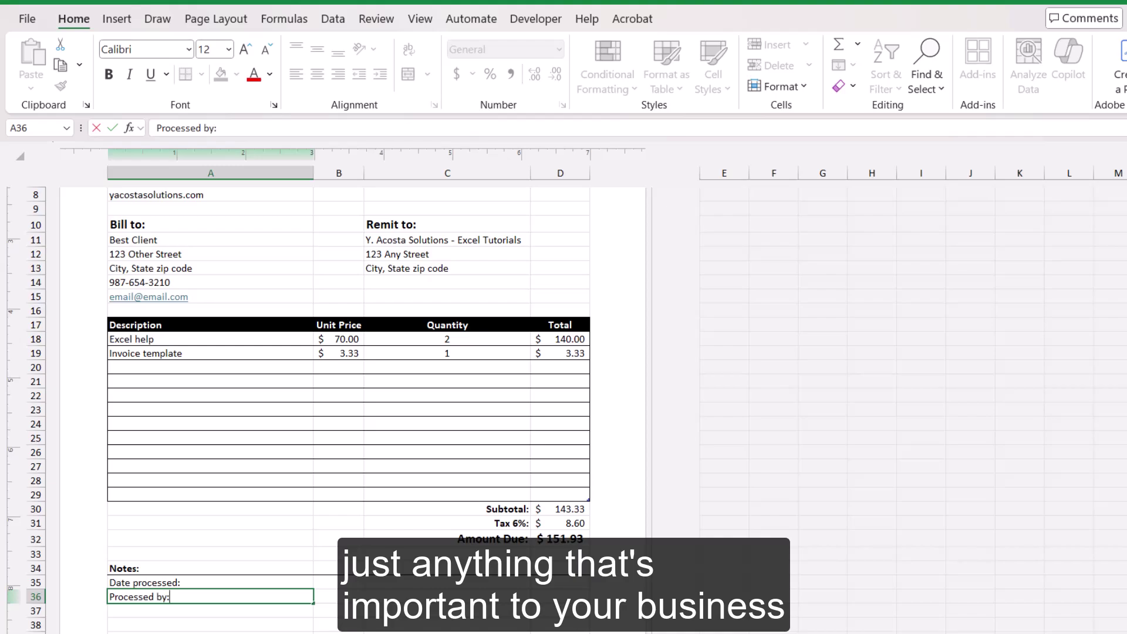
pyautogui.press('Tab')
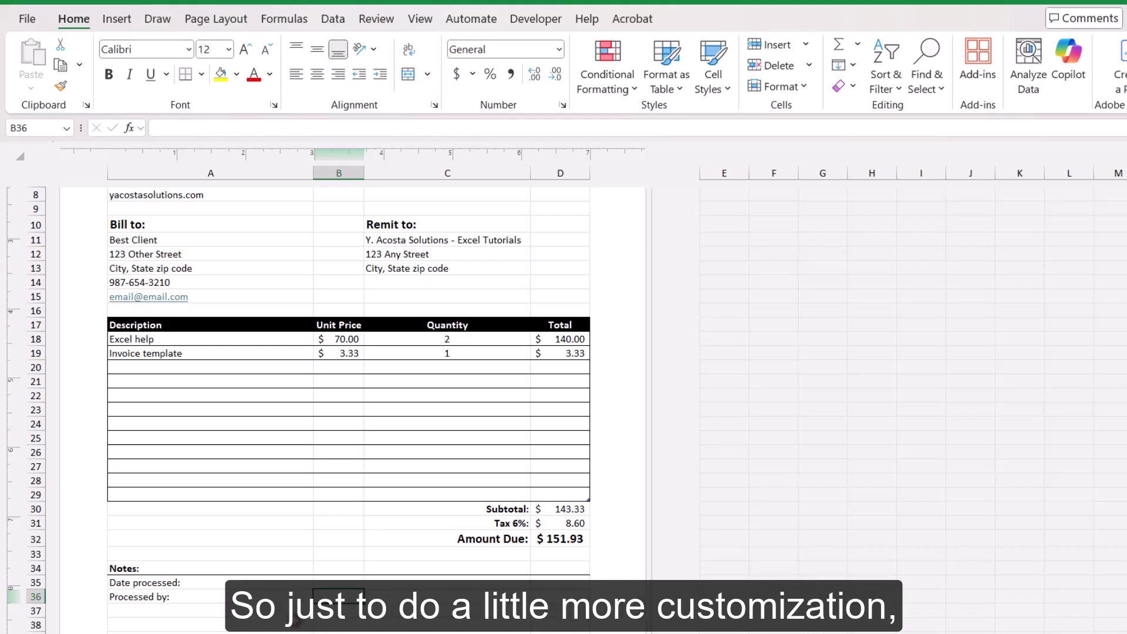
# Select the whole worksheet and set its font colour to the dark green theme colour
pyautogui.scroll(3, 219, 493)
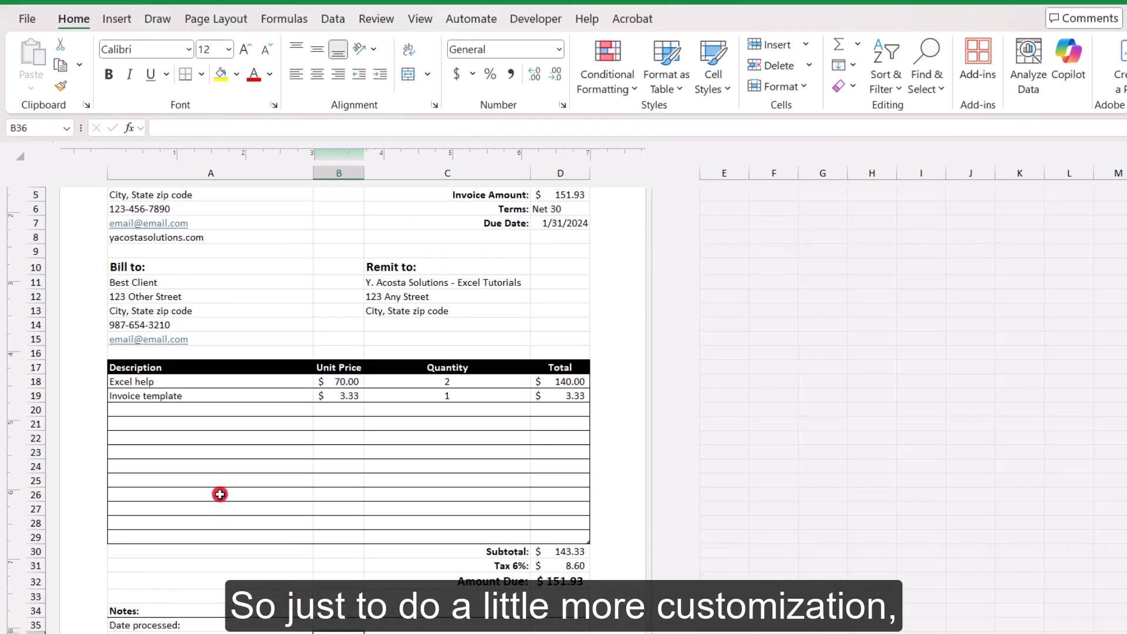
pyautogui.scroll(1, 129, 377)
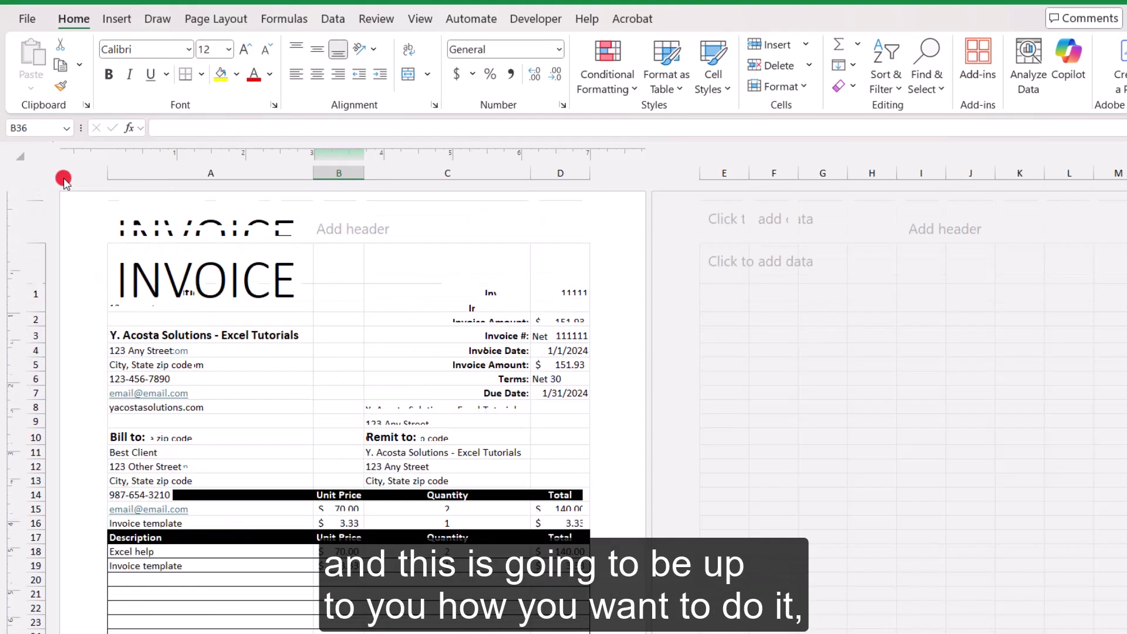
pyautogui.click(20, 155)
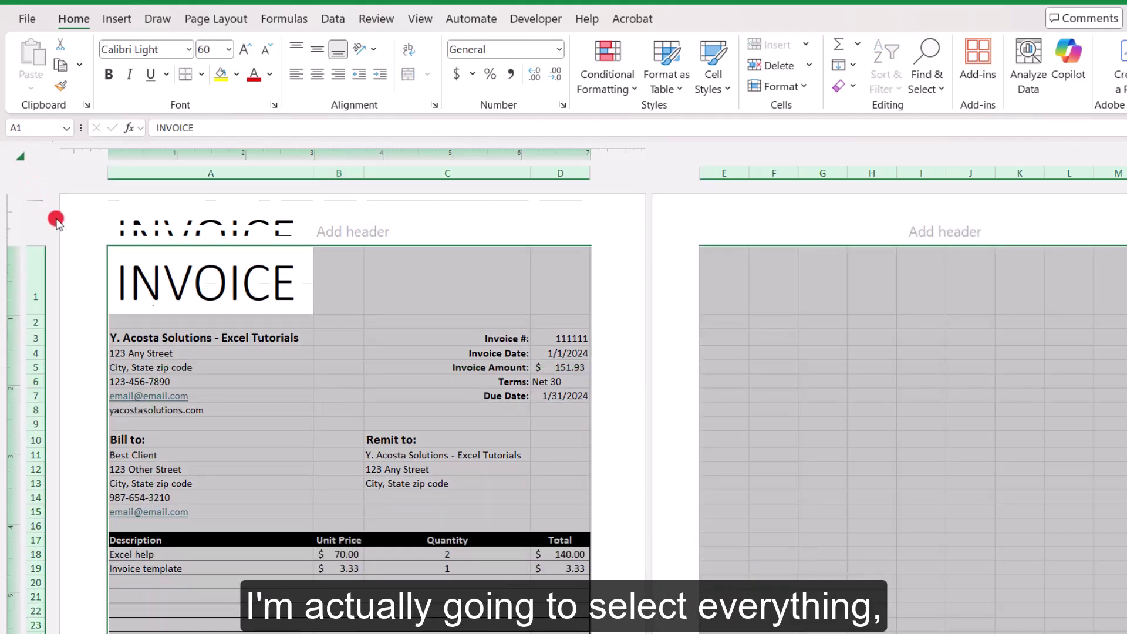
pyautogui.click(270, 76)
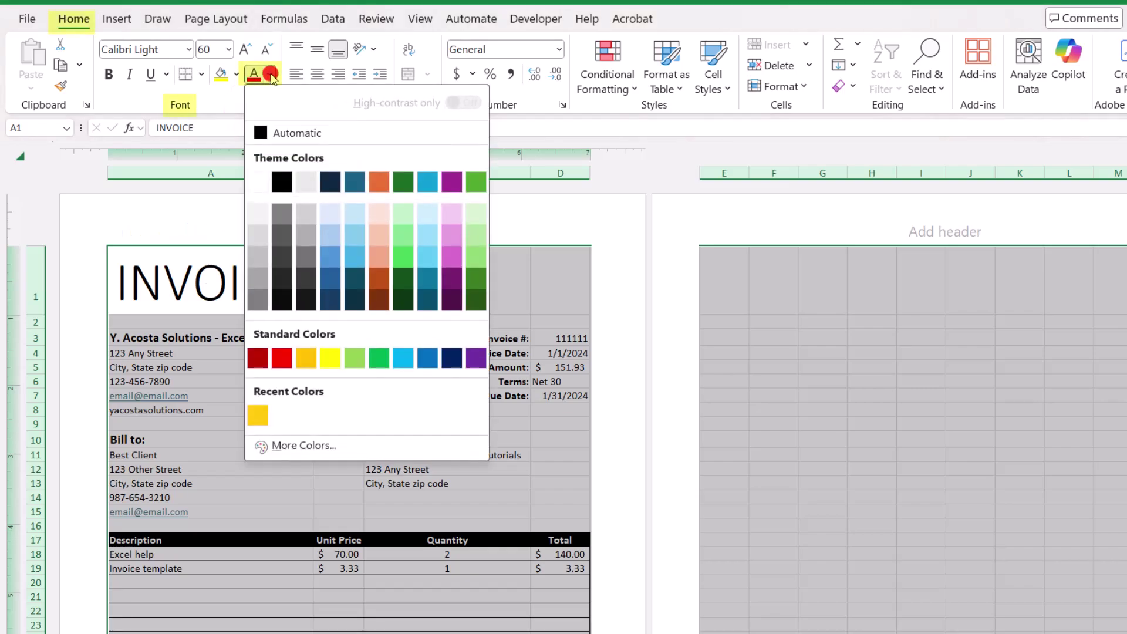
pyautogui.click(401, 183)
# Fill the table header row A17:D17 with the custom hex colour ffc907
pyautogui.click(297, 540)
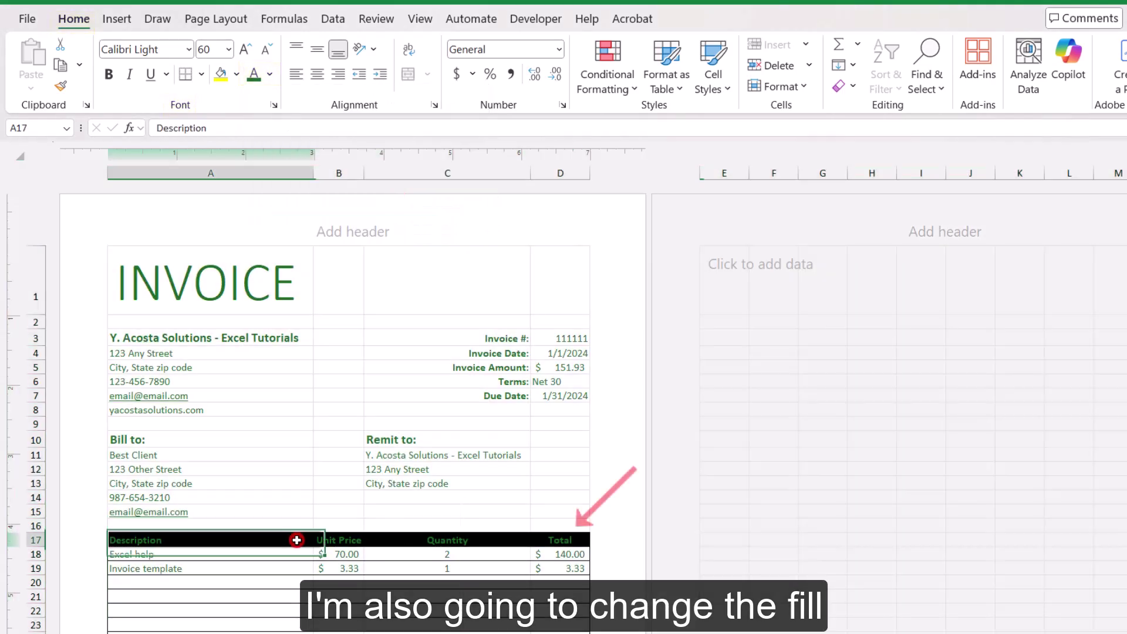
pyautogui.moveTo(296, 540); pyautogui.dragTo(534, 541)
pyautogui.click(236, 74)
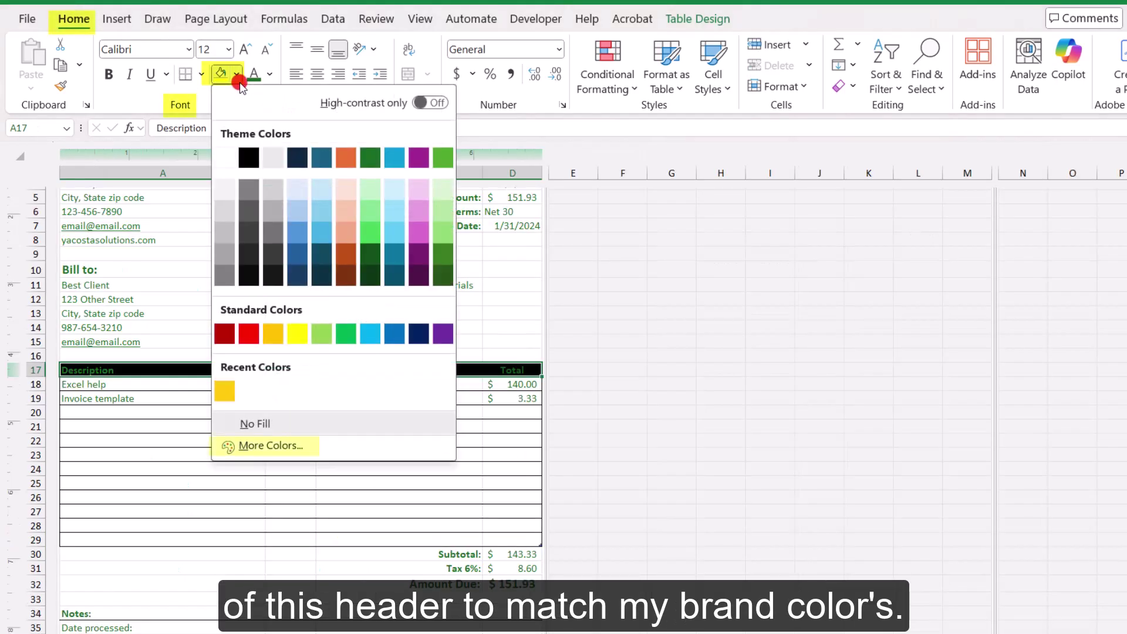
pyautogui.click(295, 448)
pyautogui.click(646, 233)
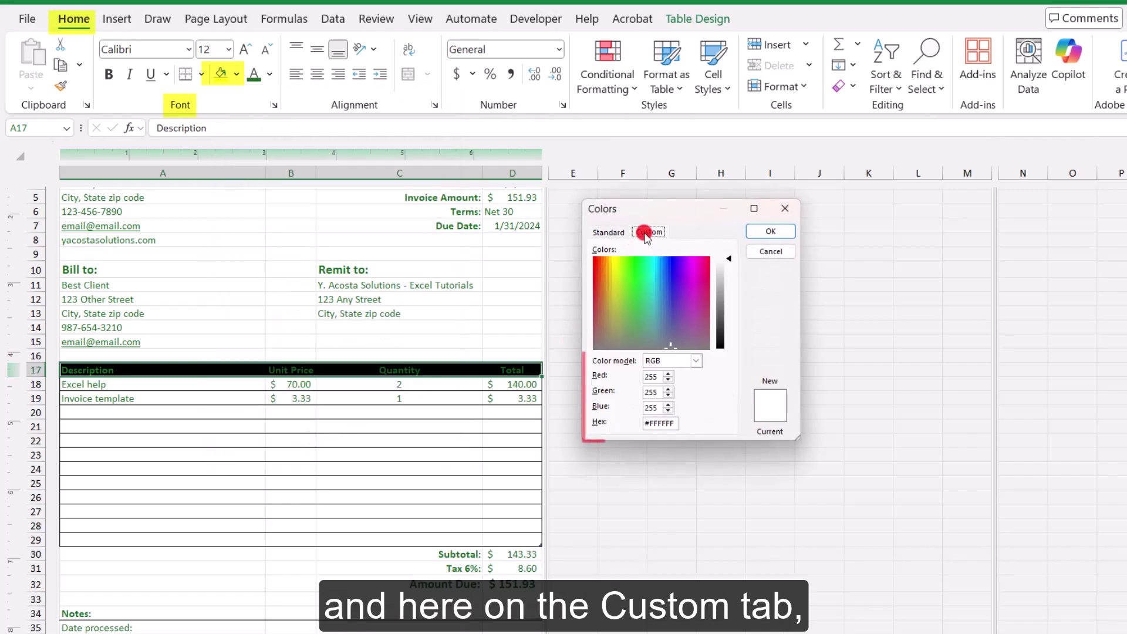
pyautogui.click(651, 423)
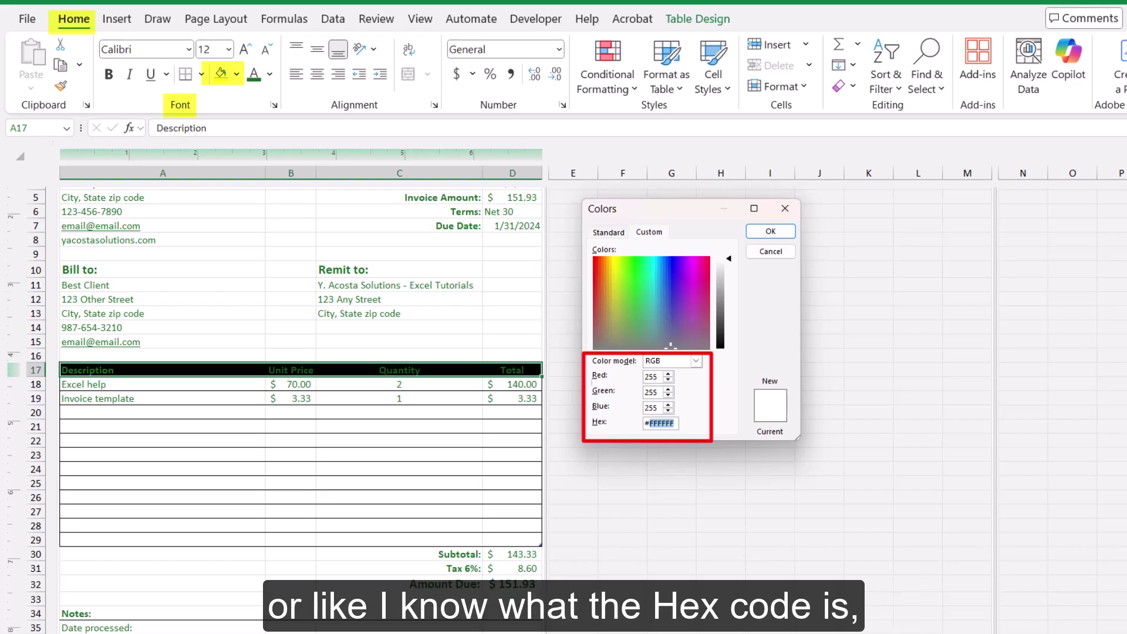
pyautogui.write('ffc')
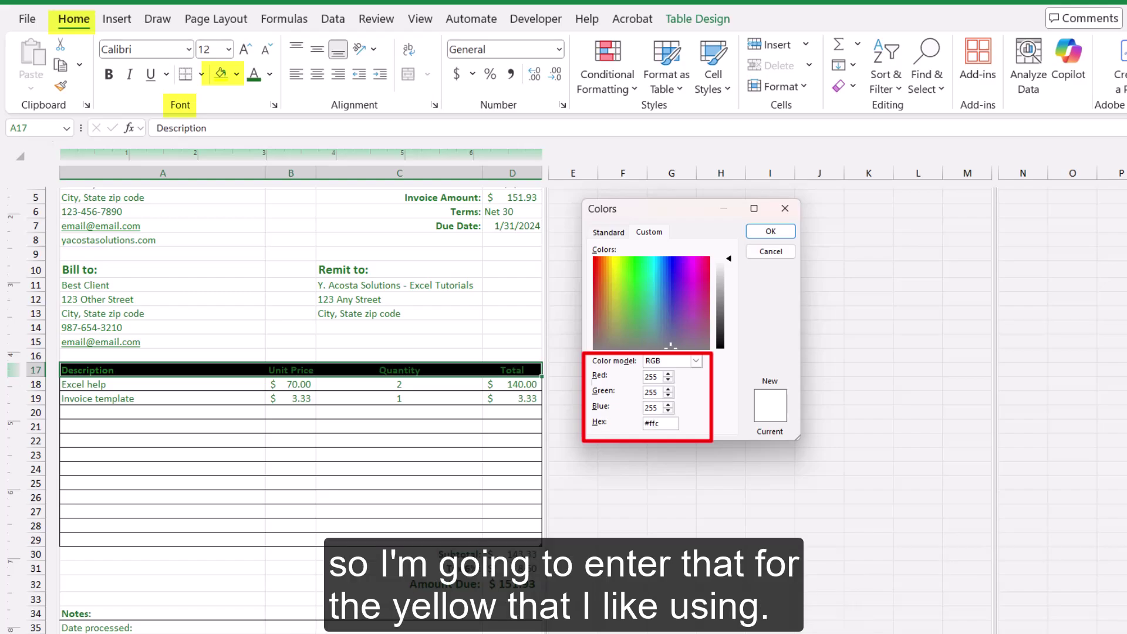
pyautogui.write('907')
pyautogui.click(778, 233)
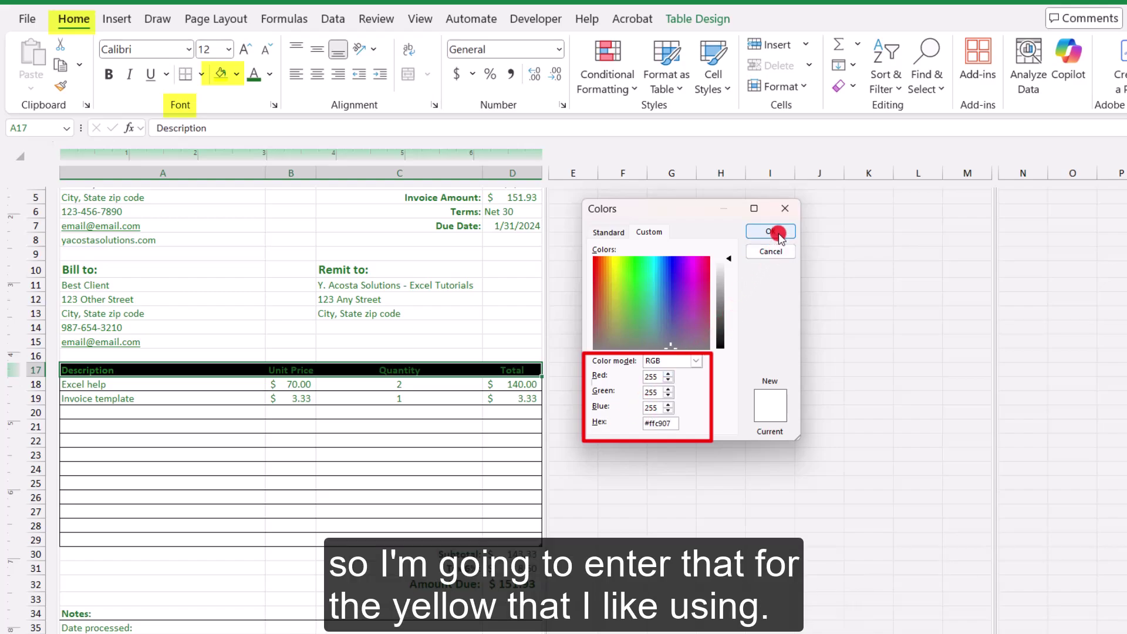
pyautogui.click(130, 384)
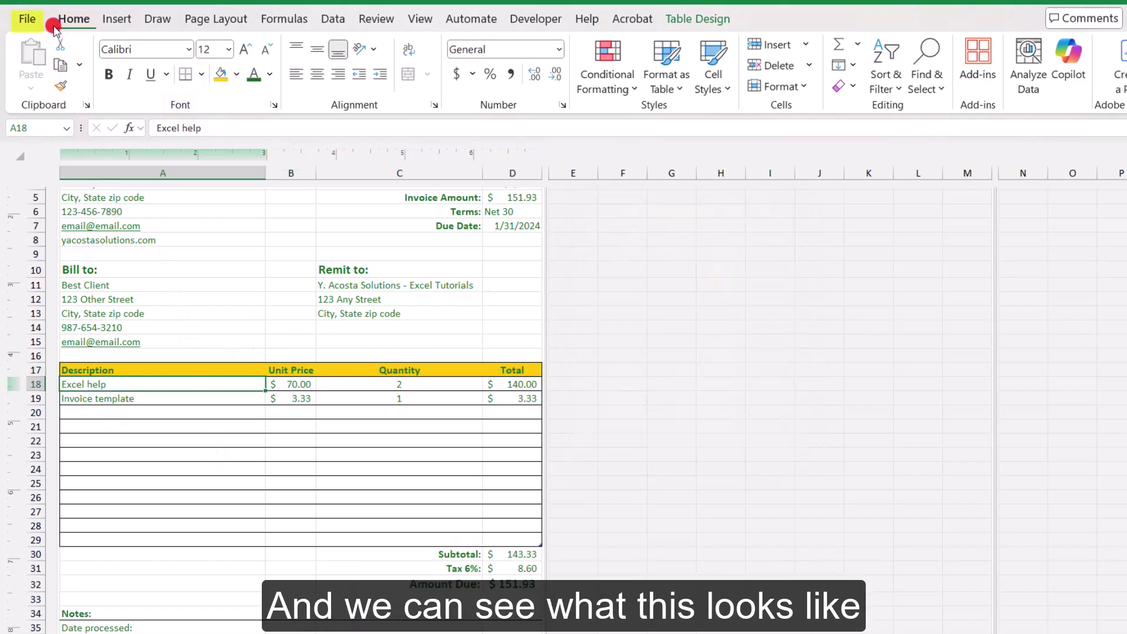
# Show the invoice's print preview from File > Print
pyautogui.click(35, 18)
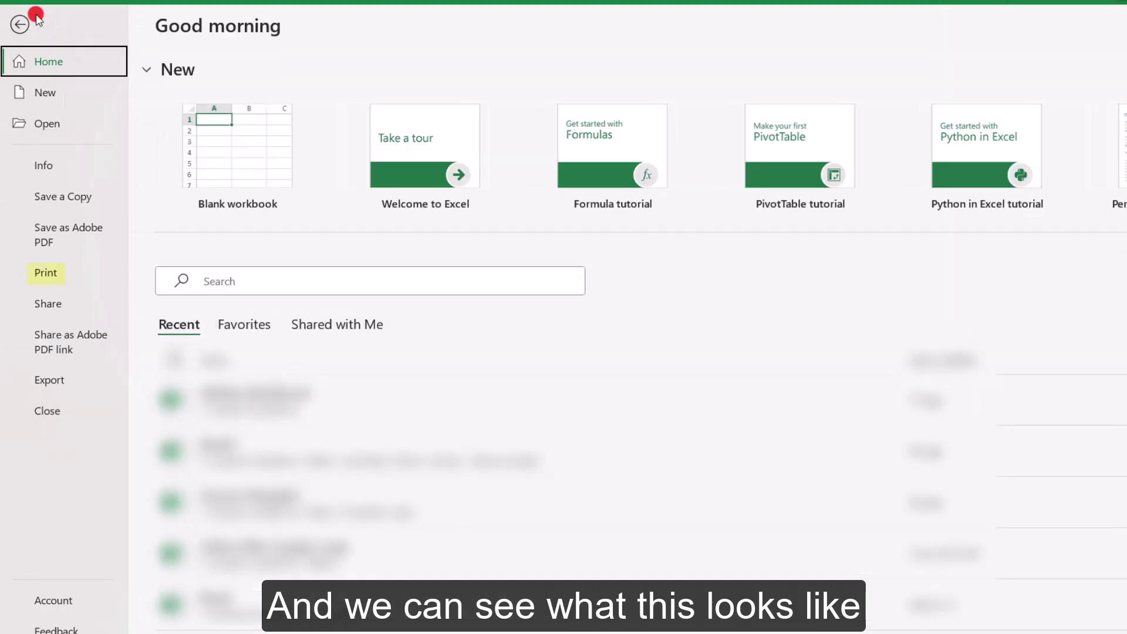
pyautogui.click(50, 274)
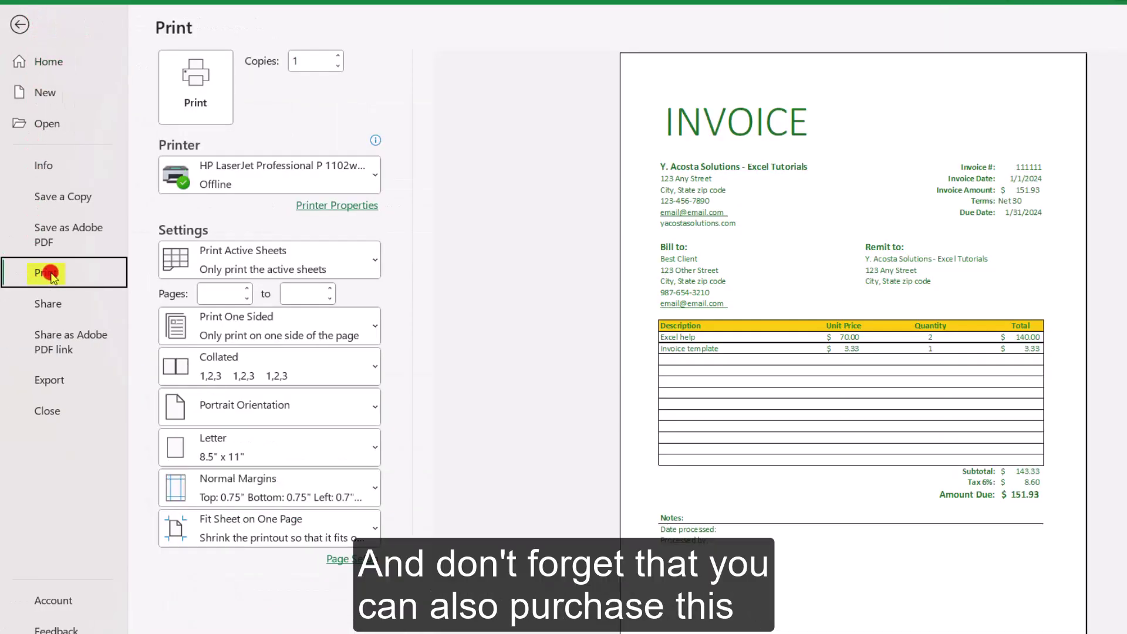